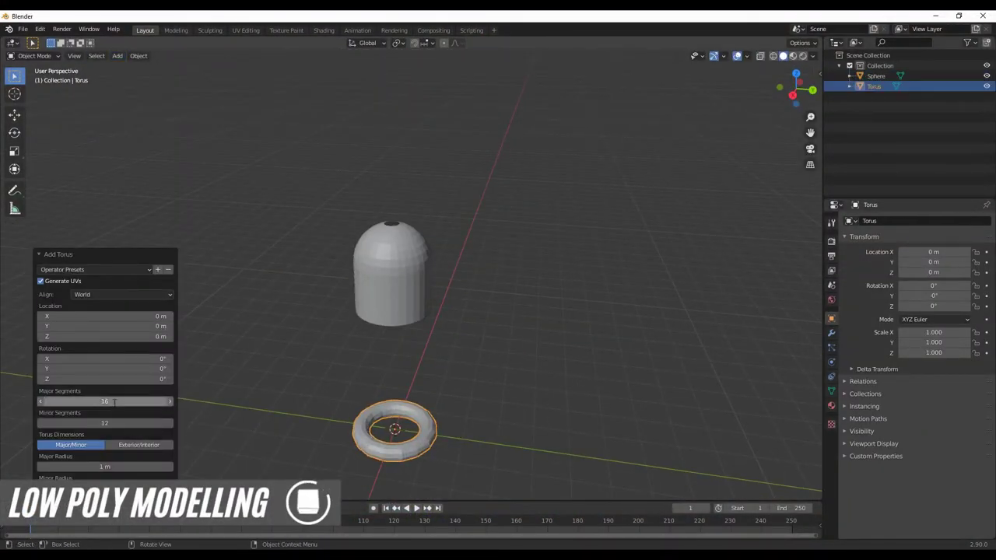
Shrink the torus ring's major radius so it sits as a small collar on the dome top.
left_click_drag(103, 466, 94, 467)
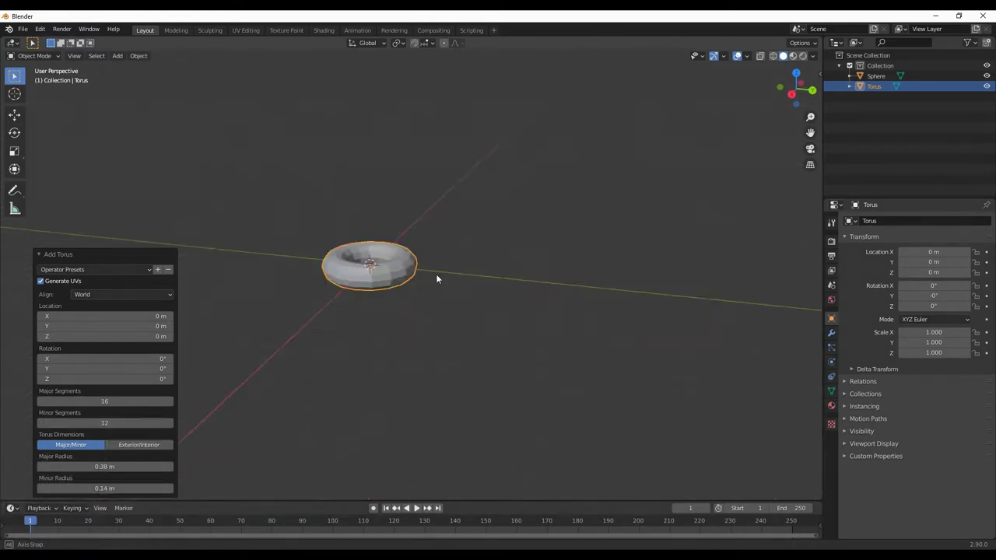
middle_click_drag(437, 278, 499, 311)
scroll(547, 345, "up", 8)
scroll(547, 341, "down", 10)
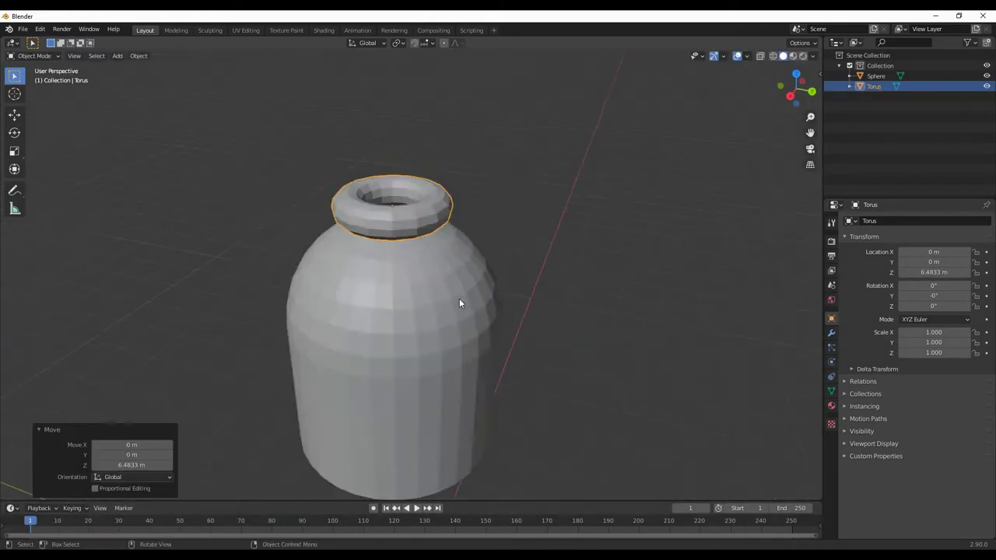
scroll(459, 298, "up", 4)
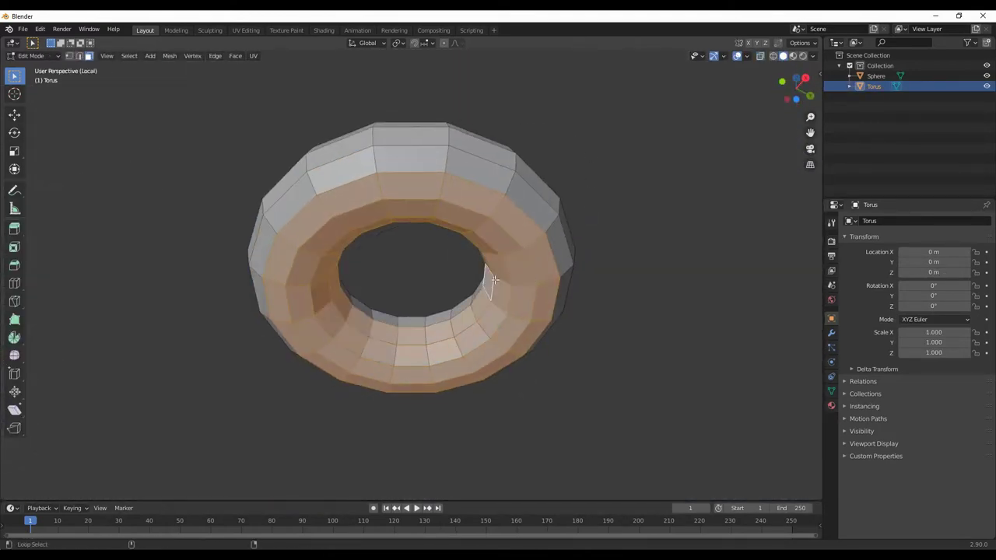
middle_click_drag(507, 285, 457, 240)
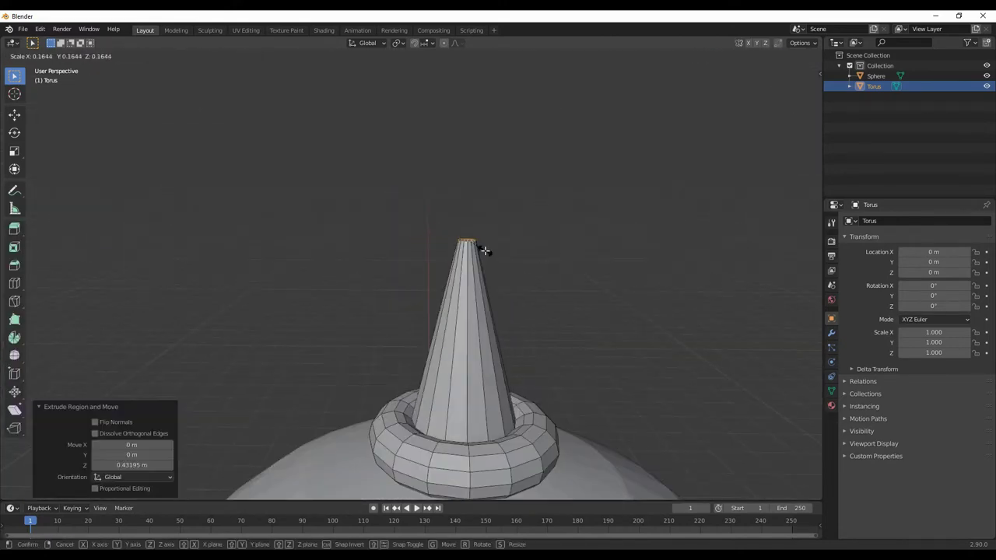
Select the spike tip, return to Object Mode and view the finished head.
left_click_drag(398, 198, 463, 247)
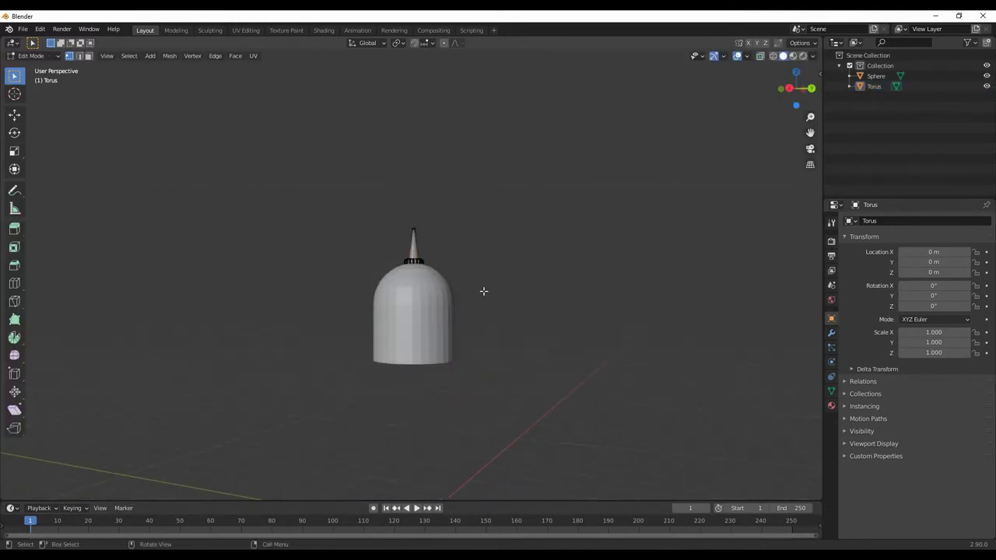
key("Tab")
middle_click_drag(534, 306, 491, 269)
Add a UV sphere ball on the antenna tip and apply all its transforms.
left_click(117, 56)
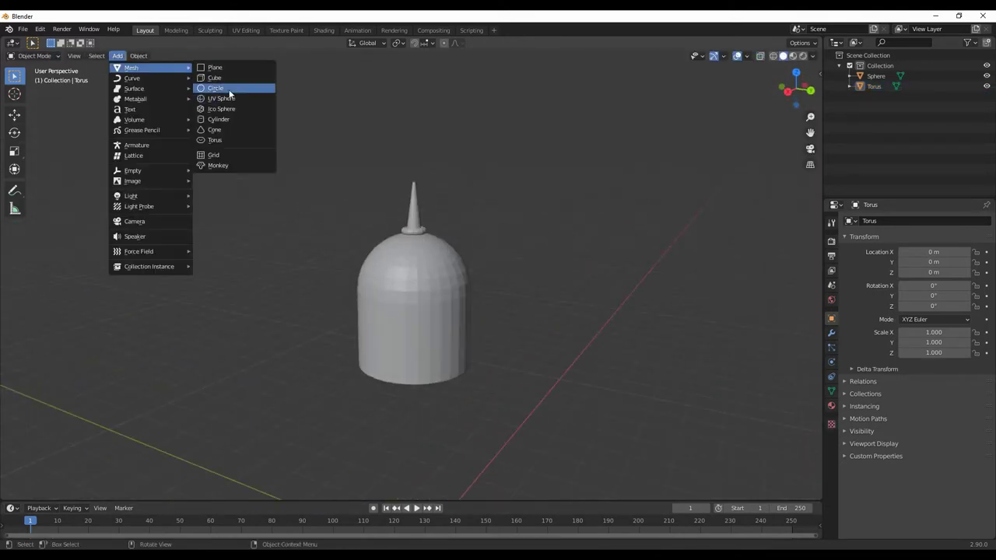
left_click(226, 86)
left_click(138, 56)
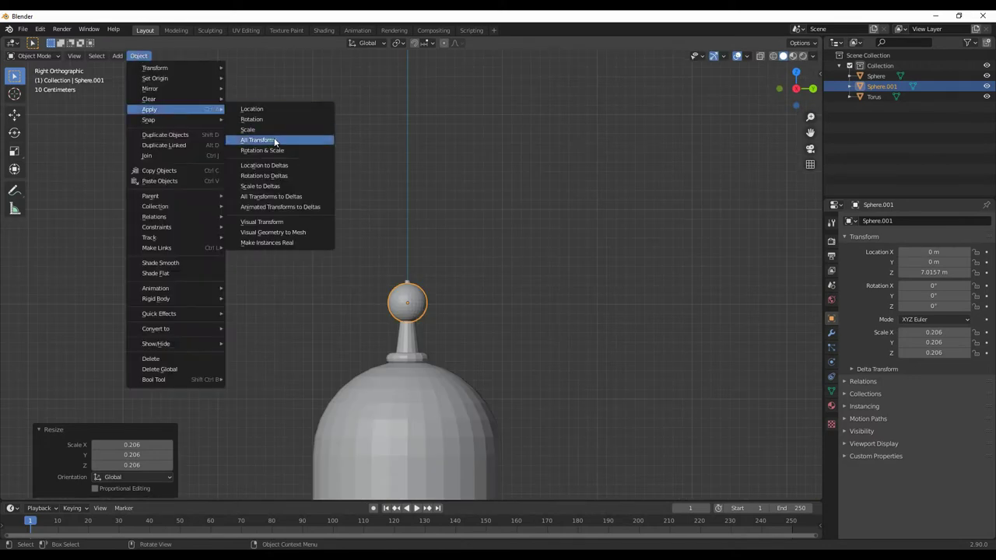
left_click(257, 138)
Lower the head's bottom ring along Z and enlarge it slightly.
key("Tab")
key("KP_Decimal")
key("g")
key("z")
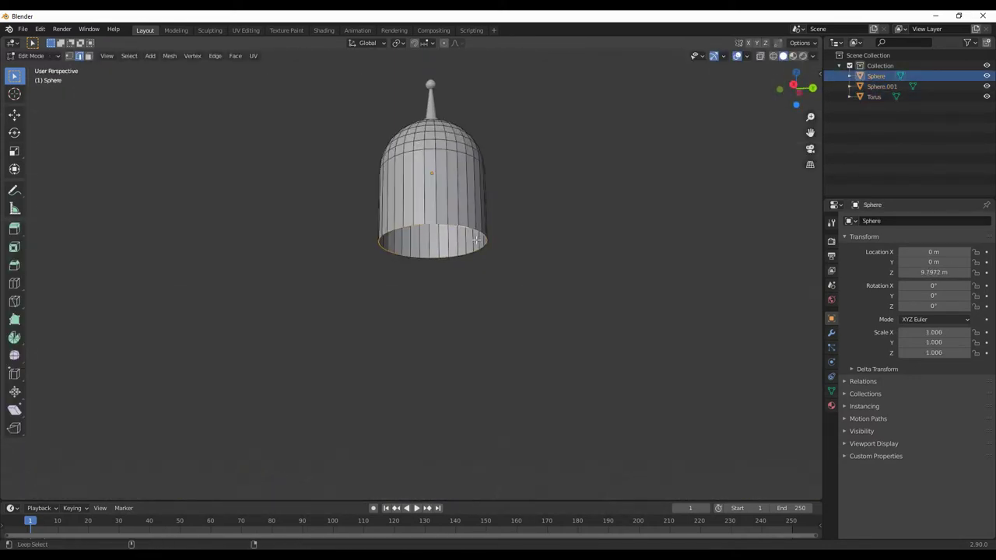
left_click(567, 331)
middle_click_drag(567, 330, 526, 349)
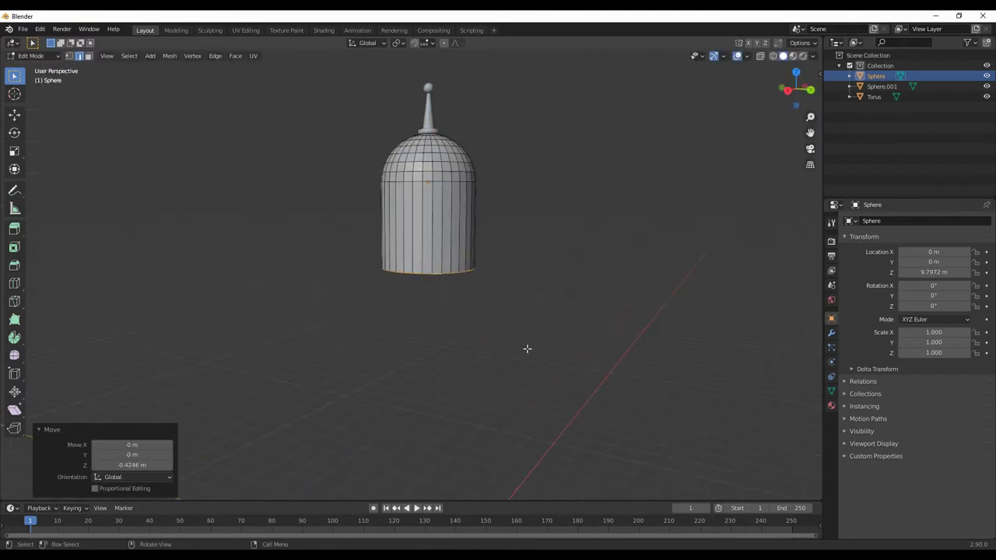
left_click(536, 365)
scroll(503, 368, "down", 2)
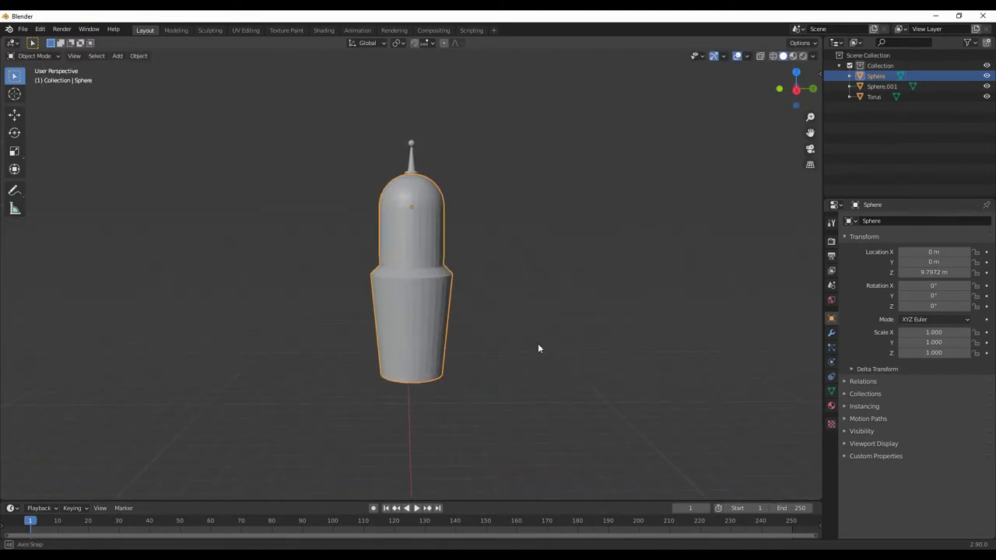
Select the lower head loop with X-ray off and extrude it to start the body.
left_click_drag(524, 421, 293, 327)
key("alt+z")
mouse_move(293, 326)
middle_mouse_down()
mouse_move(481, 342)
mouse_move(542, 403)
middle_mouse_up()
scroll(543, 402, "up", 2)
key("e")
key("Escape")
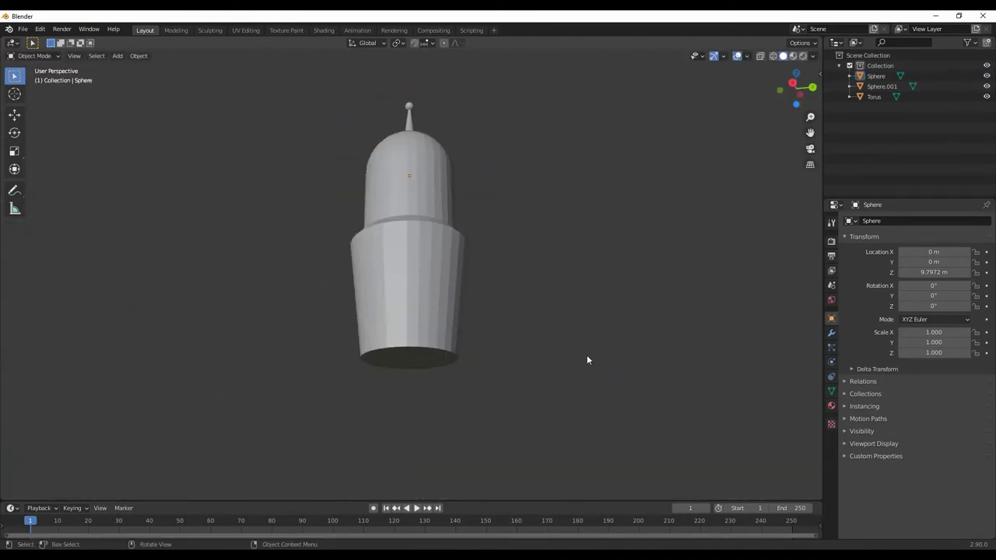
left_click(117, 56)
Add a cylinder and stretch half its vertices into a smaller, raised stadium shape.
left_click(234, 133)
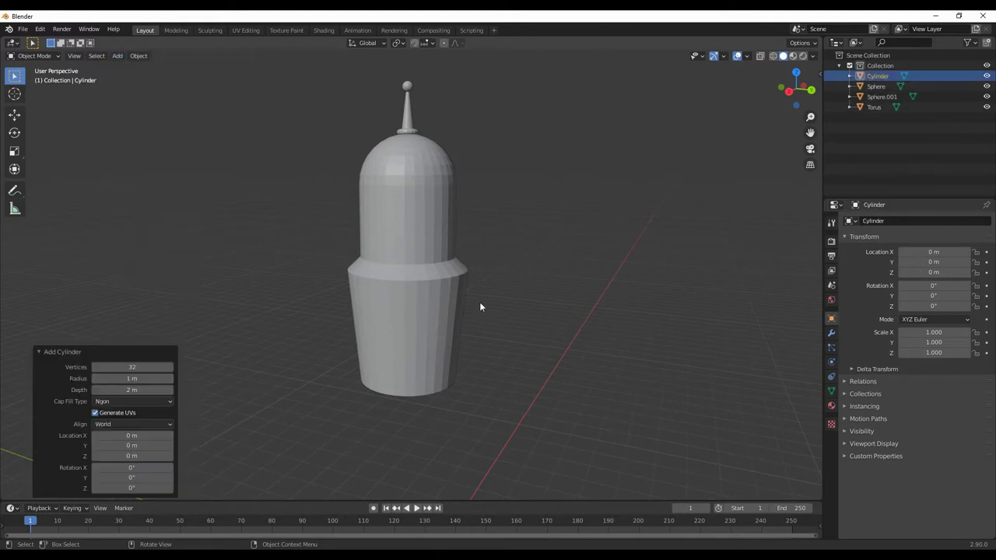
key("ctrl+KP_1")
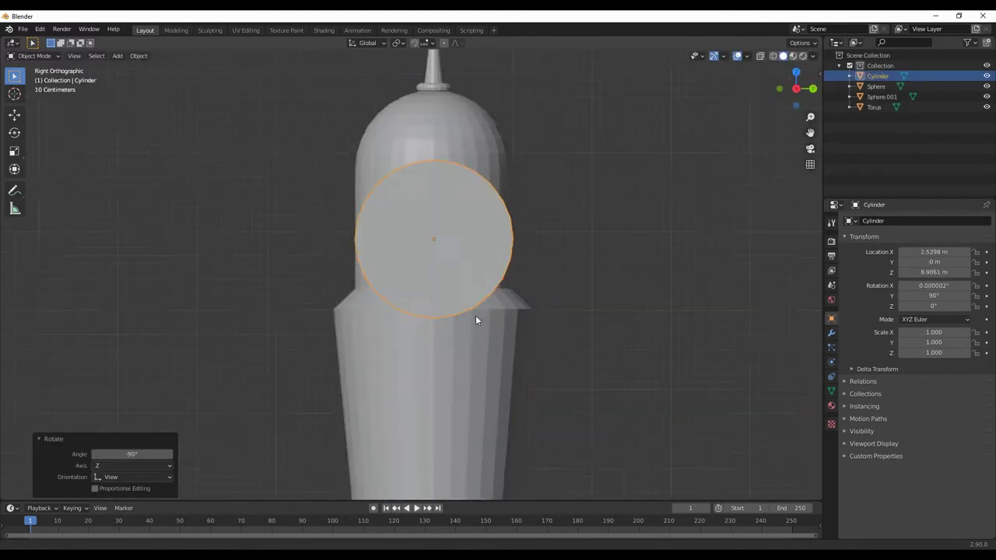
key("Tab")
key("KP_3")
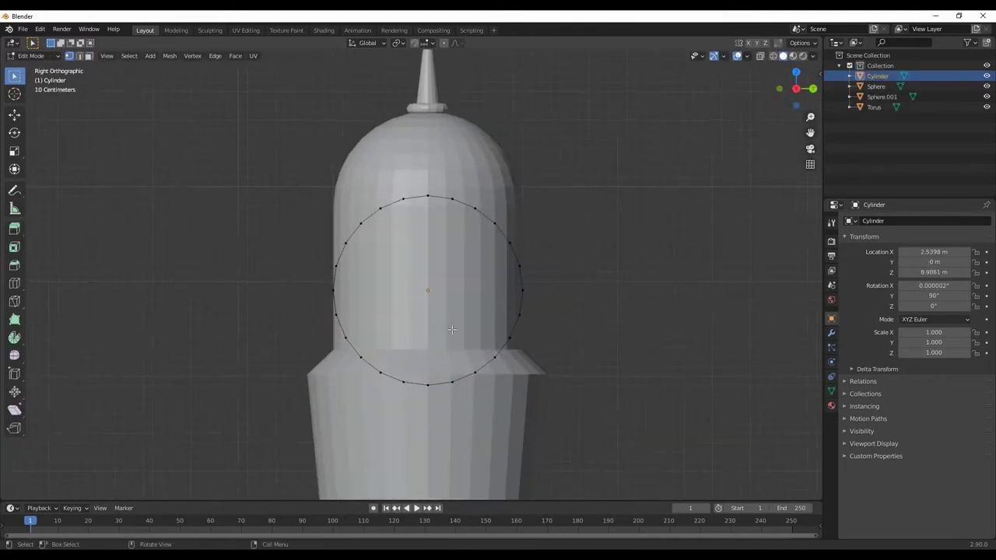
left_click_drag(245, 133, 322, 380)
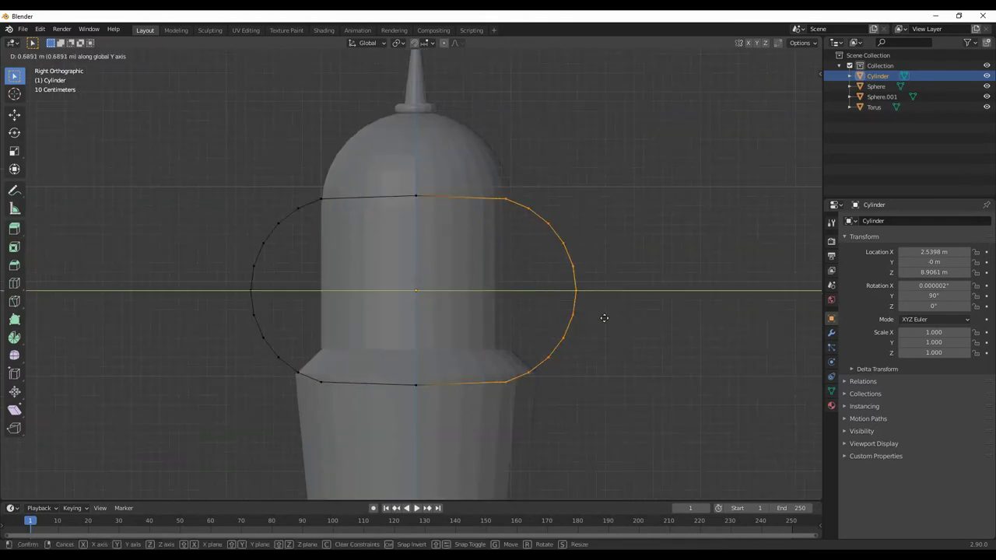
left_click(600, 314)
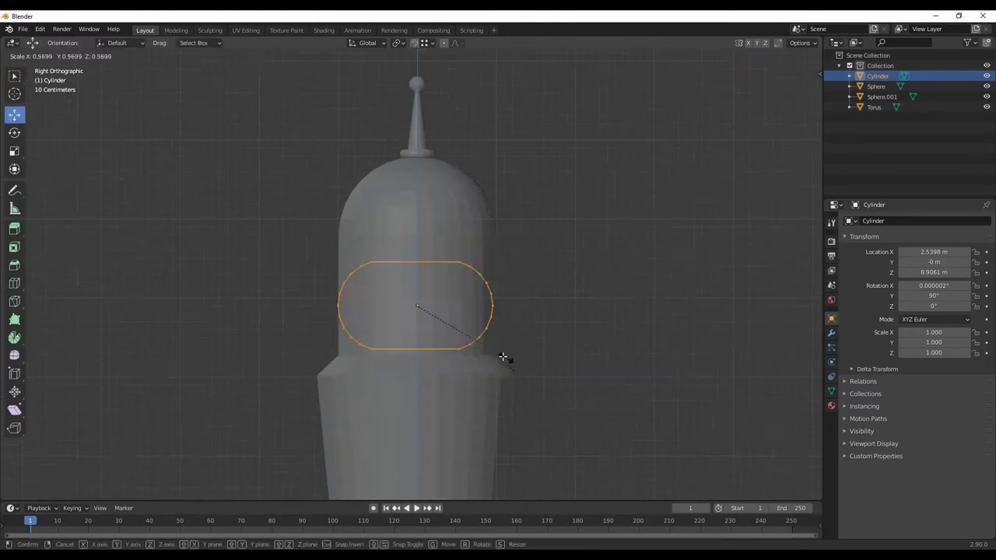
left_click(393, 202)
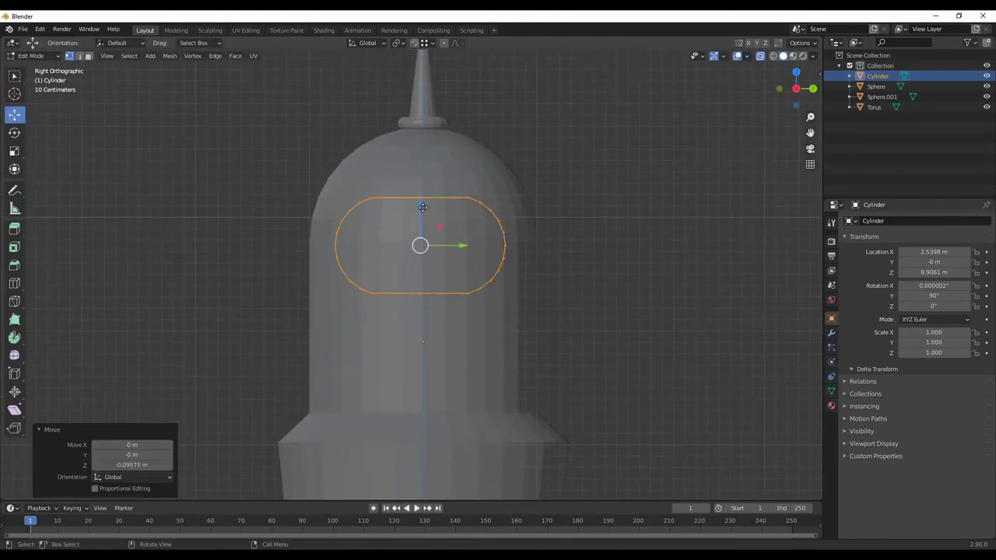
Move the stadium band along X so it sits inside the head.
key("Tab")
middle_click_drag(610, 251, 383, 286)
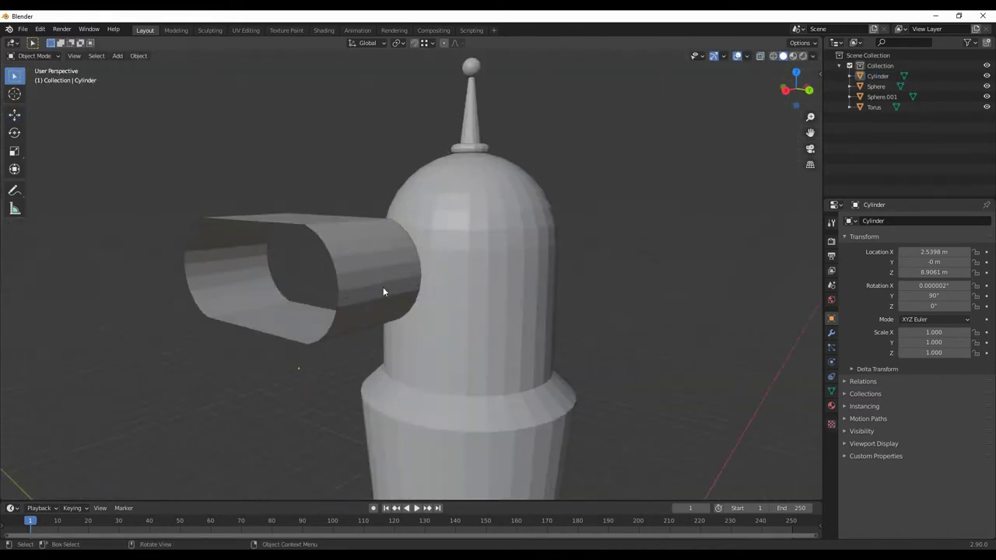
key("ctrl+KP_1")
key("g")
key("x")
left_click(416, 291)
scroll(416, 292, "up", 2)
left_click(335, 241)
middle_click_drag(335, 241, 389, 242)
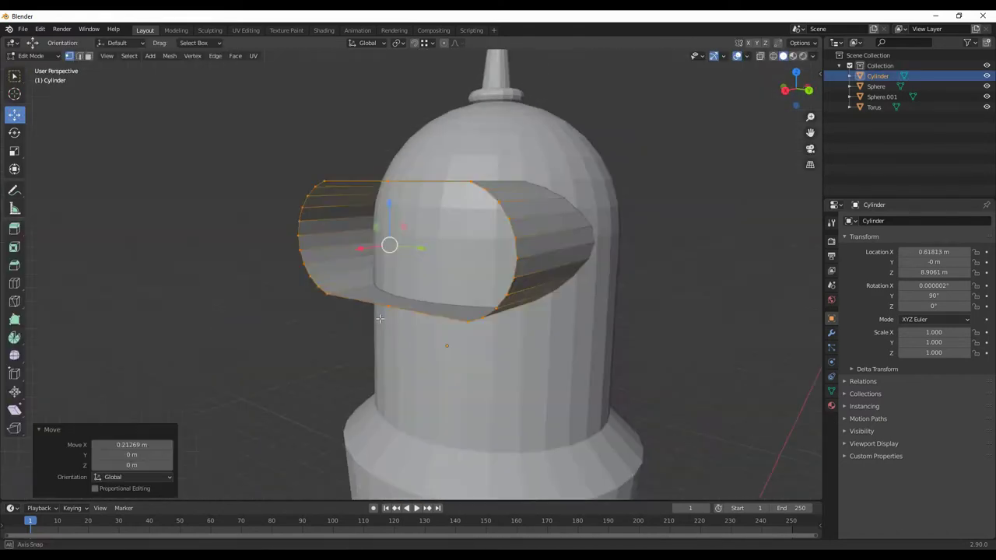
Give the band a Solidify modifier for thickness and make it permanent.
left_click(831, 332)
left_click(918, 221)
left_click(779, 354)
key("Tab")
key("Tab")
scroll(635, 341, "up", 3)
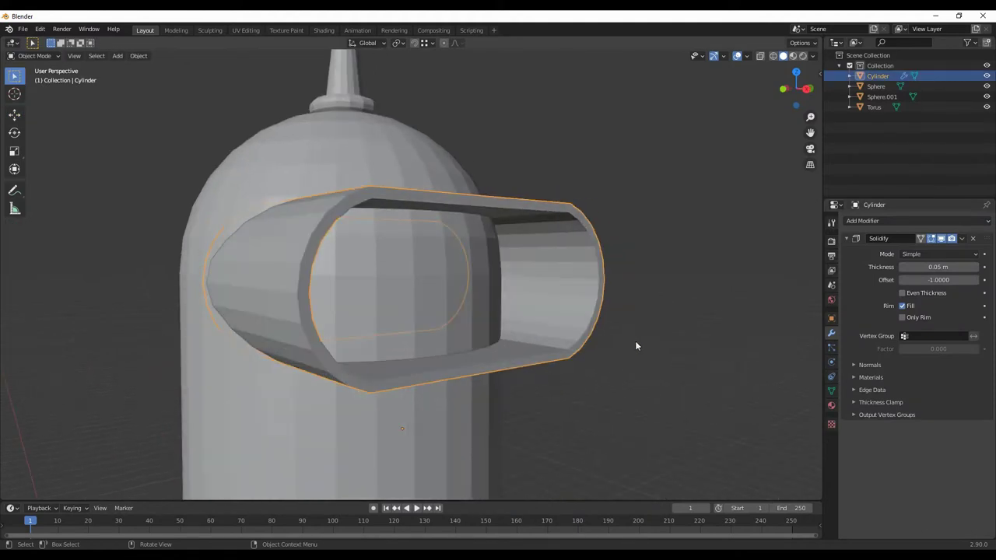
key("ctrl+a")
scroll(714, 311, "down", 3)
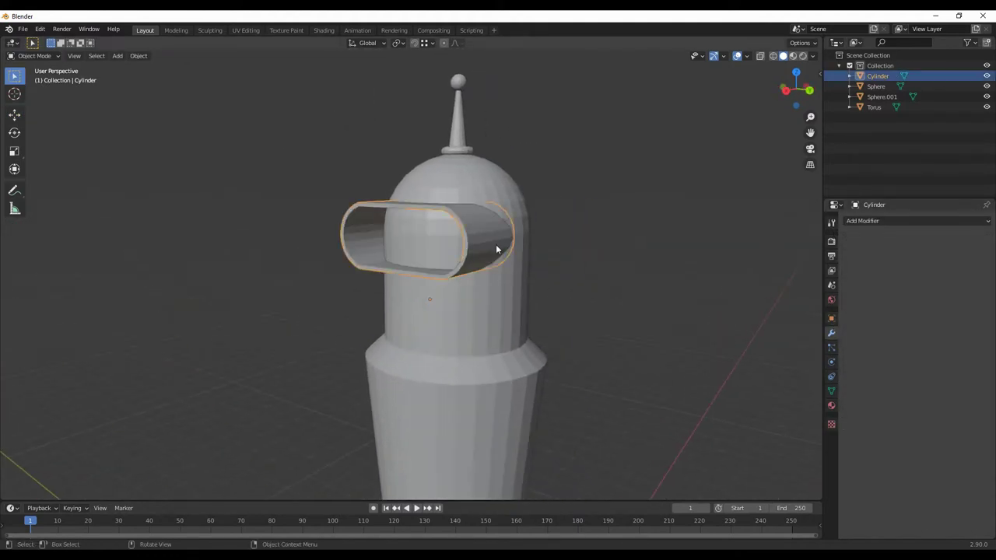
Adjust the band's edges in isolation, then add a UV sphere for an eye.
key("Tab")
key("KP_Divide")
scroll(467, 237, "down", 2)
key("KP_Divide")
key("KP_3")
right_click(632, 420)
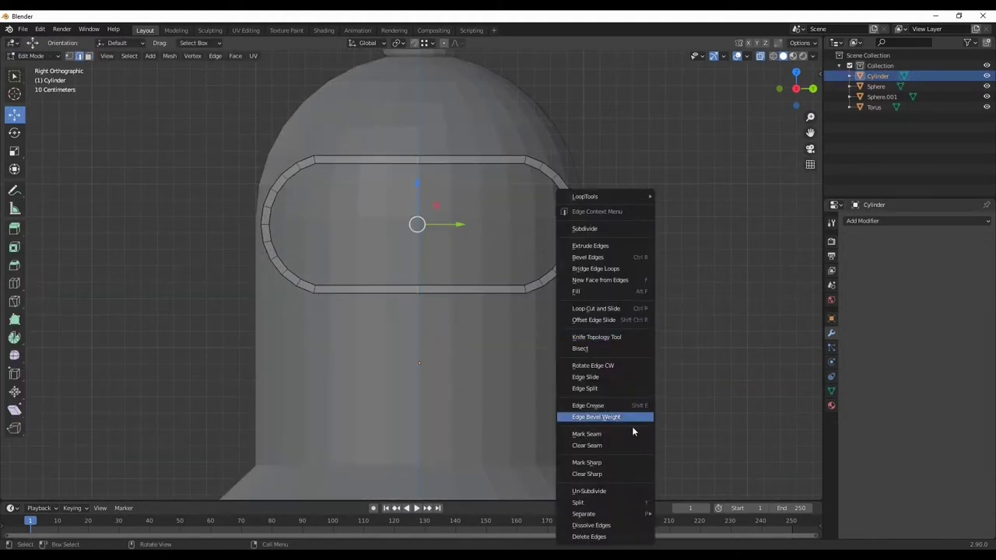
left_click(632, 414)
key("Tab")
left_click(117, 55)
left_click(234, 103)
Shift the eye sphere along X, shrink it and move it into the visor.
key("KP_Divide")
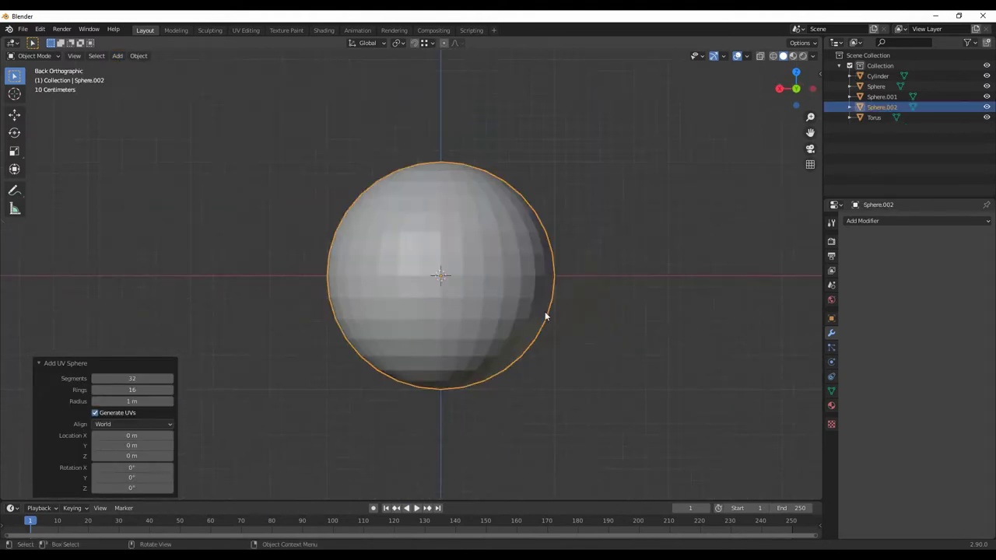
key("Tab")
key("g")
key("x")
key("KP_Divide")
key("KP_3")
key("Return")
scroll(524, 282, "up", 5)
key("s")
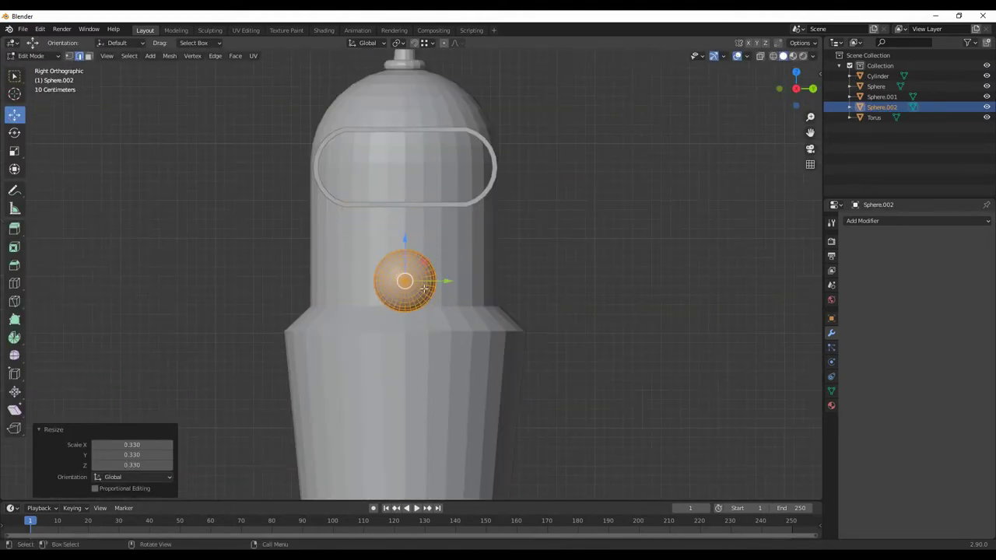
key("g")
Mirror the eye across Y, not X, using the head as mirror object.
left_click(918, 220)
left_click(786, 319)
left_click(975, 294)
left_click(876, 86)
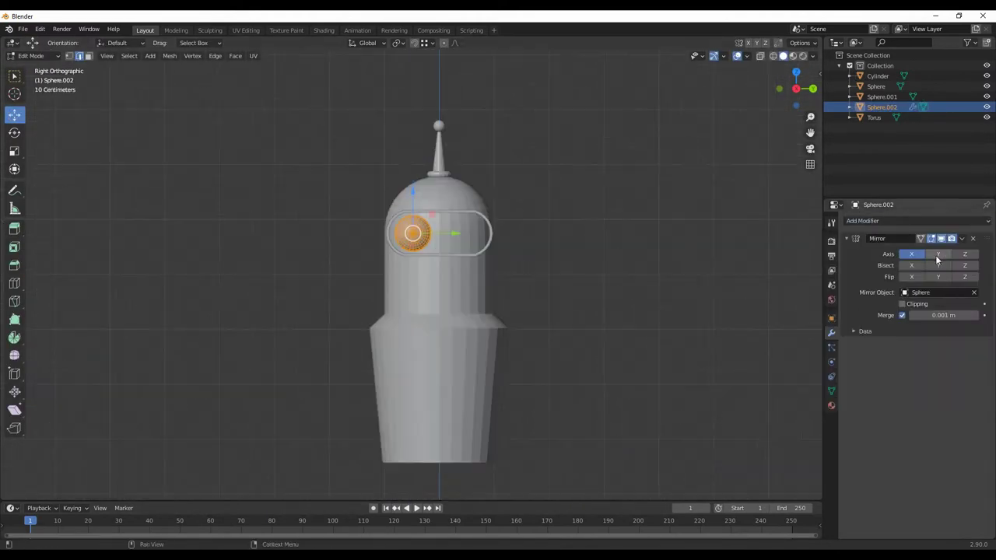
left_click(938, 254)
Reposition the mirrored eye along the X and Y axes so both eyes fit.
key("g")
key("x")
middle_click_drag(436, 256, 479, 259)
key("KP_3")
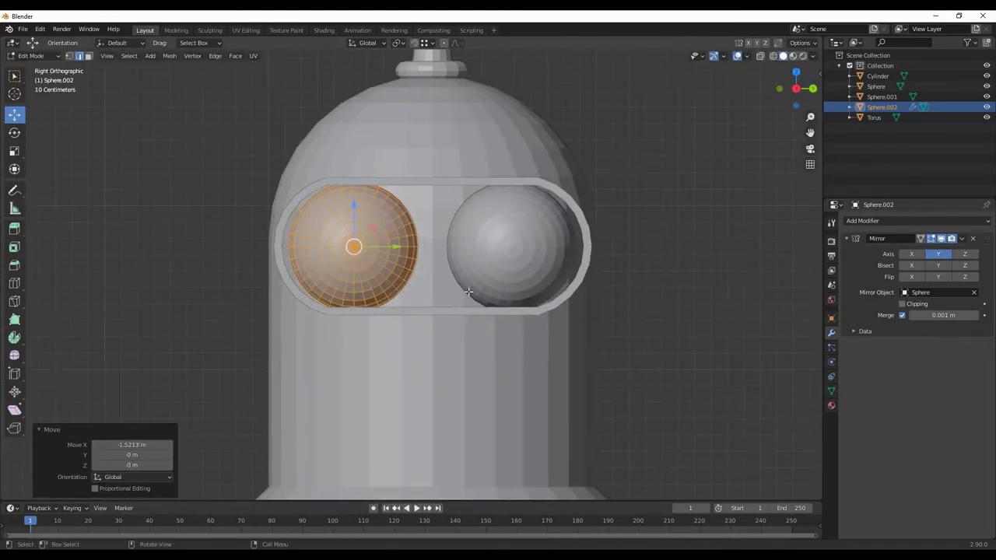
key("g")
key("y")
left_click(411, 255)
scroll(411, 255, "down", 3)
Delete the right half of the visor band's vertices.
left_click(483, 268)
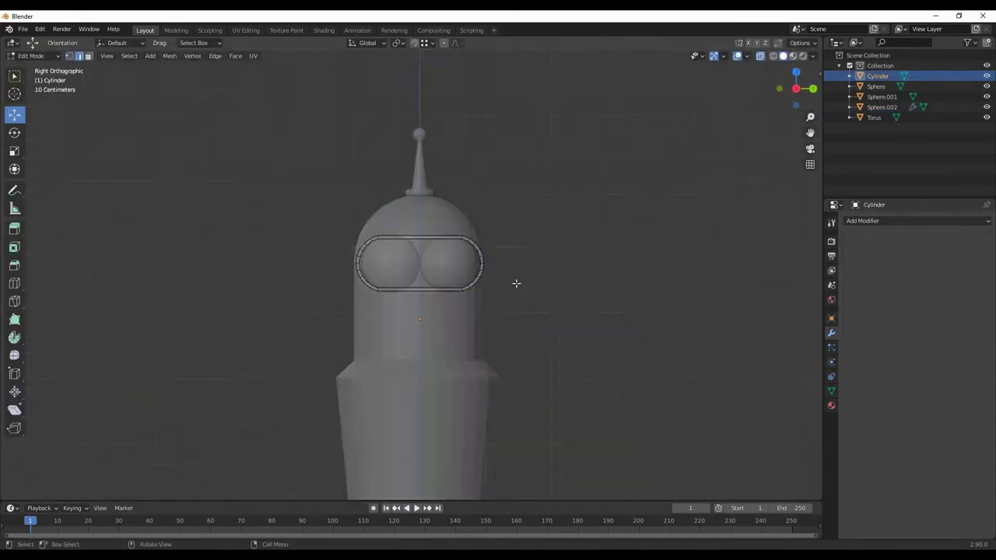
scroll(488, 330, "up", 5)
key("Tab")
left_click_drag(424, 151, 634, 412)
key("x")
key("Tab")
Add a modifier to the half band and scale its selected vertices along Y.
left_click(918, 221)
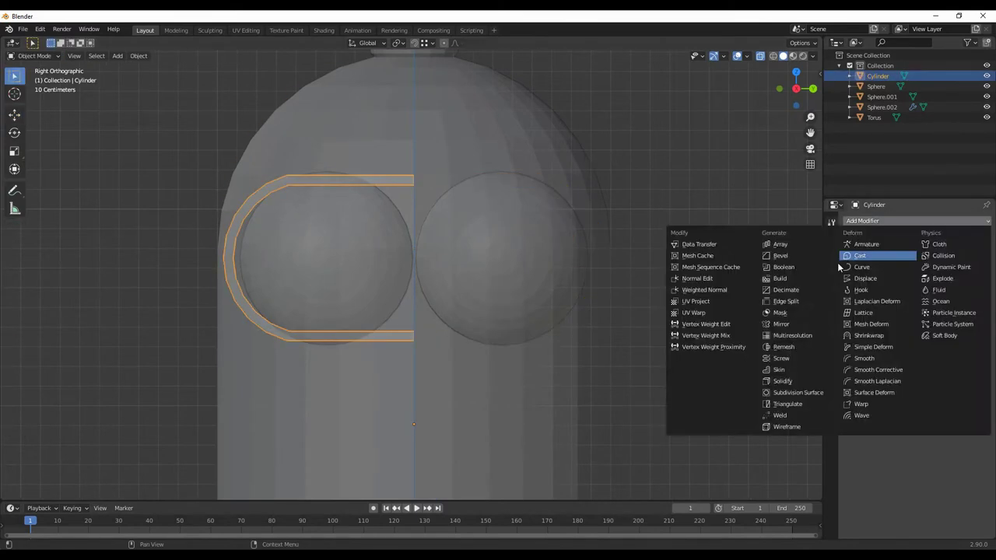
left_click(767, 345)
key("Tab")
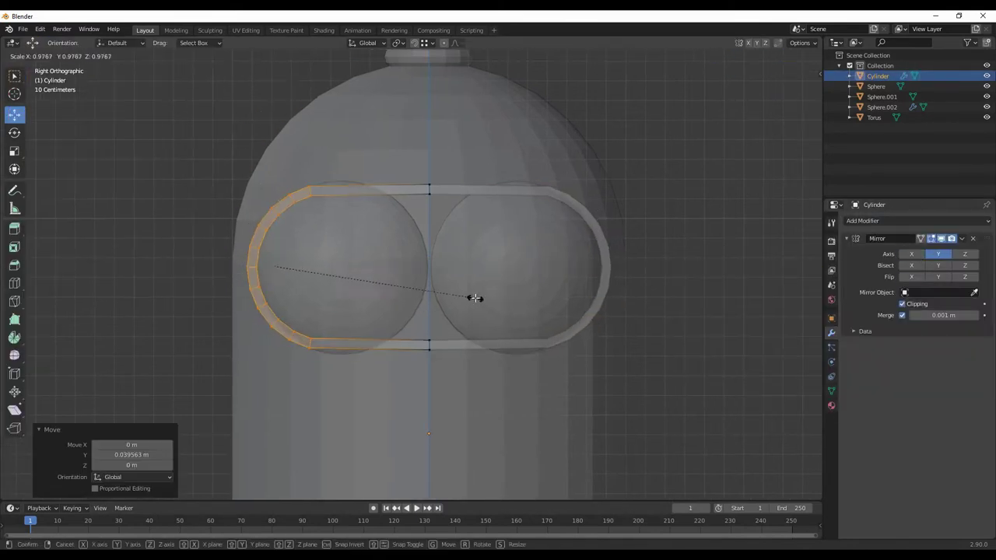
key("s")
key("y")
key("Return")
key("Tab")
Isolate the band and add a Solidify modifier, setting its thickness.
middle_click_drag(448, 333, 514, 300)
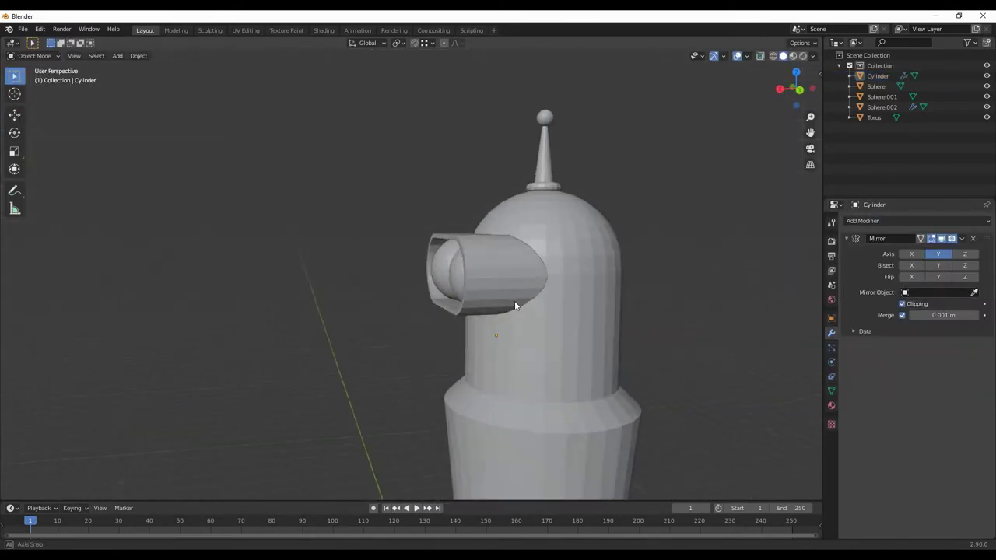
scroll(590, 324, "down", 3)
scroll(623, 355, "up", 3)
key("KP_Decimal")
key("Tab")
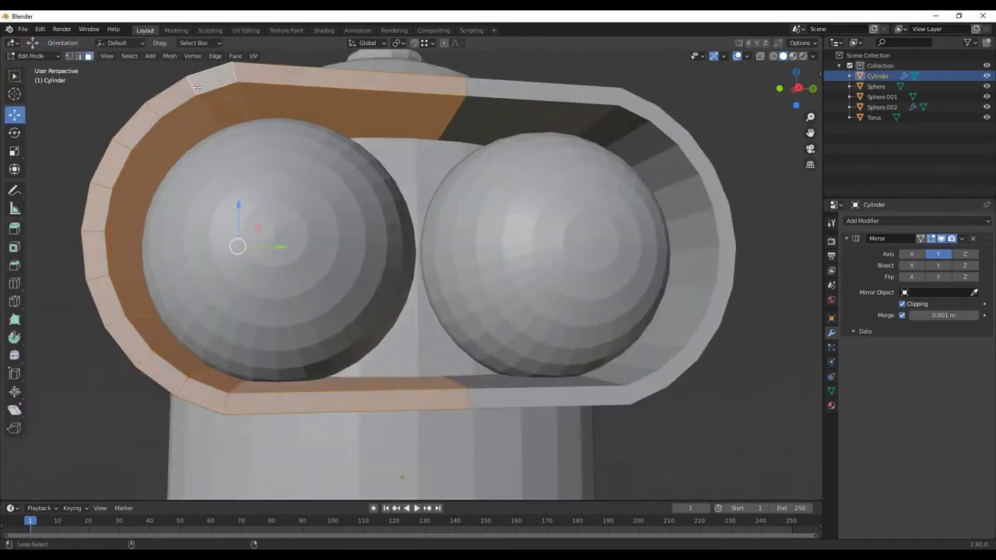
scroll(498, 280, "down", 2)
key("KP_Divide")
left_click(914, 221)
left_click(782, 381)
left_click(978, 375)
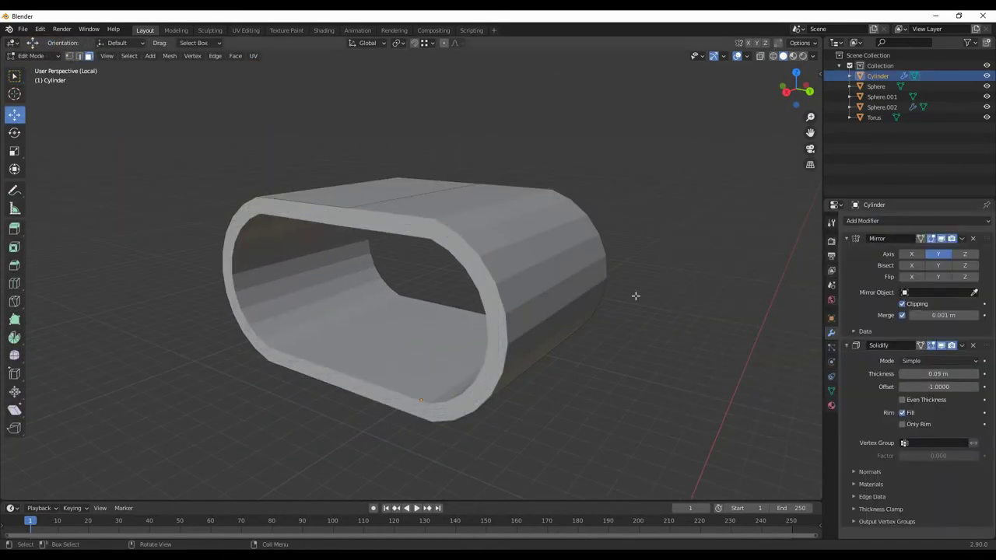
Apply the Solidify modifier, select the whole band and return to Object Mode.
key("KP_Divide")
scroll(712, 261, "up", 4)
mouse_move(712, 262)
middle_mouse_down()
mouse_move(705, 322)
mouse_move(545, 374)
middle_mouse_up()
key("ctrl+a")
left_click(449, 394, "alt")
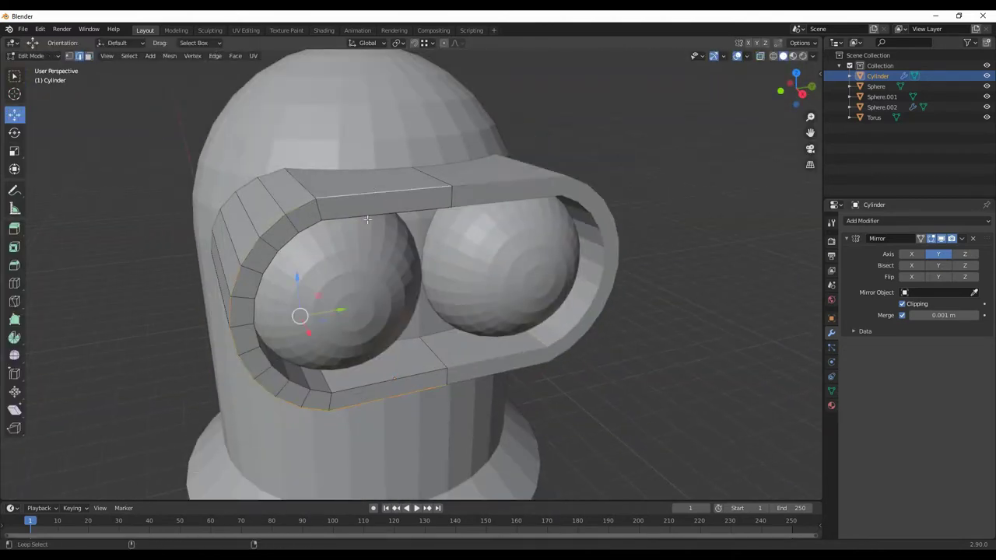
key("ctrl+l")
key("Tab")
scroll(542, 355, "down", 5)
scroll(545, 329, "up", 3)
middle_click_drag(545, 329, 584, 355)
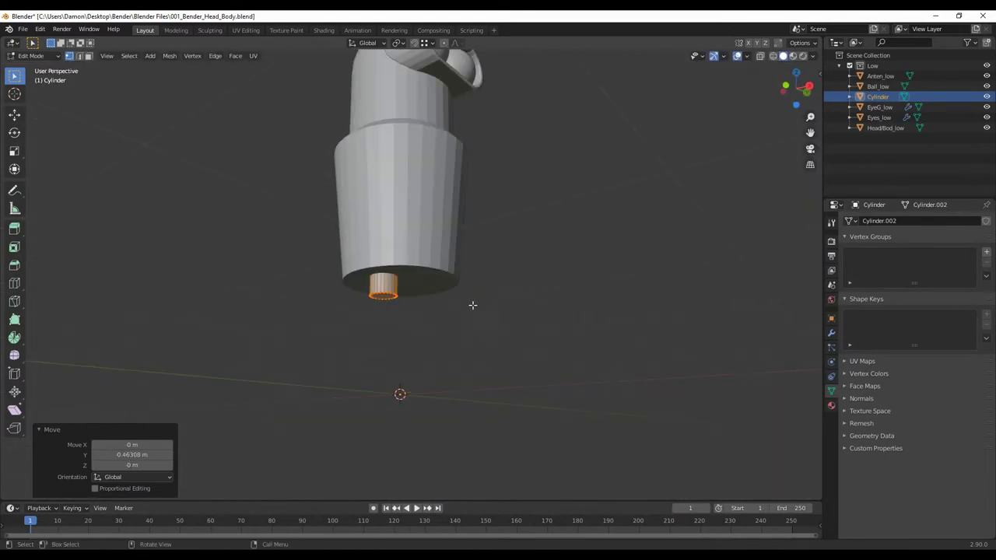
Lower the cylinder under the body into a leg and enlarge it slightly.
key("Tab")
middle_click_drag(439, 321, 391, 287)
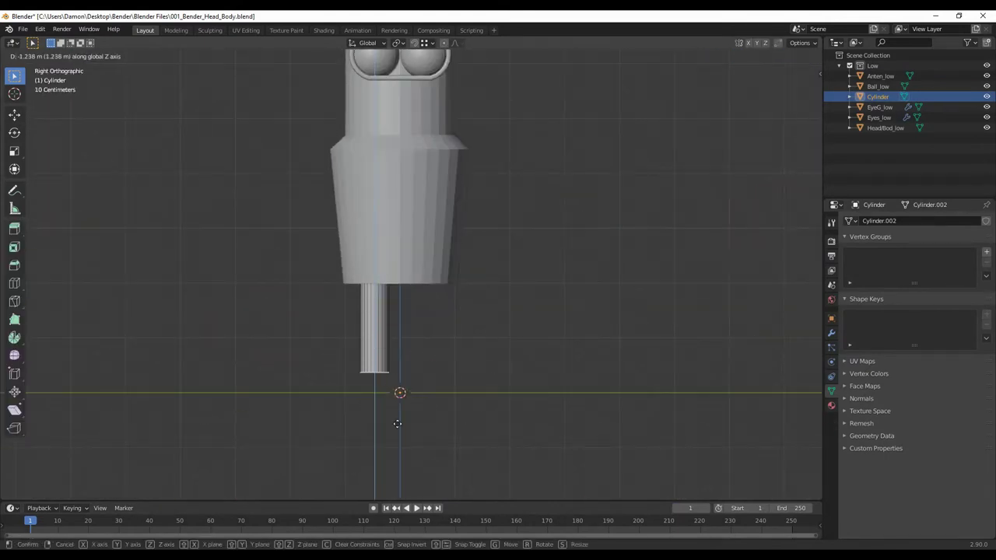
left_click(394, 427)
middle_click_drag(395, 426, 421, 335)
key("s")
left_click(420, 335)
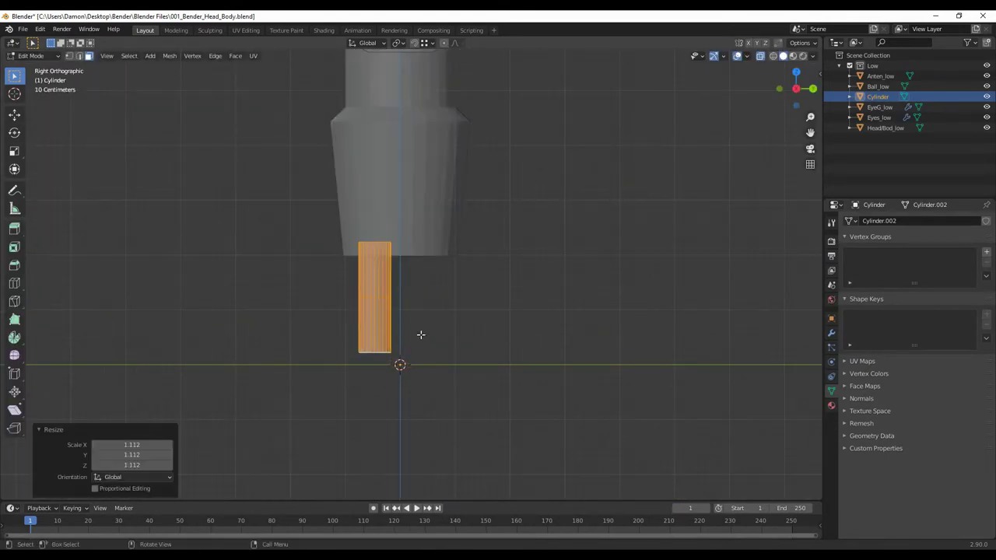
scroll(409, 300, "up", 1)
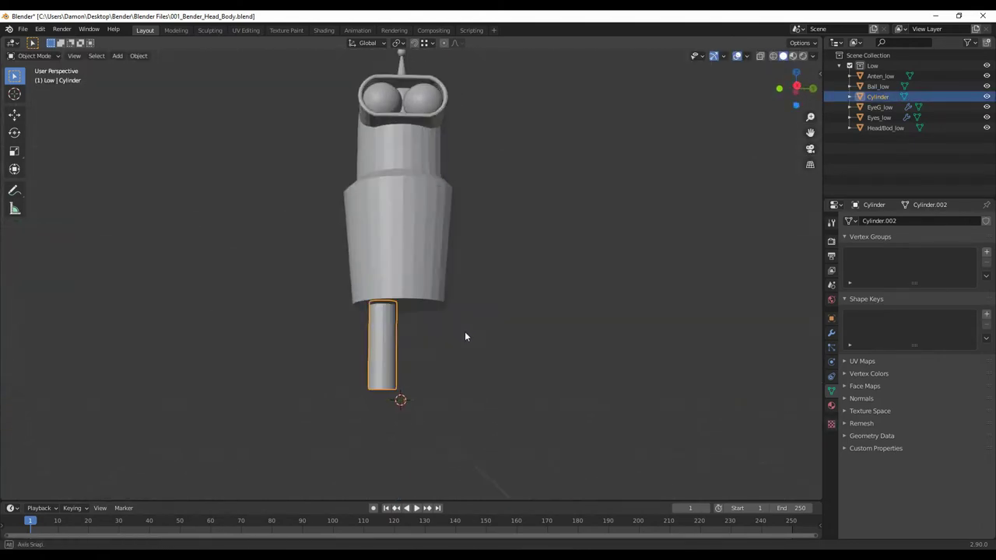
Mirror the leg into a second leg, then add a UV sphere for the foot.
left_click(831, 333)
left_click(862, 220)
left_click(783, 317)
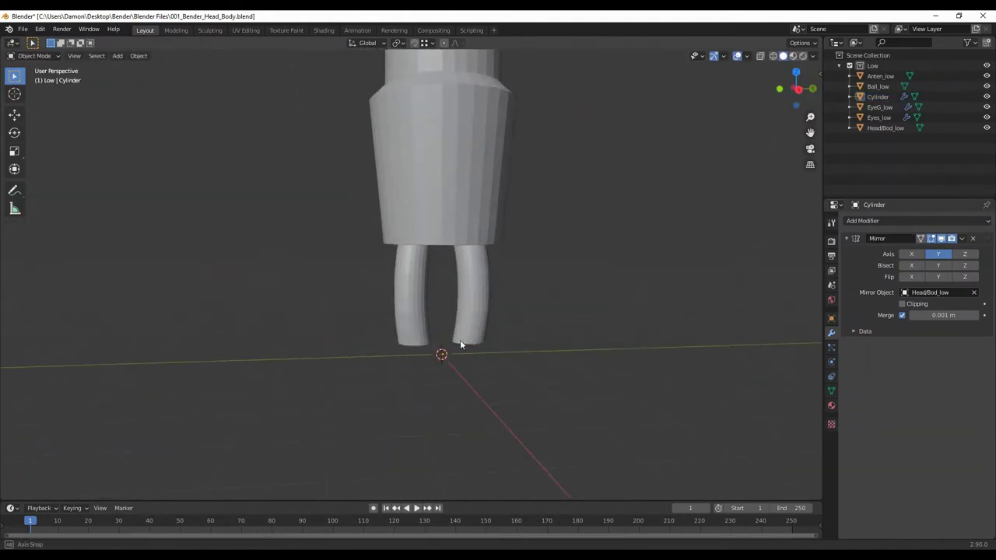
left_click(227, 99)
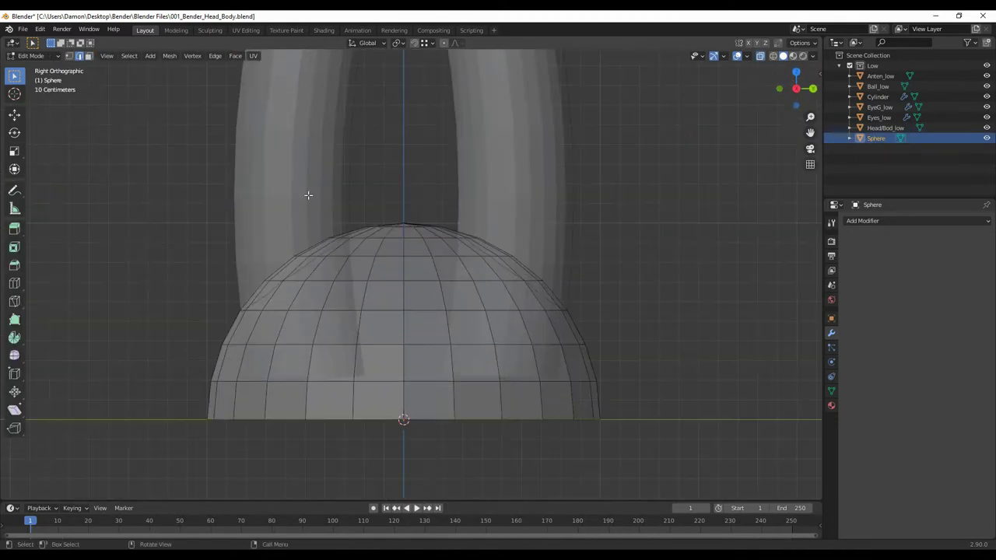
Delete the sphere's top faces and shrink the remaining half-sphere to about half size.
left_click(780, 325)
scroll(616, 316, "down", 3)
key("a")
key("s")
left_click(565, 325)
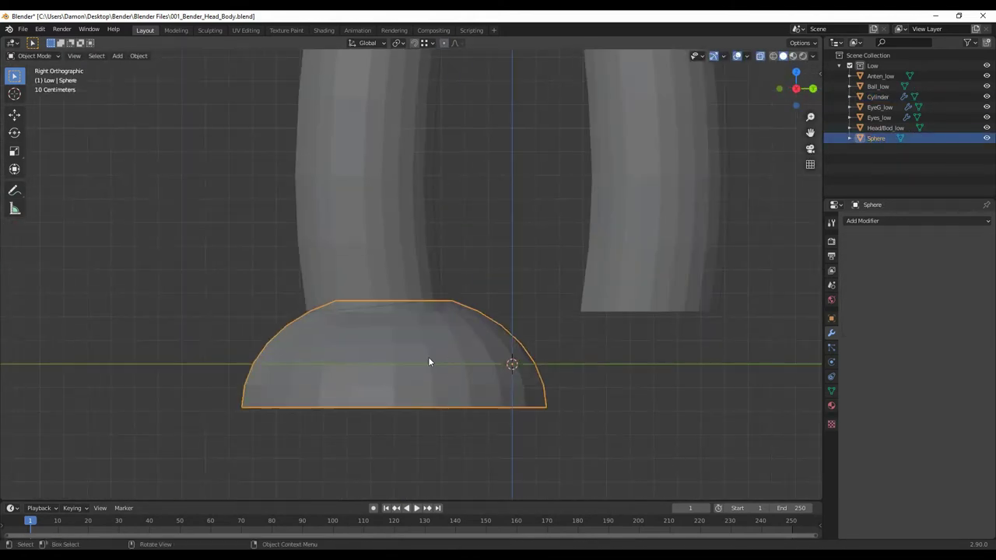
scroll(408, 370, "down", 5)
Flatten the half-sphere along Z into a dome and lower it under the leg as a foot.
key("Tab")
key("s")
key("z")
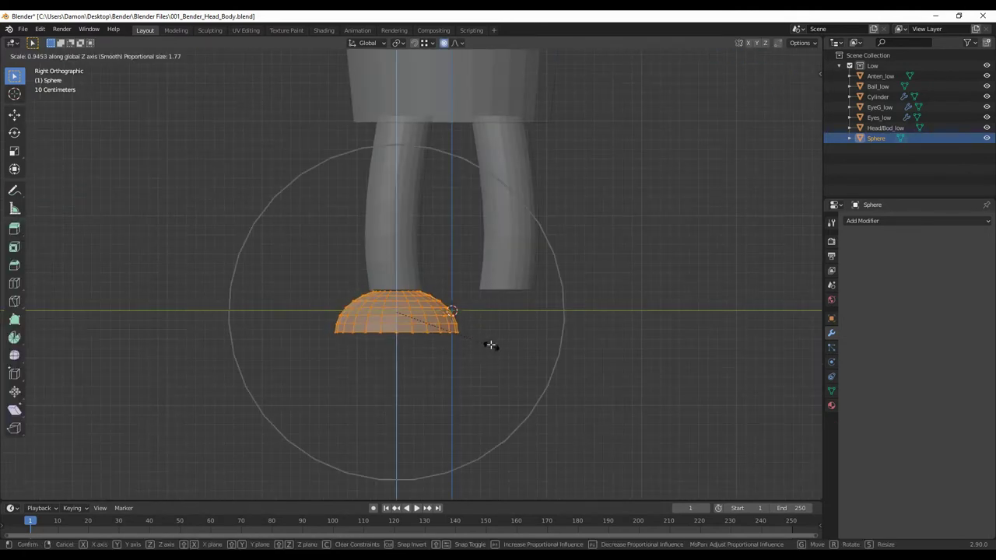
left_click(491, 345)
left_click(464, 293)
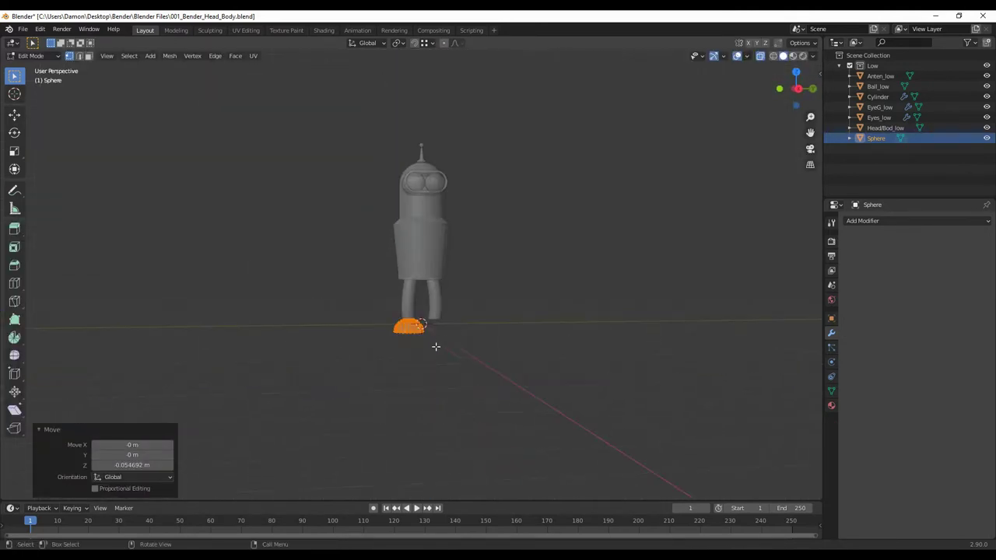
key("s")
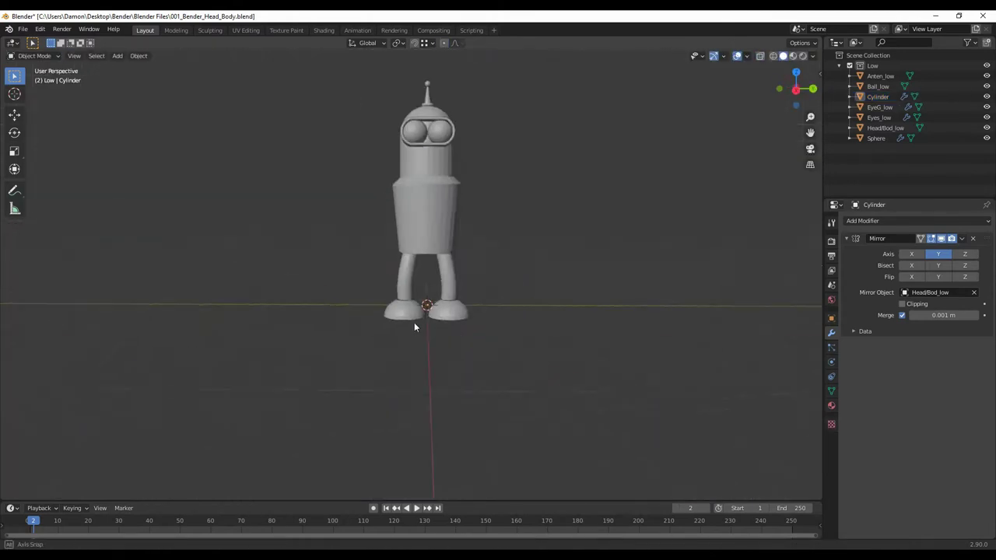
scroll(414, 327, "up", 4)
Merge the leg's bottom vertices onto the dome foot, inspect the joint from the side, return to Object Mode.
scroll(440, 304, "up", 4)
key("KP_3")
left_click(449, 308)
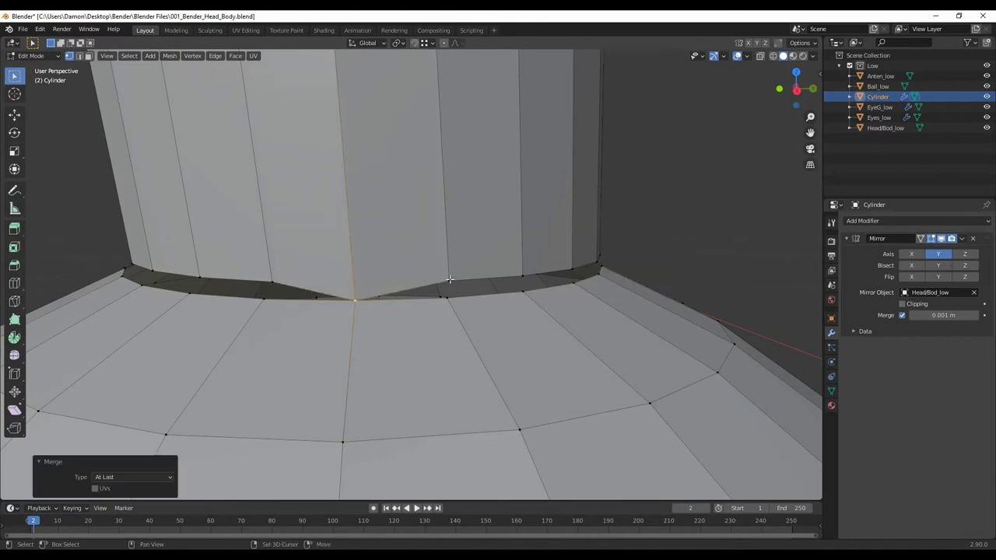
middle_click_drag(450, 279, 274, 294)
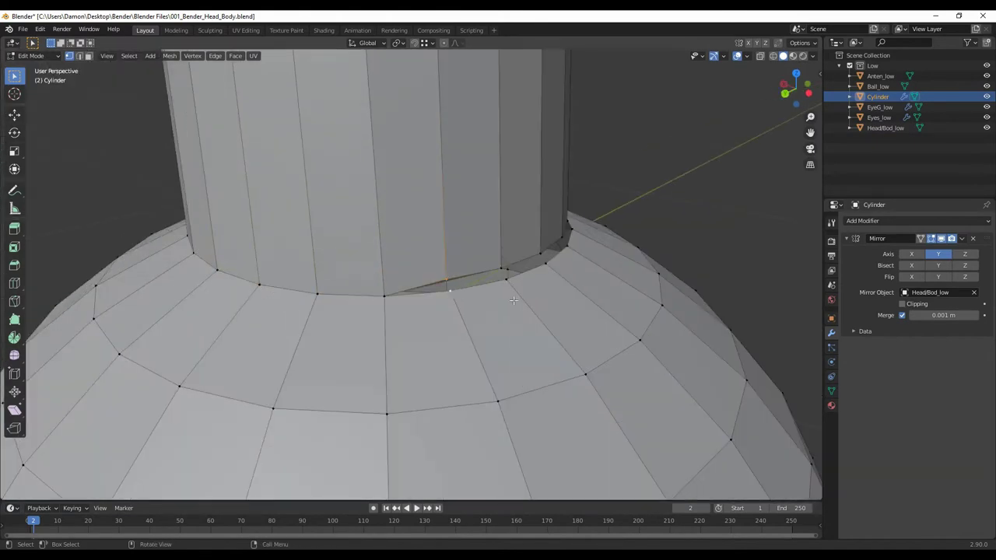
middle_click_drag(514, 301, 426, 281)
mouse_move(607, 287)
middle_mouse_down()
mouse_move(600, 260)
mouse_move(506, 312)
mouse_move(498, 335)
middle_mouse_up()
scroll(498, 336, "down", 5)
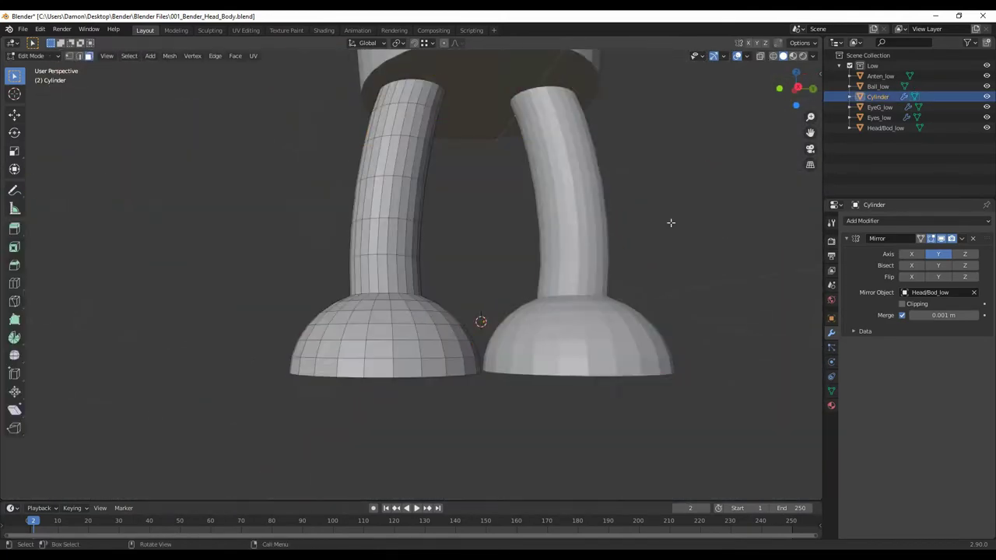
key("Tab")
scroll(526, 309, "down", 3)
scroll(386, 333, "up", 2)
scroll(445, 364, "down", 2)
Add a cylinder for the chest button and shrink it down.
left_click(118, 56)
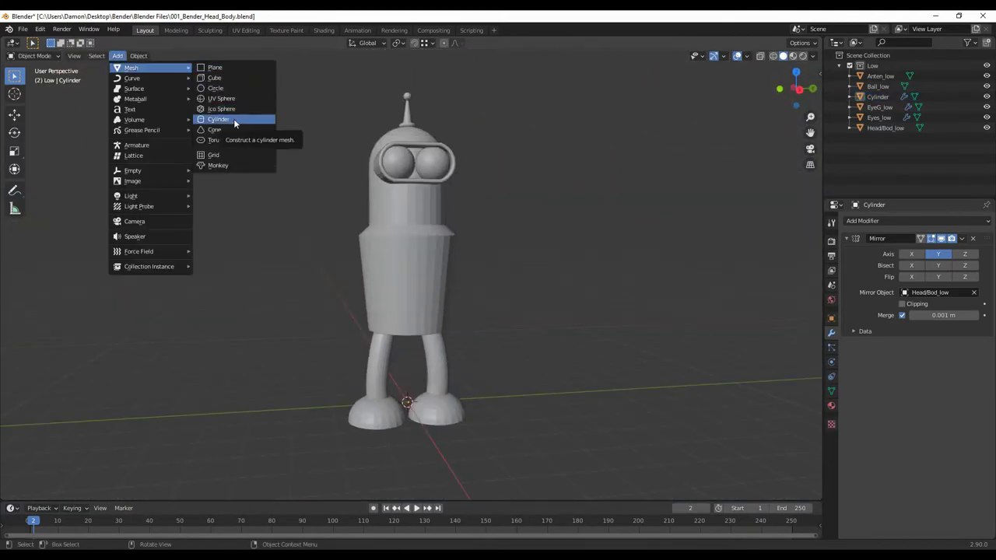
left_click(233, 118)
left_click(445, 248)
scroll(546, 359, "up", 5)
key("s")
key("Tab")
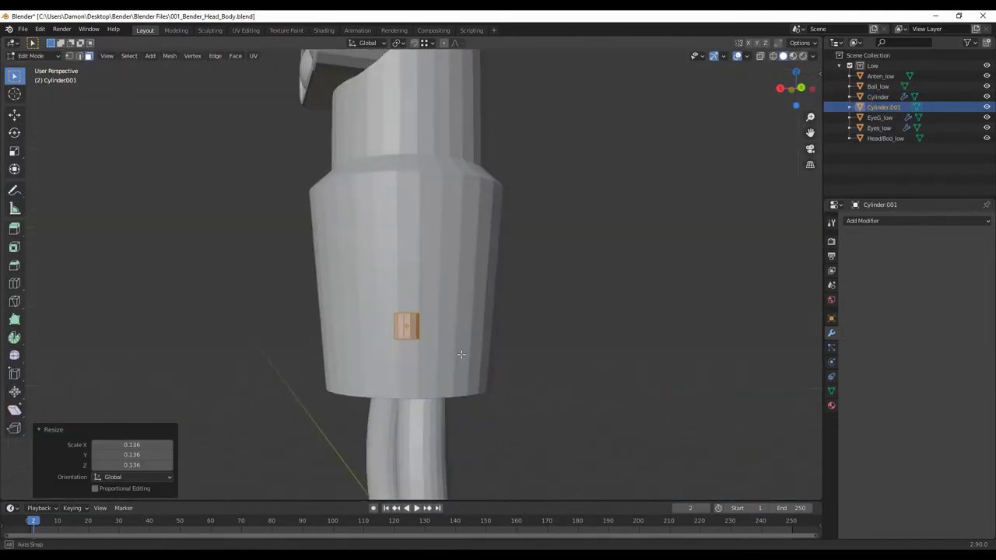
key("KP_3")
key("g")
Flatten the cylinder along X and move it onto the side of the torso.
middle_click_drag(533, 330, 545, 351, "alt")
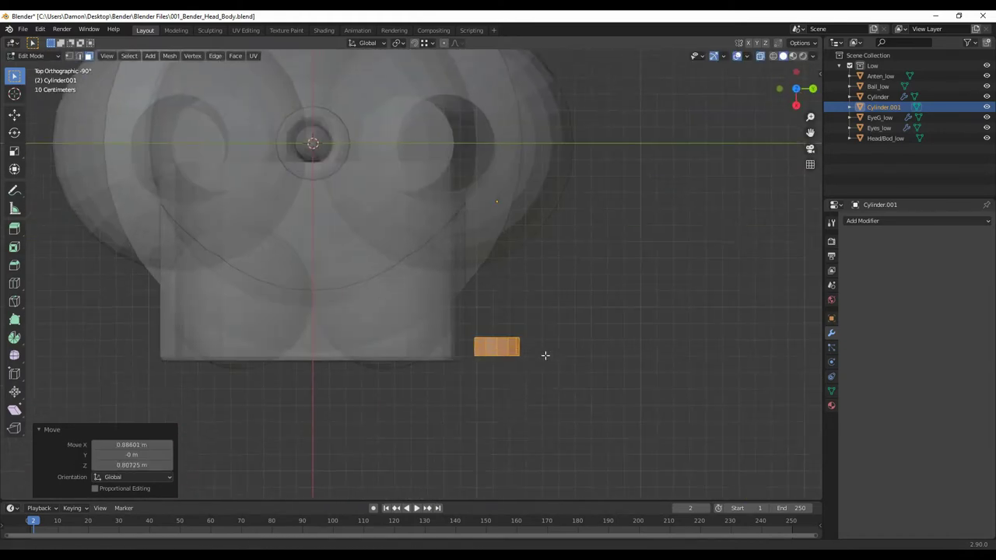
key("s")
key("x")
left_click(548, 325)
left_click(447, 312)
mouse_move(448, 313)
middle_mouse_down()
mouse_move(472, 259)
mouse_move(500, 302)
mouse_move(460, 277)
mouse_move(472, 280)
mouse_move(452, 319)
mouse_move(545, 350)
middle_mouse_up()
key("KP_Decimal")
Bevel the button's face and inset a smaller inner ring.
key("r")
right_click(459, 278)
key("Tab")
left_click(445, 317)
key("s")
left_click(803, 438)
key("Tab")
scroll(414, 288, "down", 5)
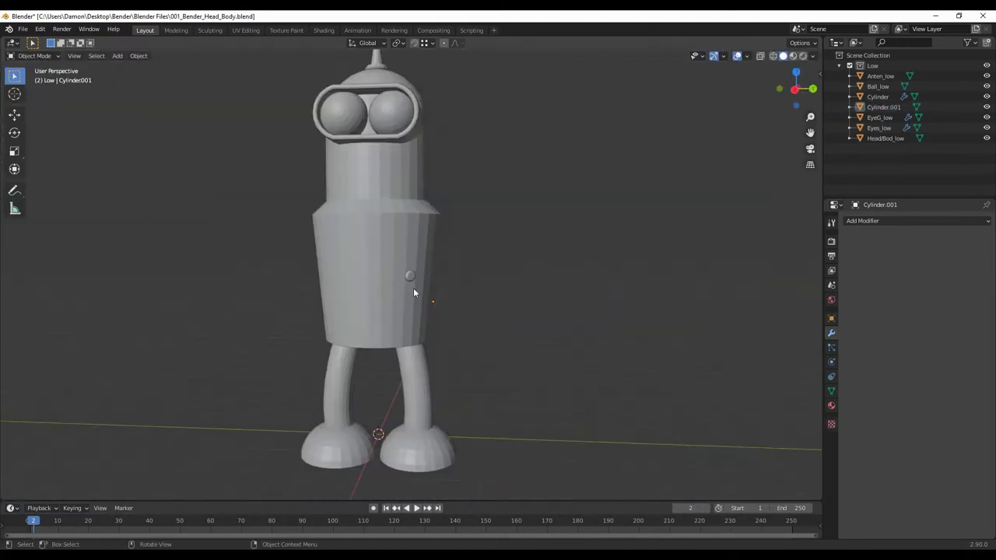
Select the chest button and move it into a collection with M.
left_click(407, 276)
mouse_move(516, 306)
middle_mouse_down()
mouse_move(470, 303)
mouse_move(443, 179)
mouse_move(467, 284)
middle_mouse_up()
left_click(467, 284)
key("g")
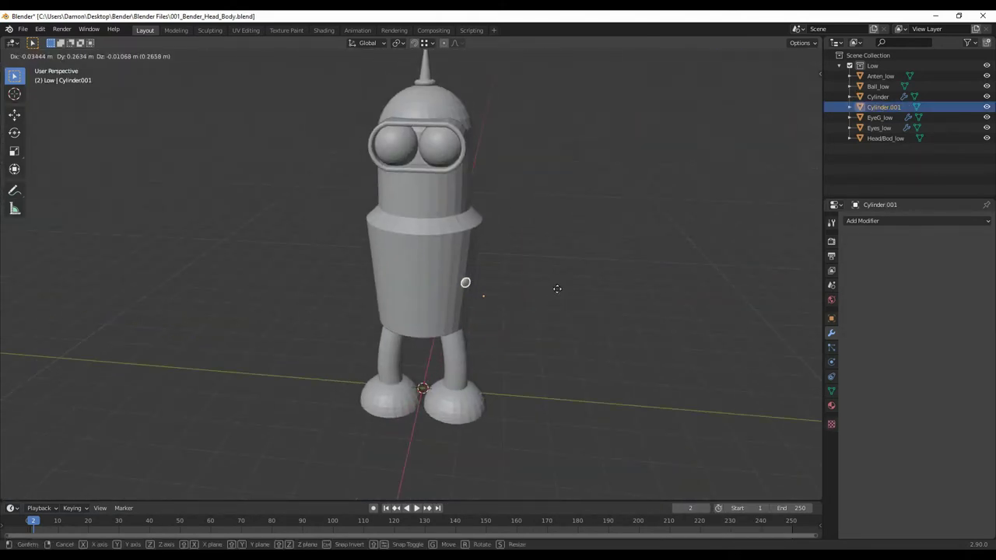
key("m")
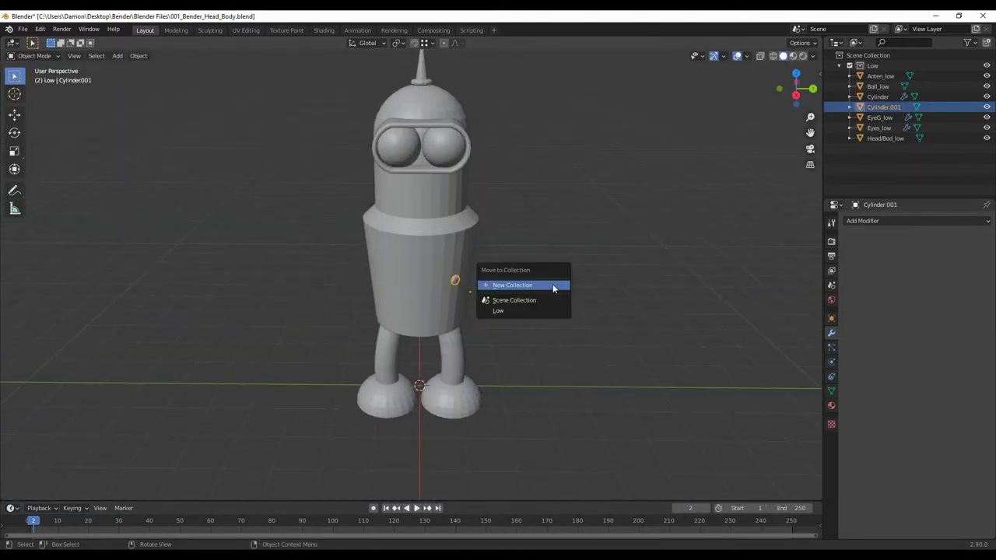
middle_click_drag(549, 287, 548, 248)
Add a UV sphere and position it at the robot's shoulder.
left_click(578, 352)
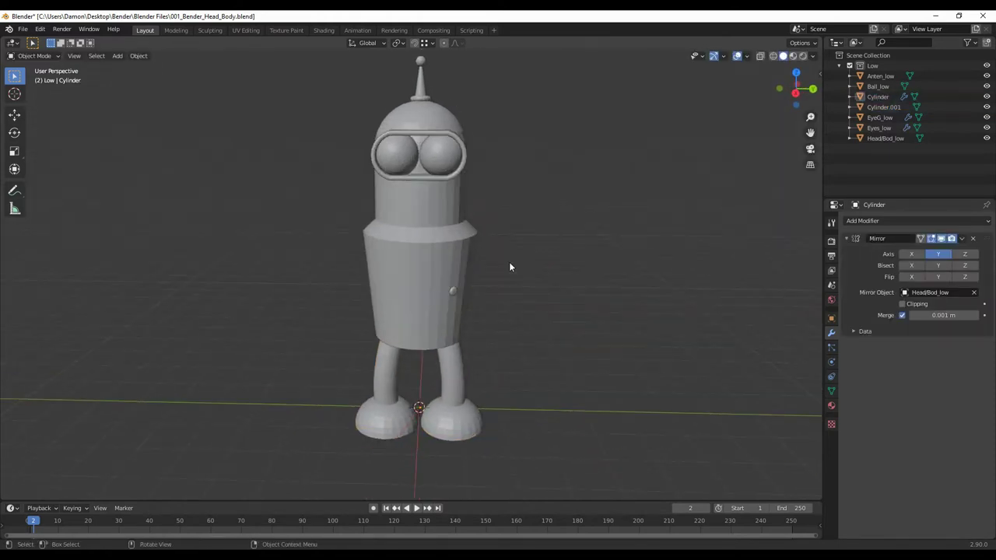
middle_click_drag(577, 353, 523, 298)
key("KP_3")
key("shift+a")
left_click(242, 366)
key("g")
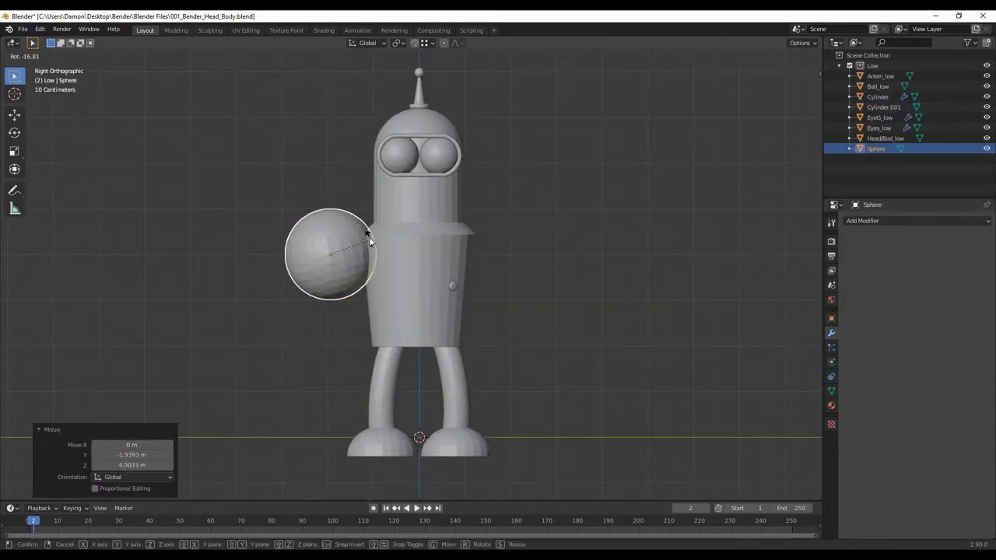
key("Tab")
scroll(445, 300, "up", 4)
scroll(445, 300, "down", 1)
Delete half the sphere's faces, then rotate and enlarge the shoulder hemisphere.
key("alt+a")
left_click_drag(436, 334, 396, 164)
key("x")
left_click(376, 290)
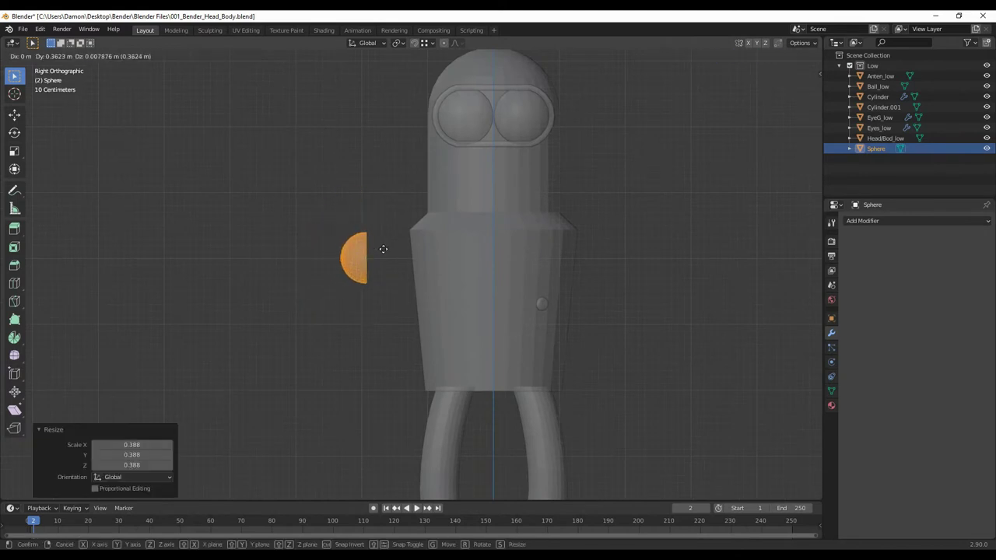
scroll(428, 240, "up", 4)
key("r")
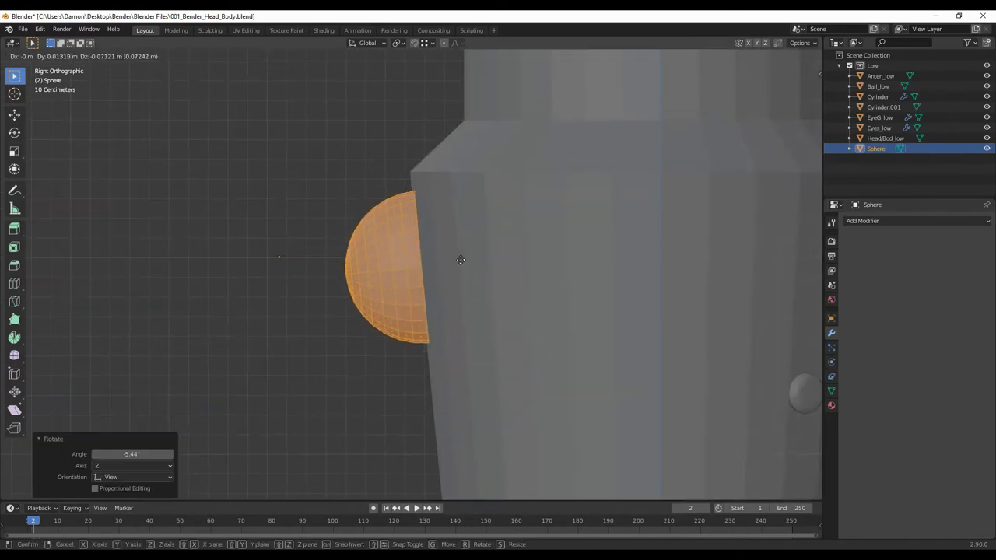
left_click(460, 259)
middle_click_drag(460, 259, 448, 300)
scroll(447, 299, "down", 4)
scroll(446, 299, "up", 2)
key("s")
left_click(455, 301)
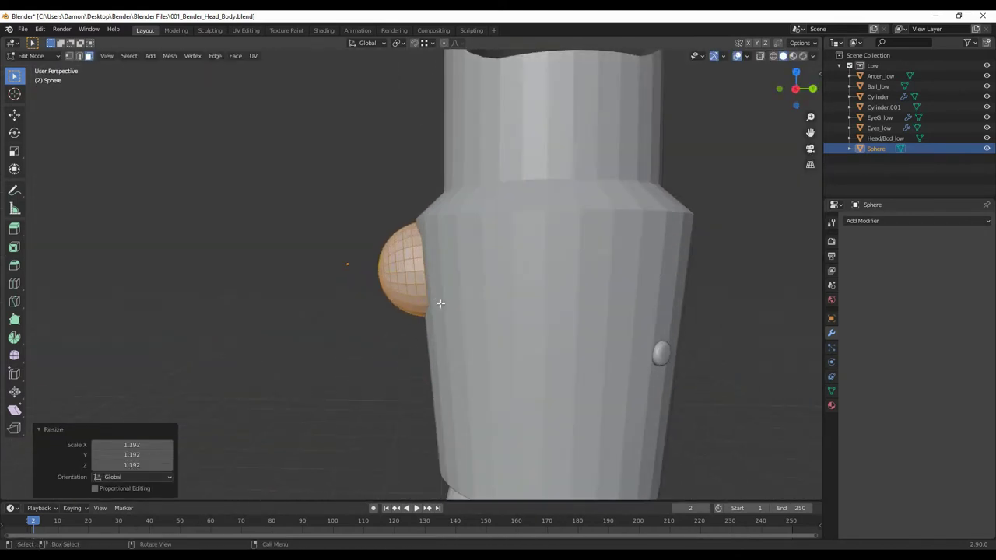
Add a Bezier curve and place it beside the body at the shoulder.
key("Tab")
scroll(594, 296, "down", 4)
middle_click_drag(594, 296, 466, 233)
left_click(117, 56)
left_click(246, 117)
middle_click_drag(246, 117, 326, 202)
key("g")
left_click(429, 302)
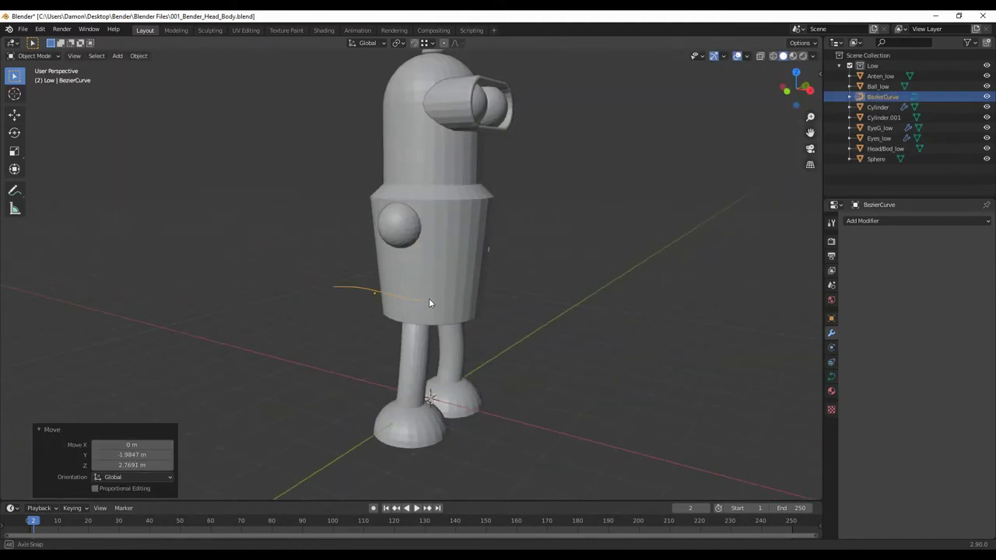
left_click(385, 343)
Reposition the curve's handles so it runs from the shoulder downward.
key("Tab")
scroll(379, 183, "up", 4)
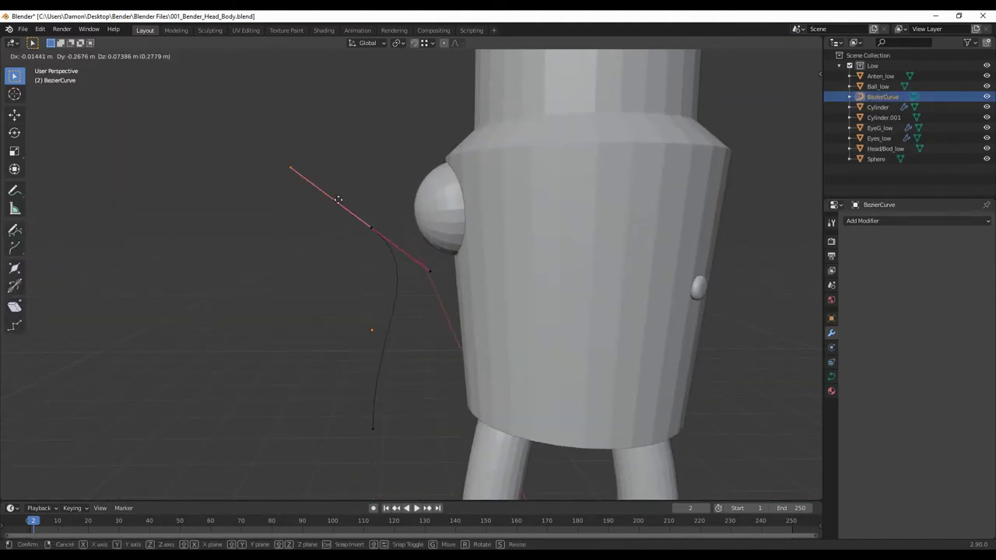
left_click(394, 204)
middle_click_drag(394, 204, 397, 257)
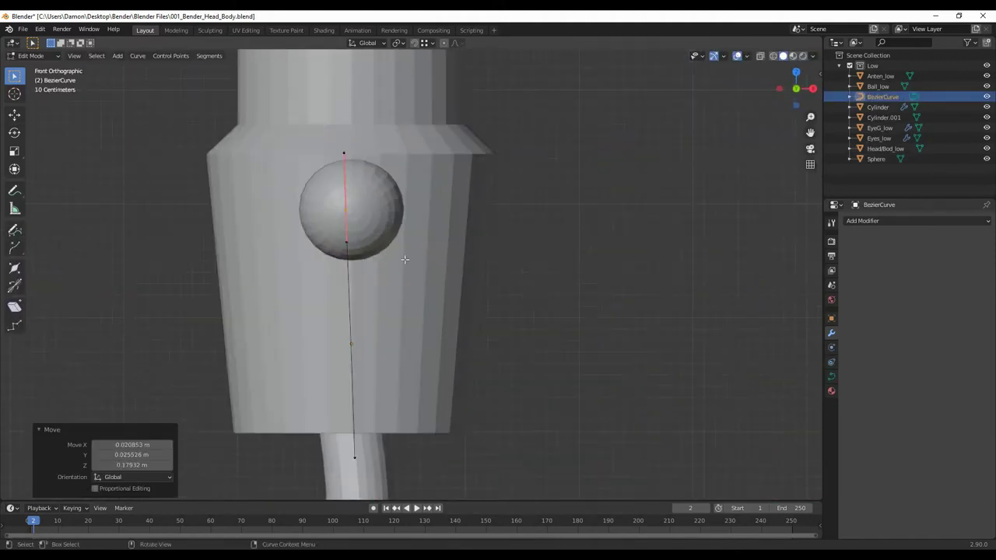
scroll(397, 312, "down", 4)
key("g")
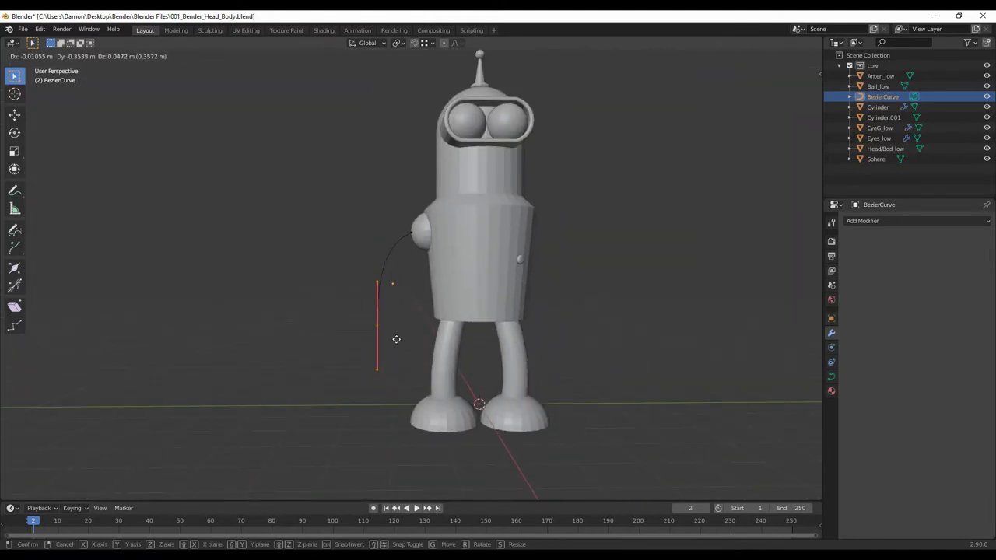
left_click(396, 339)
middle_click_drag(396, 339, 437, 342)
key("Tab")
Set the curve's Bevel Depth to about 0.26 m to form the tube arm.
left_click(832, 376)
left_click_drag(939, 377, 957, 376)
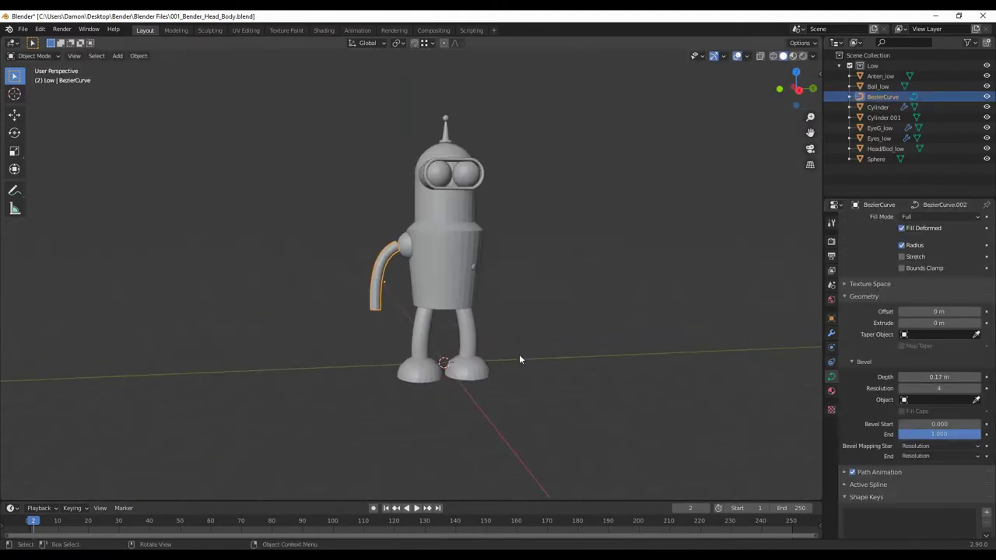
key("Tab")
scroll(519, 359, "up", 4)
middle_click_drag(365, 273, 391, 270)
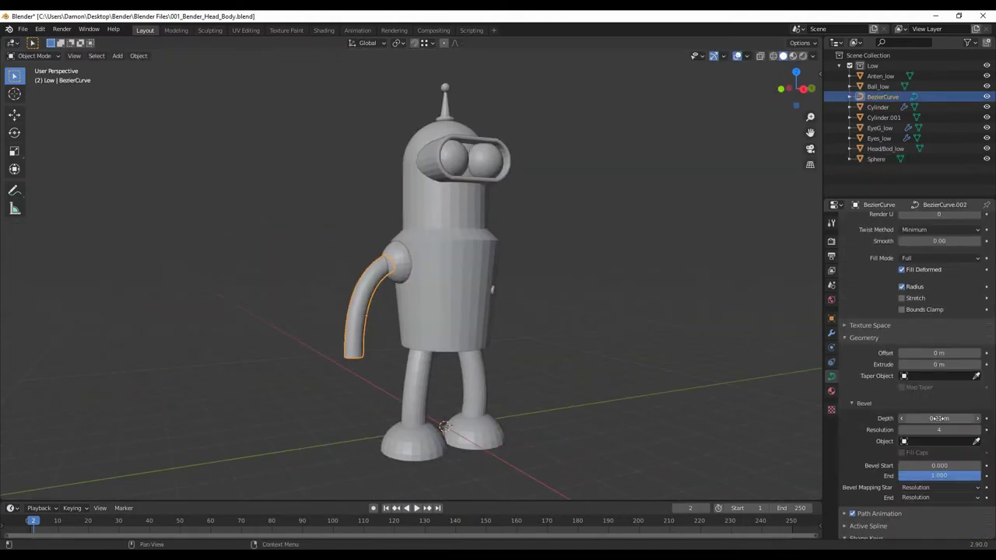
key("KP_3")
scroll(414, 301, "up", 3)
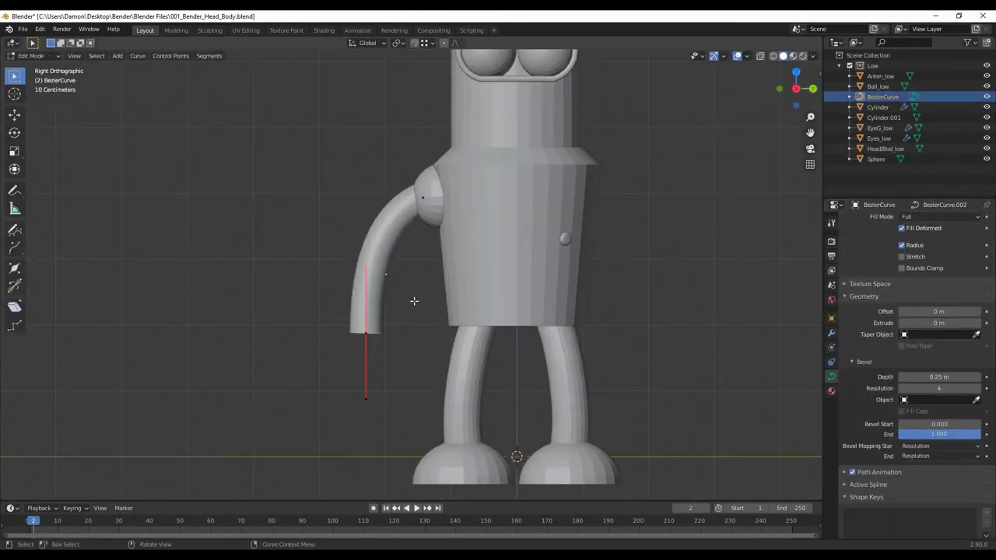
scroll(557, 339, "down", 4)
middle_click_drag(531, 336, 591, 311)
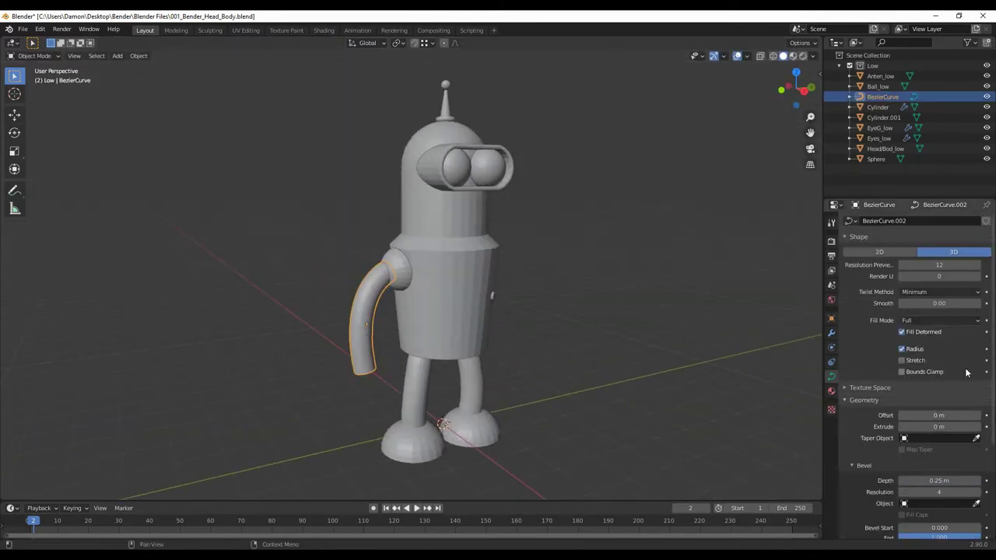
scroll(911, 350, "up", 5)
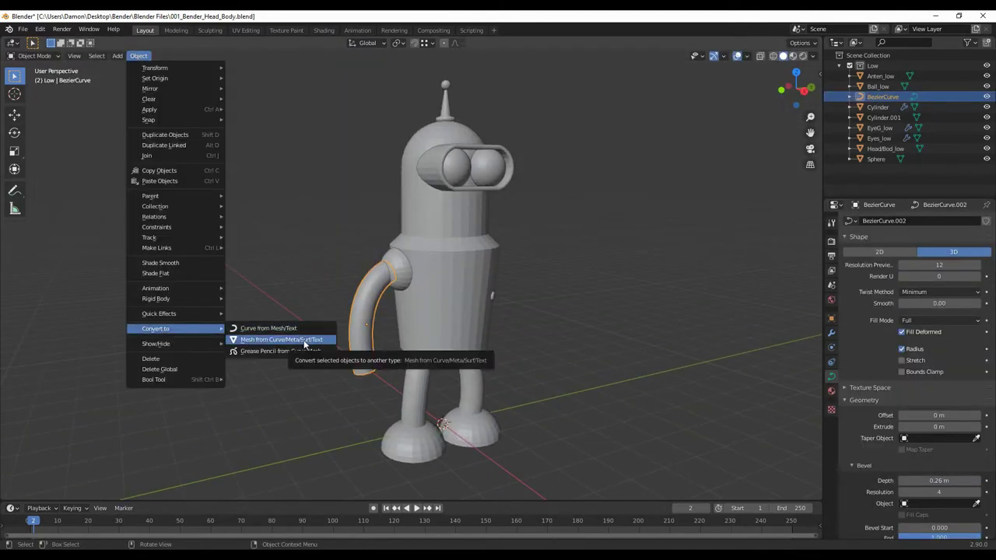
Convert the arm curve to a mesh and select the edge loop at its end.
left_click(304, 340)
middle_click_drag(431, 361, 372, 338)
key("Tab")
key("KP_3")
scroll(435, 323, "up", 4)
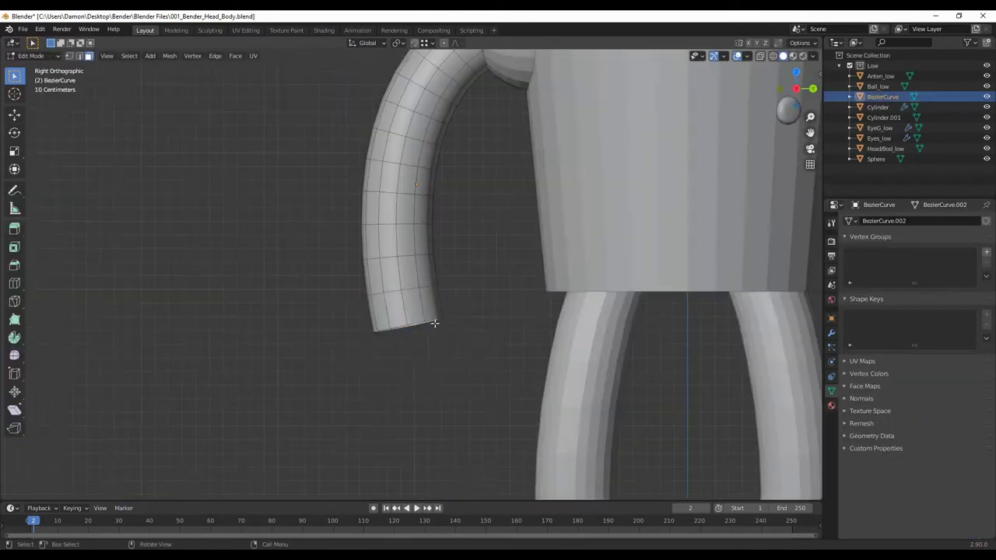
left_click(434, 323, "alt")
scroll(433, 331, "down", 3)
mouse_move(434, 338)
middle_mouse_down()
mouse_move(433, 351)
mouse_move(396, 330)
middle_mouse_up()
scroll(447, 389, "up", 4)
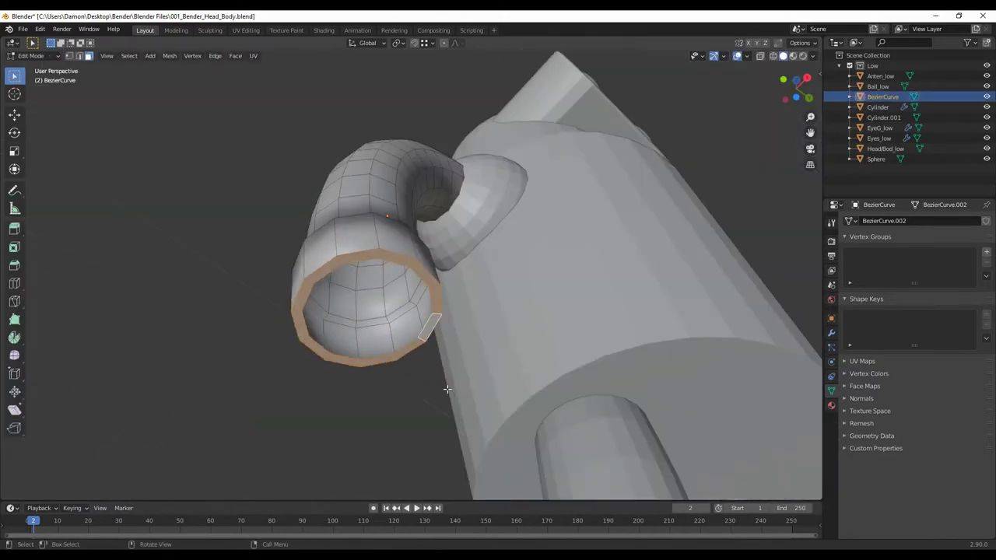
middle_click_drag(447, 389, 435, 374)
Enlarge and extend the end loop into a flared wrist cuff, then close its open end.
key("s")
left_click(431, 367)
scroll(429, 304, "up", 2)
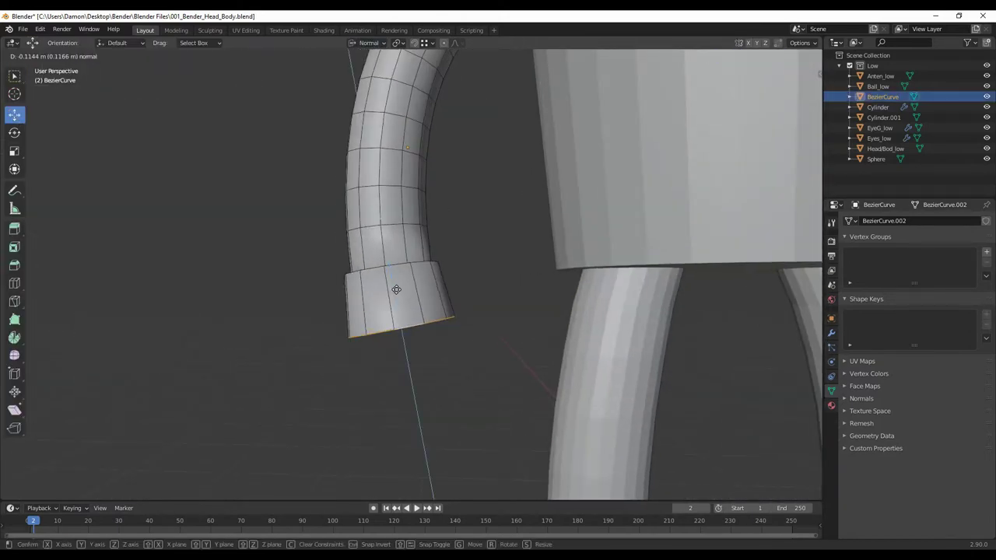
left_click(396, 289)
middle_click_drag(396, 290, 423, 333)
left_click(395, 290)
mouse_move(395, 289)
middle_mouse_down()
mouse_move(478, 366)
mouse_move(556, 409)
middle_mouse_up()
right_click(456, 350)
left_click(456, 349)
Turn on auto smooth in the arm's normals settings and check the result from the side.
key("Tab")
left_click(844, 398)
left_click(902, 414)
scroll(451, 295, "down", 5)
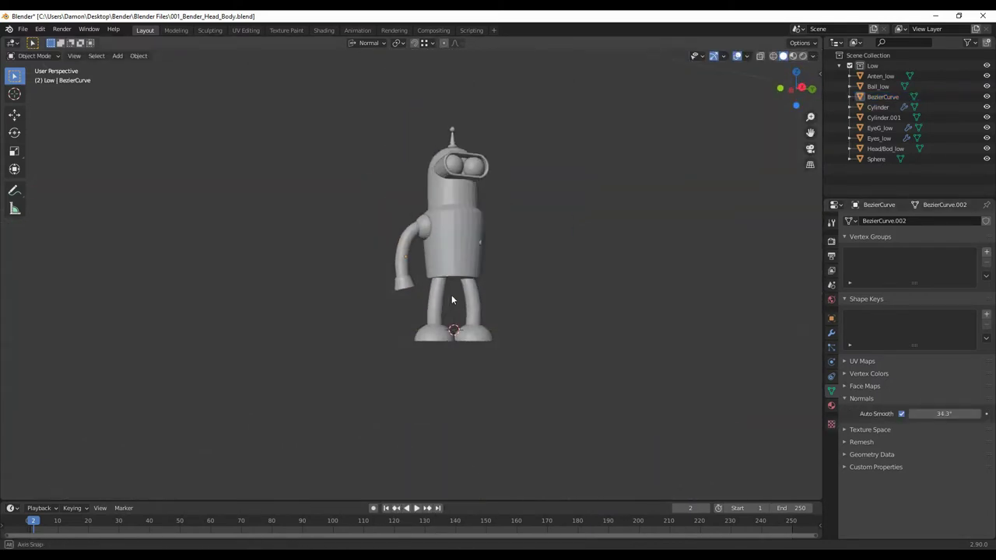
key("Tab")
scroll(451, 295, "up", 8)
key("KP_3")
scroll(345, 295, "down", 3)
scroll(338, 287, "down", 4)
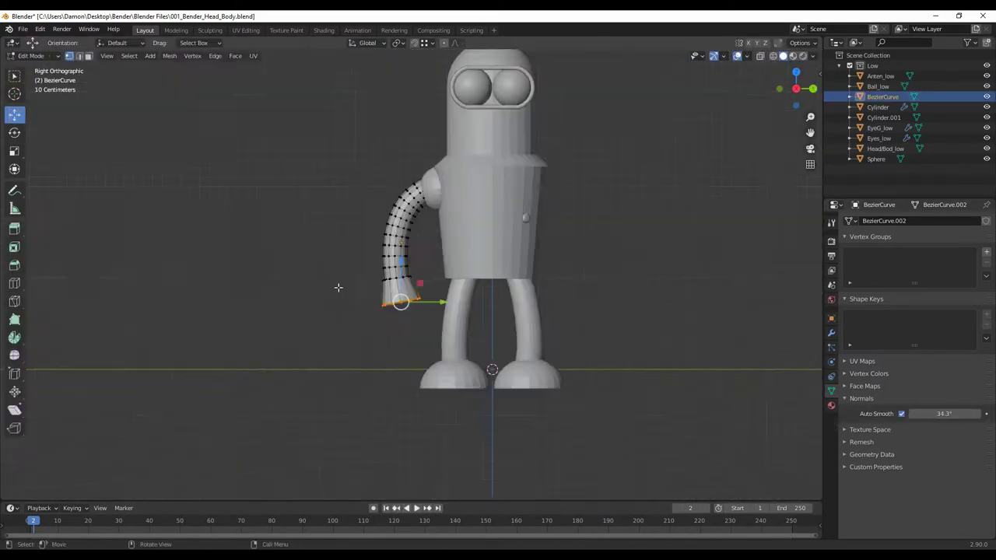
key("Tab")
Add a cylinder with a beveled top to become a finger.
middle_click_drag(338, 288, 400, 332)
scroll(401, 332, "up", 3)
left_click(246, 90)
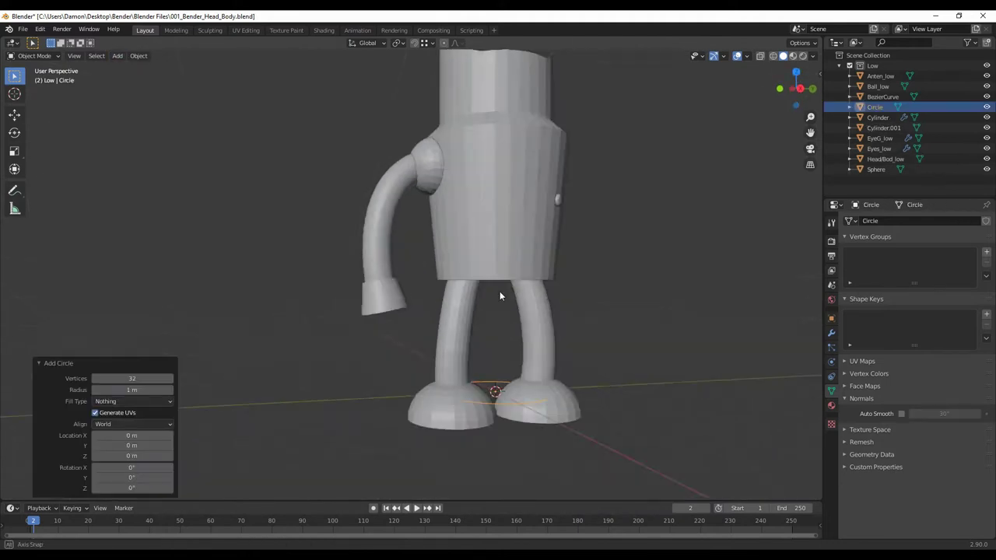
left_click(117, 55)
left_click(218, 119)
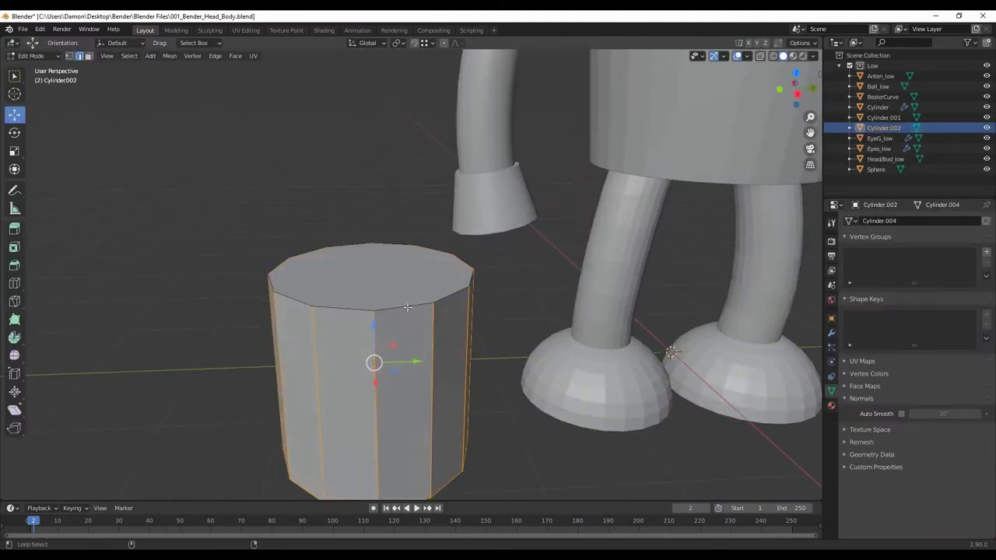
left_click(428, 400)
key("KP_3")
scroll(474, 375, "up", 2)
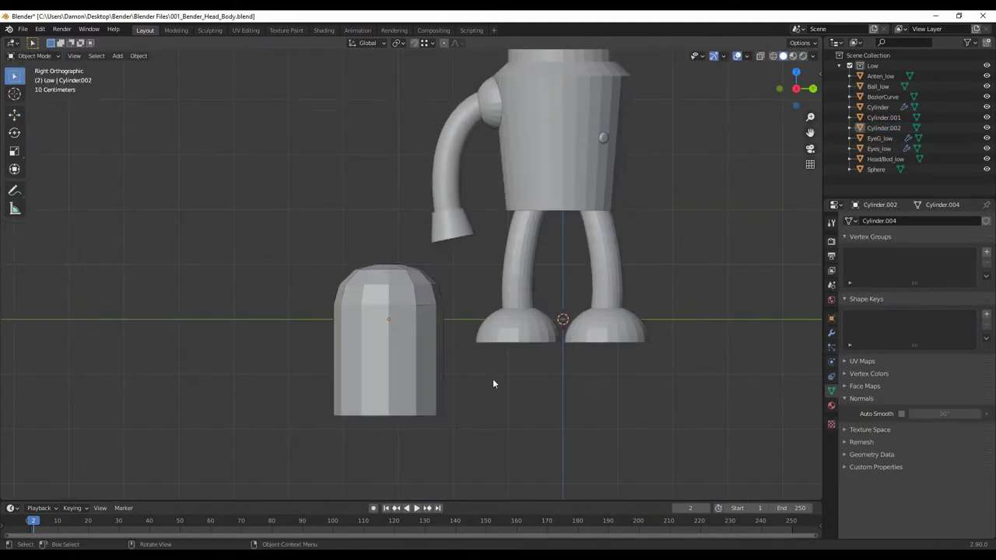
Shrink the cylinder to finger size, move it to the arm's end, and rotate it tip-down on X.
key("Tab")
key("s")
key("g")
key("r")
key("x")
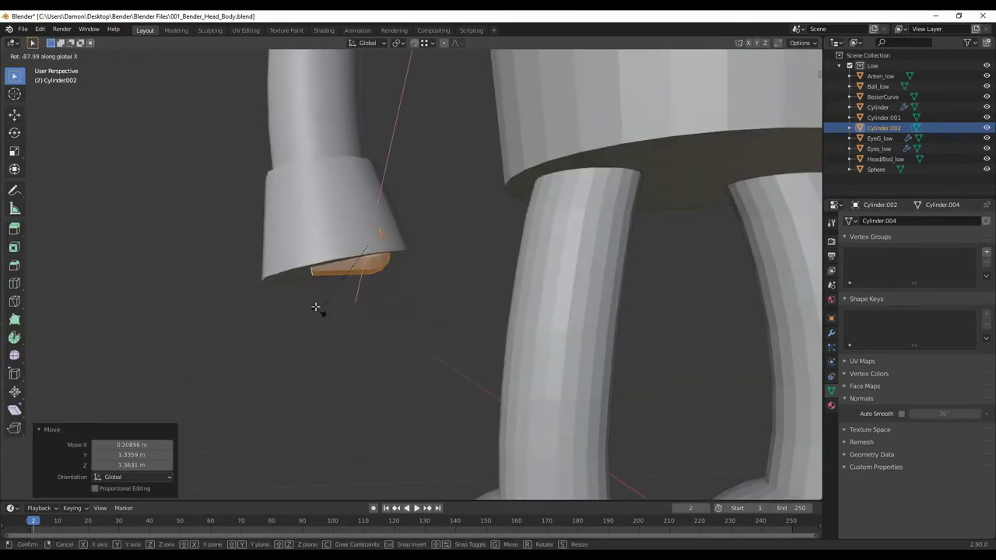
left_click(315, 307)
middle_click_drag(315, 307, 366, 352)
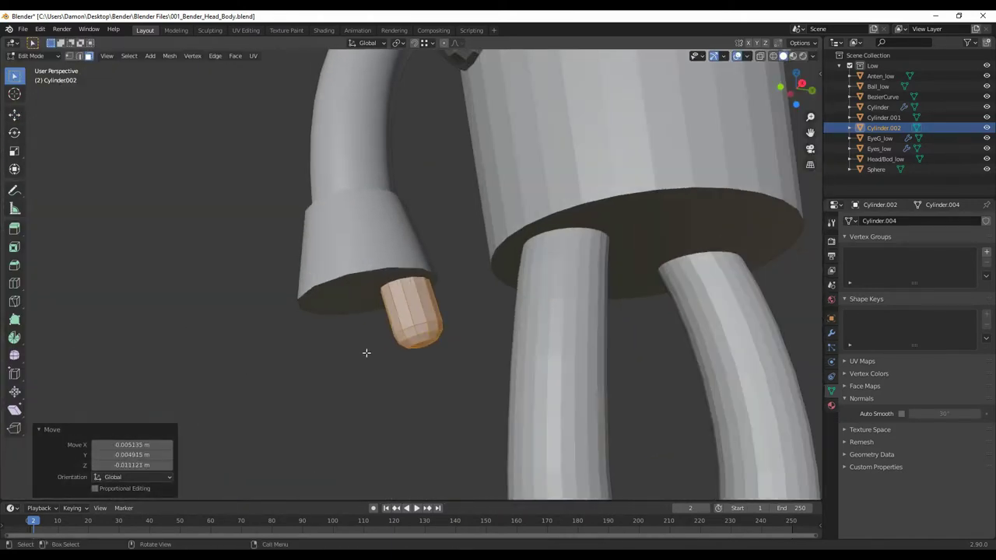
key("KP_Divide")
key("KP_Divide")
scroll(463, 405, "up", 3)
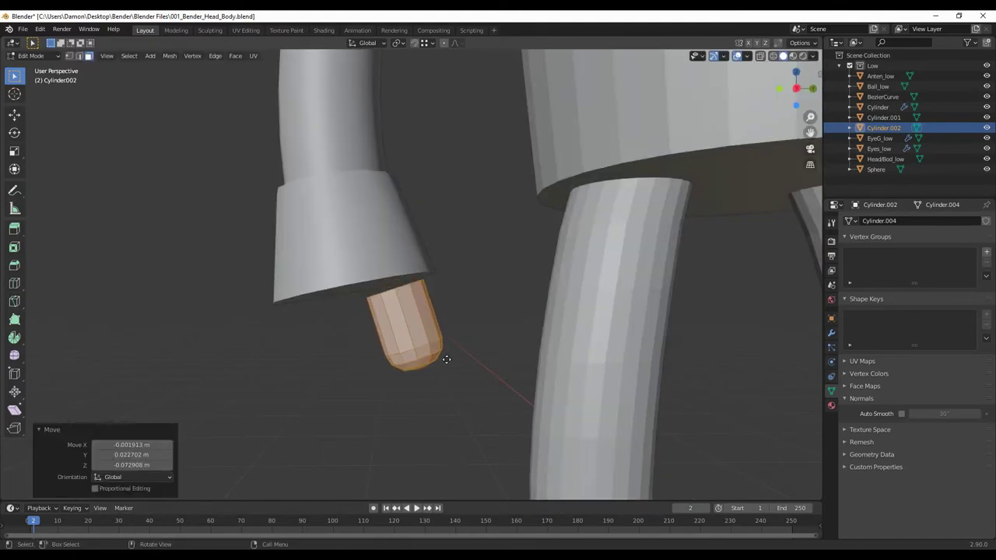
Select the whole finger in vertex mode and centre the view on it.
key("1")
left_click(368, 42)
scroll(439, 331, "down", 4)
scroll(481, 427, "up", 5)
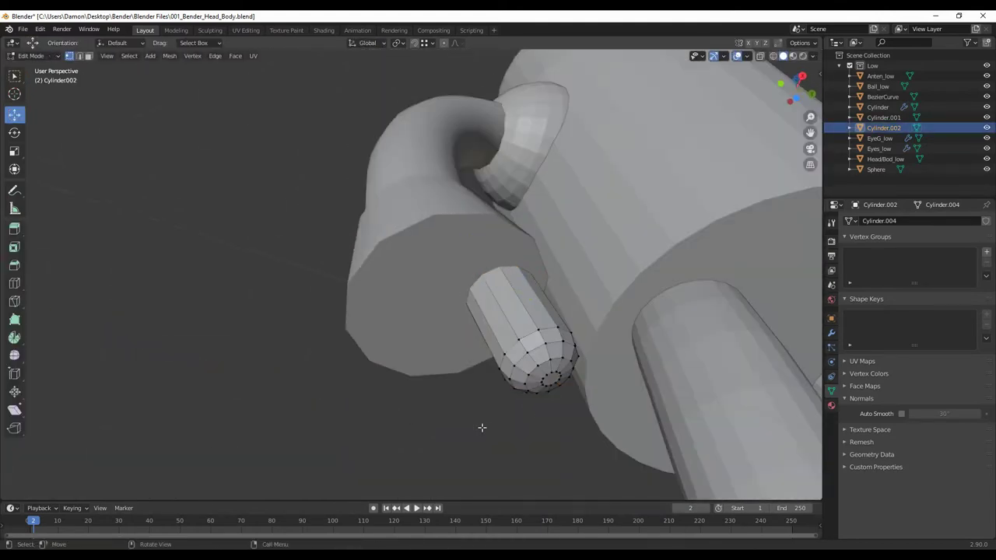
middle_click_drag(482, 428, 470, 373)
key("ctrl+l")
key("KP_Decimal")
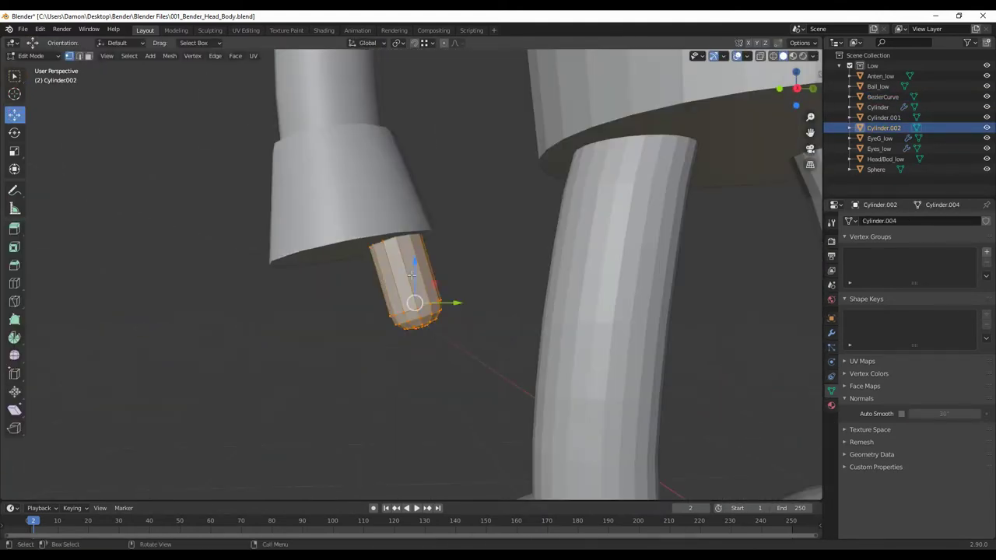
Leave finger editing and add an Empty at the arm's end.
key("Escape")
left_click(400, 327)
mouse_move(425, 299)
middle_mouse_down()
mouse_move(400, 327)
mouse_move(422, 348)
middle_mouse_up()
key("Tab")
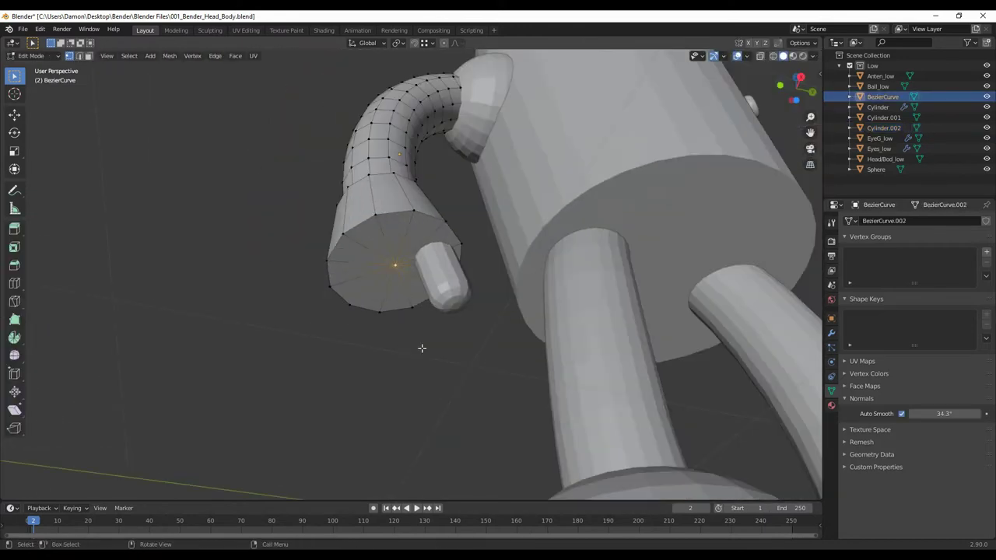
left_click(222, 171)
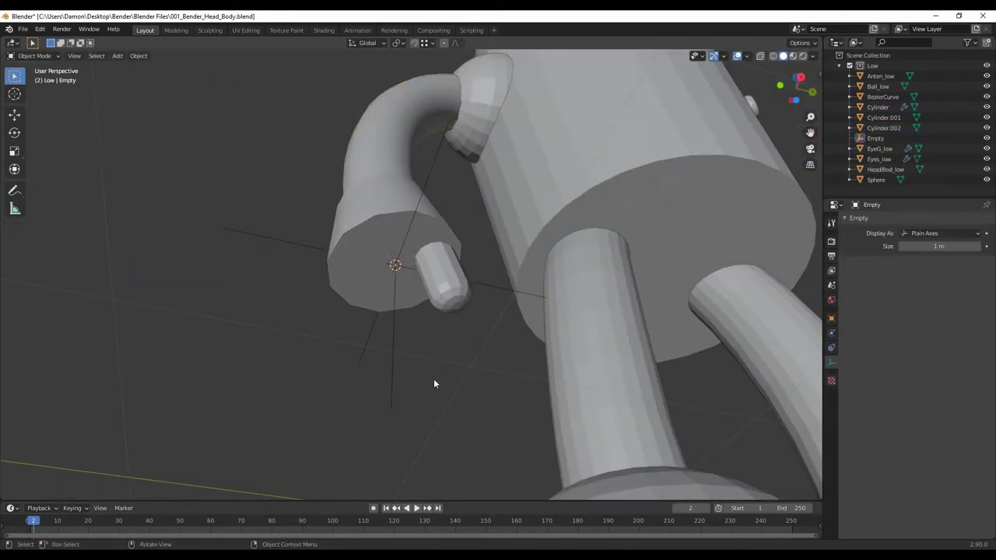
Set the Empty as the Array's offset object and the finger's origin to the 3D cursor.
left_click(893, 131)
middle_click_drag(335, 194, 291, 205)
left_click(583, 419)
mouse_move(583, 419)
middle_mouse_down()
mouse_move(372, 271)
mouse_move(436, 295)
middle_mouse_up()
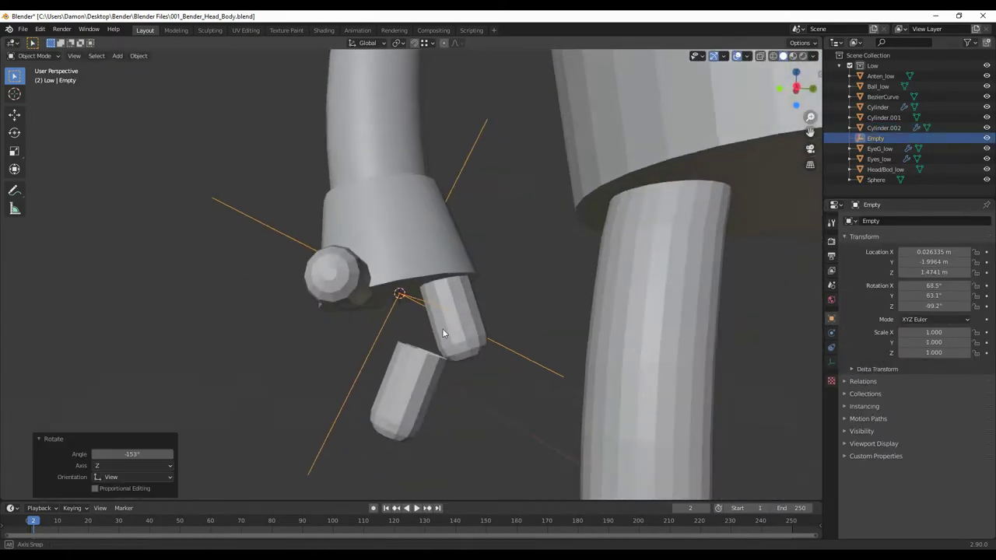
left_click_drag(934, 308, 957, 309)
mouse_move(554, 353)
middle_mouse_down()
mouse_move(568, 322)
mouse_move(448, 341)
mouse_move(436, 295)
mouse_move(467, 327)
middle_mouse_up()
Zero the Empty's Y rotation, then rotate it from below to fan the fingers.
left_click(413, 315)
double_click(934, 296)
type("0")
key("Return")
left_click(884, 128)
left_click(831, 333)
left_click(397, 315)
key("ctrl+KP_7")
key("r")
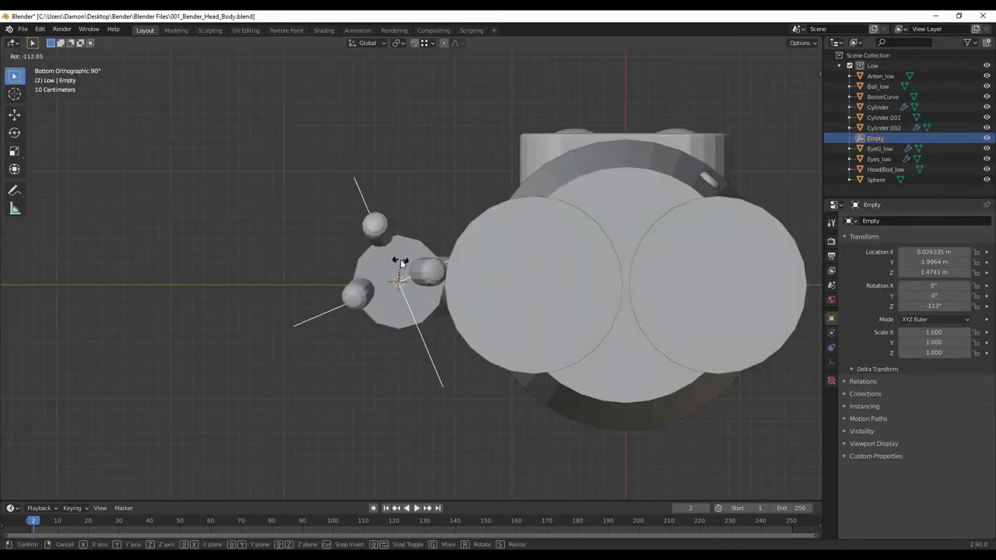
left_click(400, 259)
mouse_move(400, 260)
middle_mouse_down()
mouse_move(439, 357)
mouse_move(438, 296)
mouse_move(590, 289)
mouse_move(507, 327)
mouse_move(489, 373)
middle_mouse_up()
Apply the finger's Array modifier to make the three fingers permanent.
left_click(438, 357)
scroll(439, 342, "up", 5)
scroll(489, 374, "up", 3)
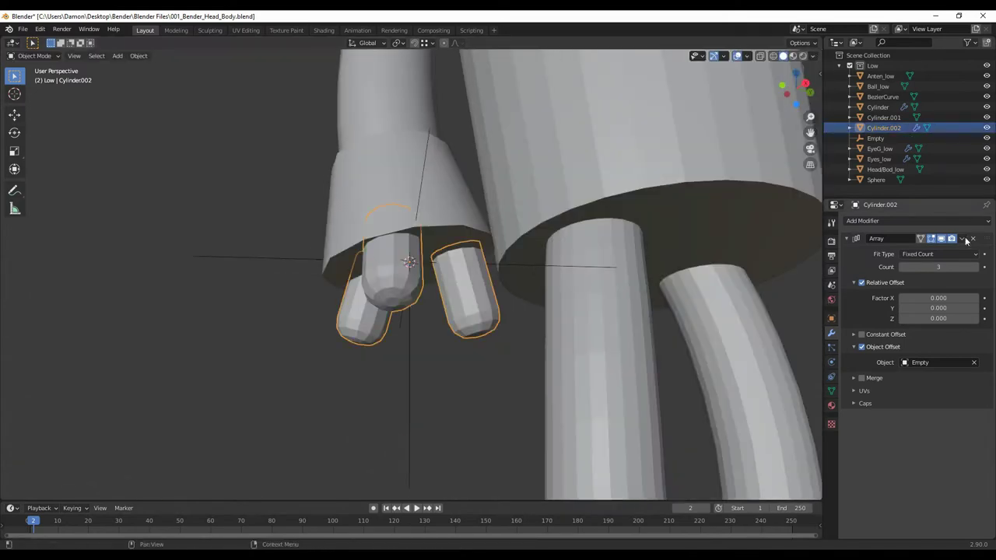
left_click(972, 239)
mouse_move(498, 311)
middle_mouse_down()
mouse_move(486, 319)
mouse_move(501, 271)
mouse_move(373, 289)
mouse_move(468, 261)
mouse_move(491, 328)
middle_mouse_up()
right_click(468, 315)
key("Tab")
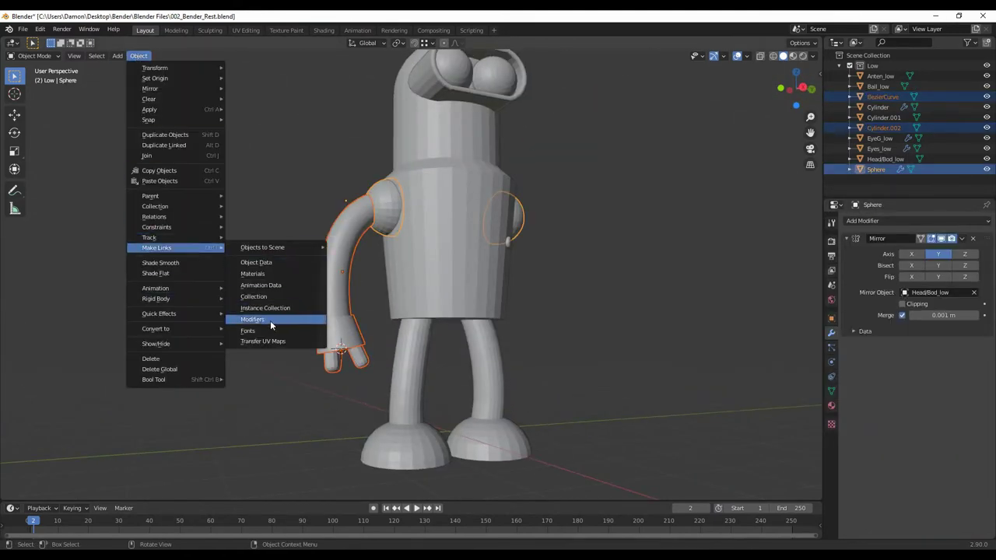
Mirror the arm and fingers onto the robot's other side.
left_click(270, 320)
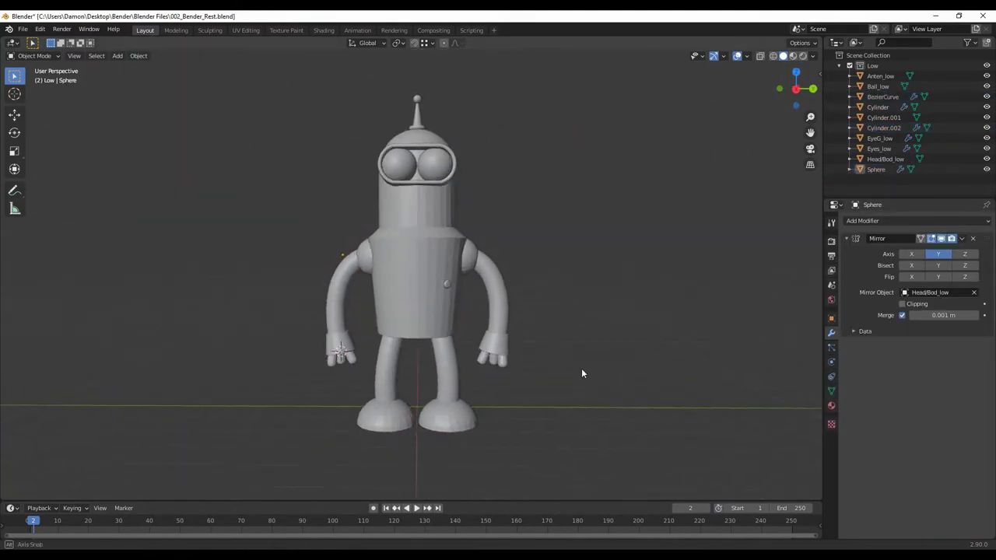
middle_click_drag(581, 368, 570, 368)
key("KP_3")
Add a cylinder beside Bender and delete its top face to open it.
left_click(524, 368)
scroll(545, 374, "up", 3)
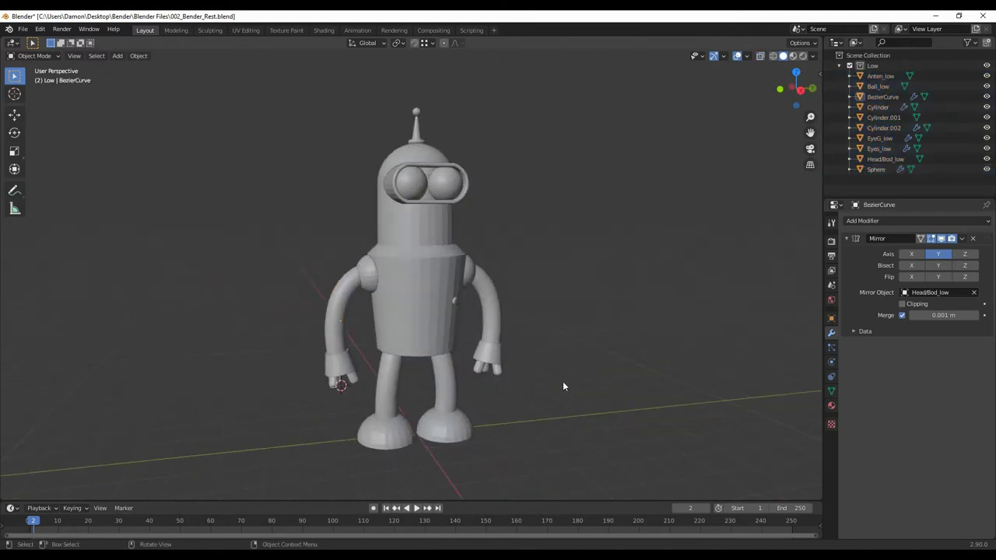
left_click(117, 56)
left_click(233, 139)
scroll(493, 331, "up", 3)
scroll(505, 351, "up", 3)
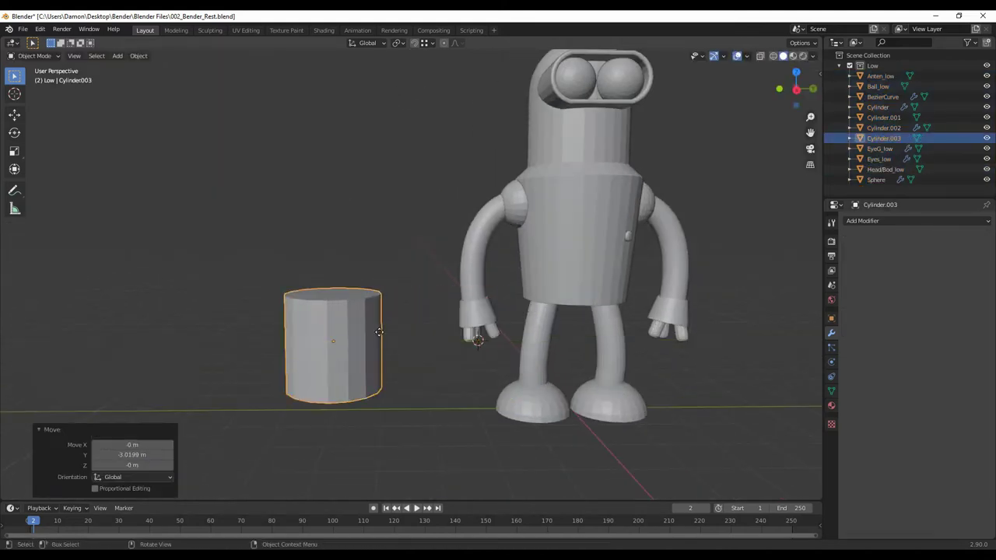
key("Tab")
middle_click_drag(379, 332, 516, 409)
left_click(516, 410)
key("x")
Raise the cylinder's top rim straight up along Z.
middle_click_drag(516, 361, 475, 321)
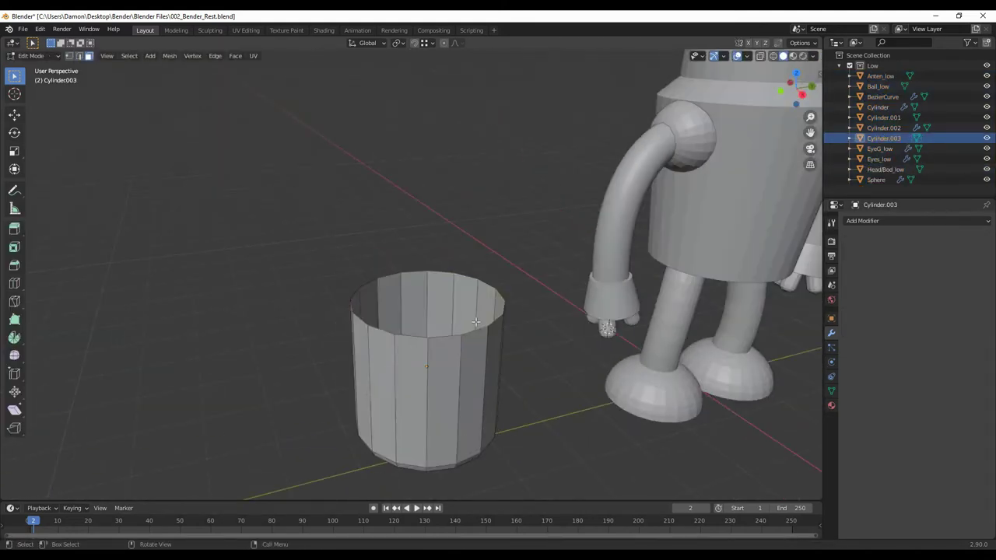
left_click(476, 321, "alt")
scroll(485, 345, "down", 3)
key("g")
key("z")
left_click(489, 274)
middle_click_drag(490, 273, 502, 309)
Narrow the top rim into the bottle's neck and view it beside the robot.
key("g")
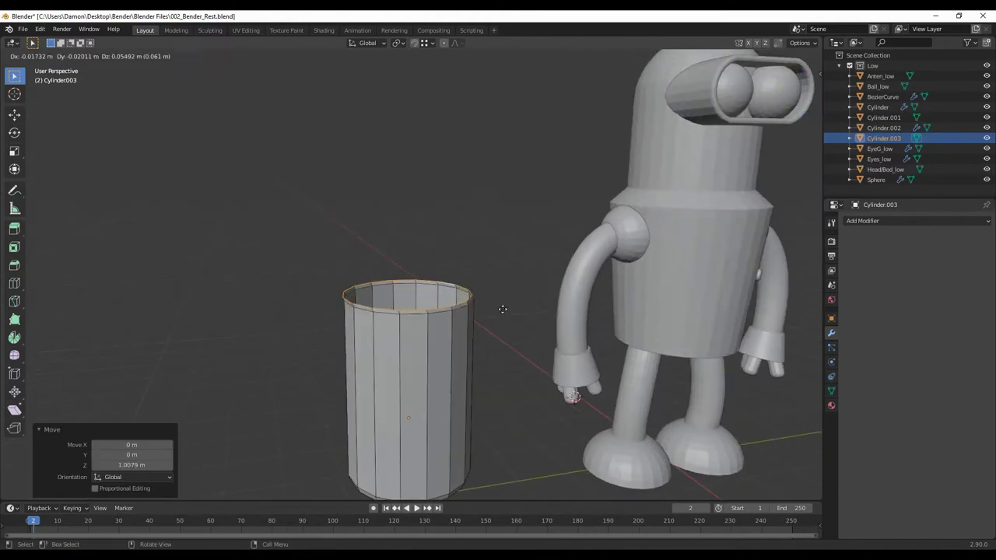
middle_click_drag(515, 198, 490, 226)
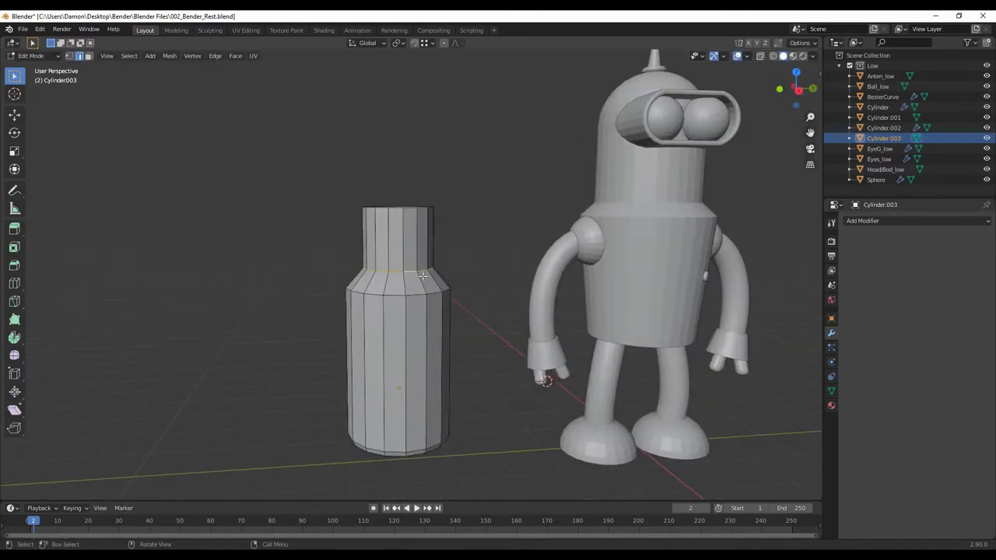
left_click(469, 241)
key("g")
key("y")
right_click(468, 242)
scroll(439, 250, "up", 5)
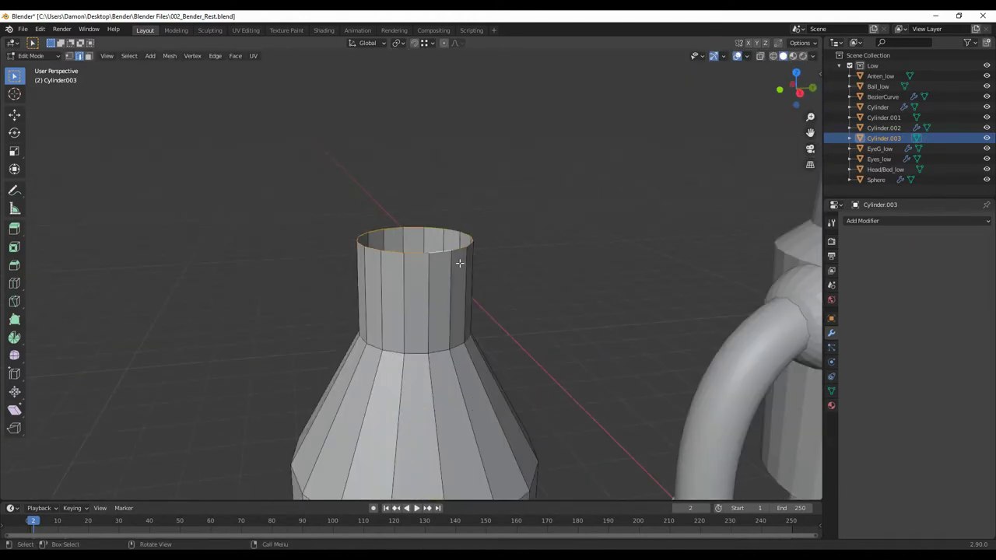
scroll(459, 263, "down", 5)
scroll(525, 282, "down", 3)
middle_click_drag(525, 283, 445, 292)
key("Tab")
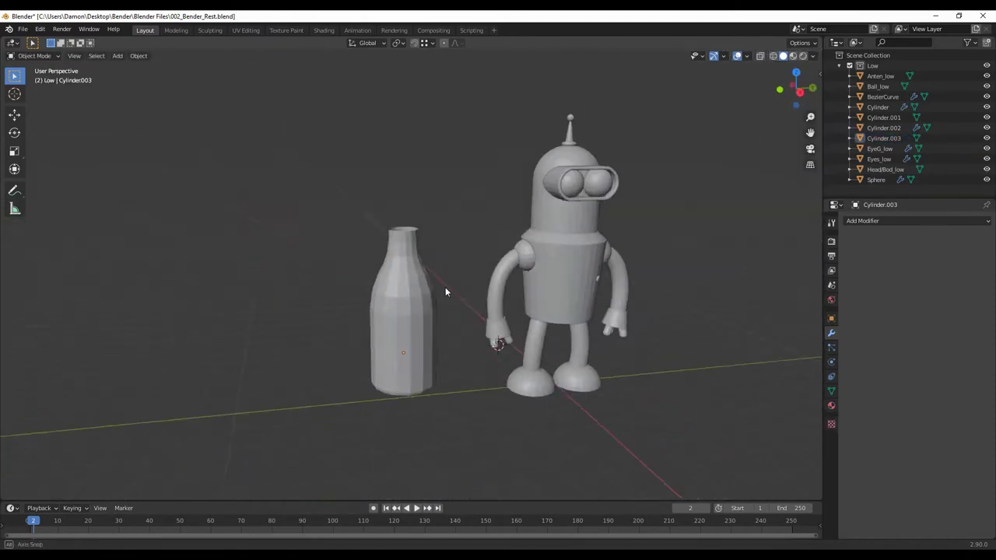
scroll(445, 292, "up", 4)
Duplicate Bender's antenna, snap the copy onto the bottle top and scale it to fit.
left_click(675, 94)
key("shift+d")
middle_click_drag(367, 305, 405, 264)
key("s")
left_click(414, 262)
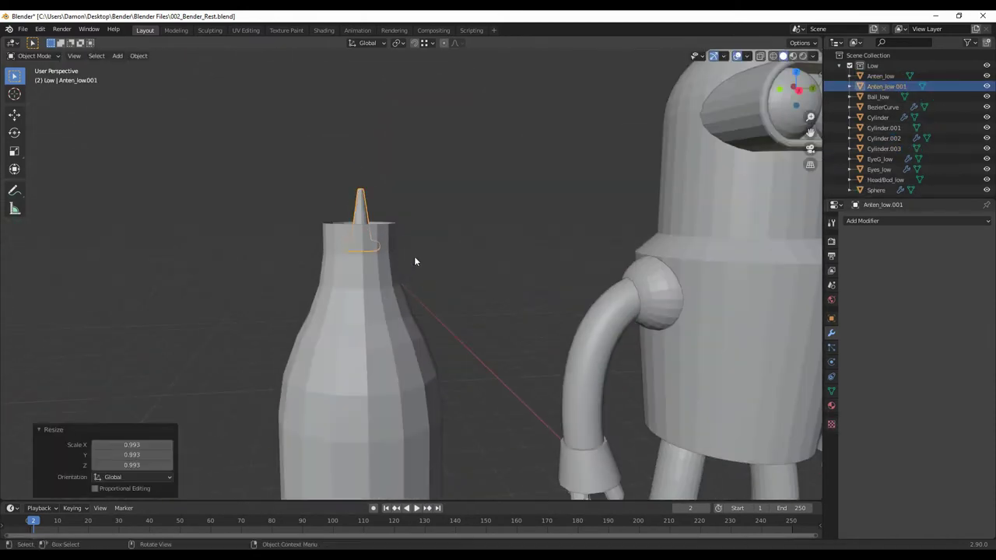
scroll(436, 259, "down", 4)
scroll(459, 272, "up", 4)
key("shift+s")
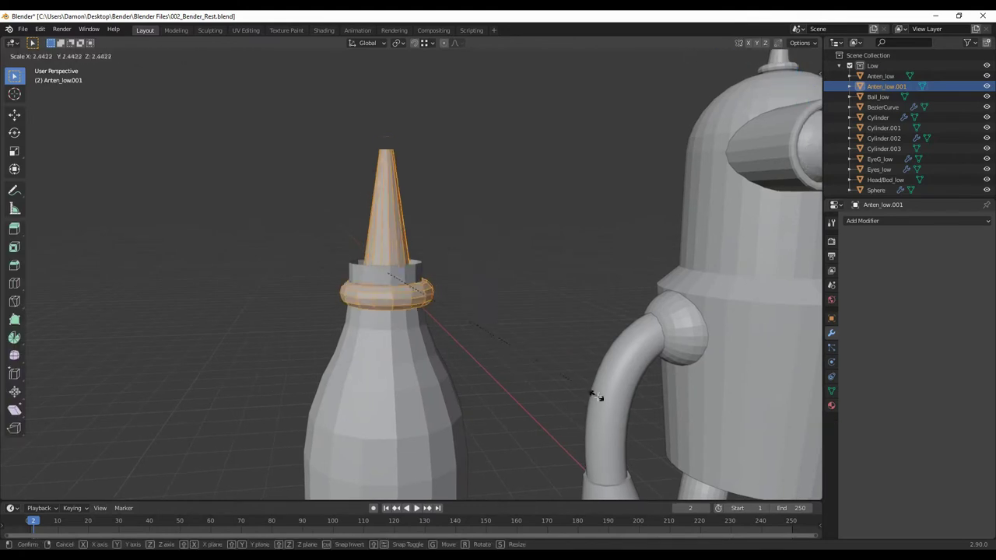
left_click(457, 327)
scroll(444, 238, "up", 3)
scroll(537, 272, "down", 2)
key("s")
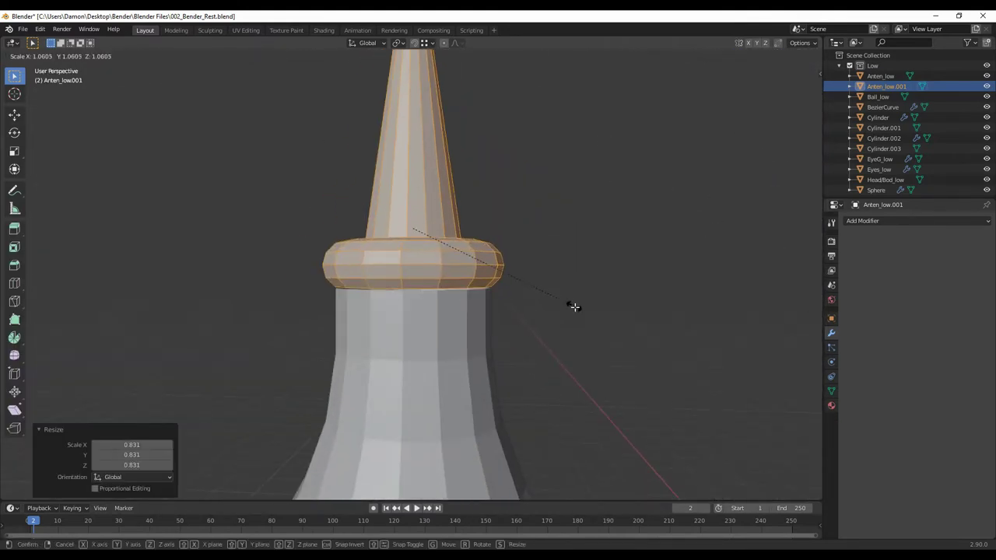
left_click(574, 306)
In Edit Mode, lower the cone tip vertically and widen the top ring.
key("Tab")
mouse_move(574, 327)
middle_mouse_down()
mouse_move(540, 321)
mouse_move(451, 265)
middle_mouse_up()
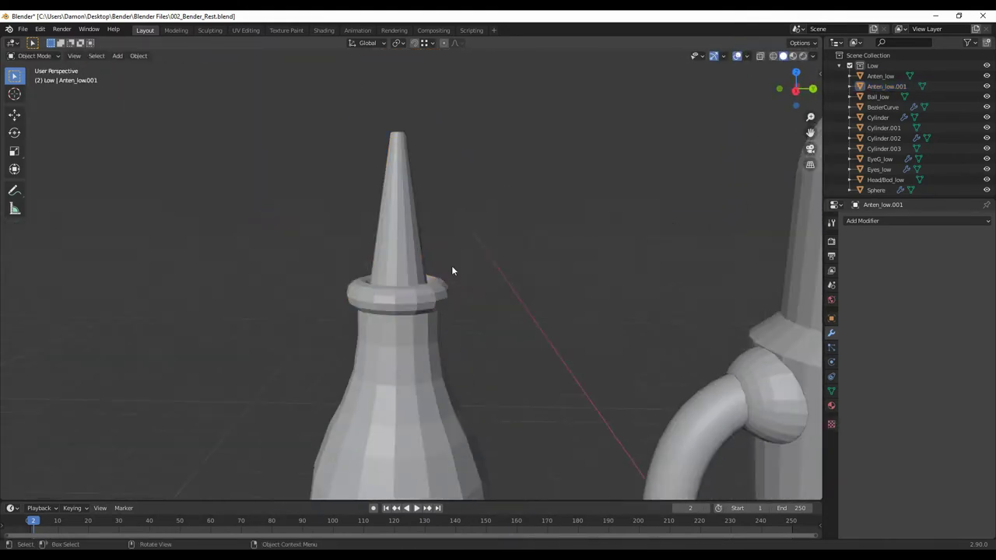
scroll(466, 235, "up", 2)
left_click_drag(367, 100, 469, 162)
key("g")
key("z")
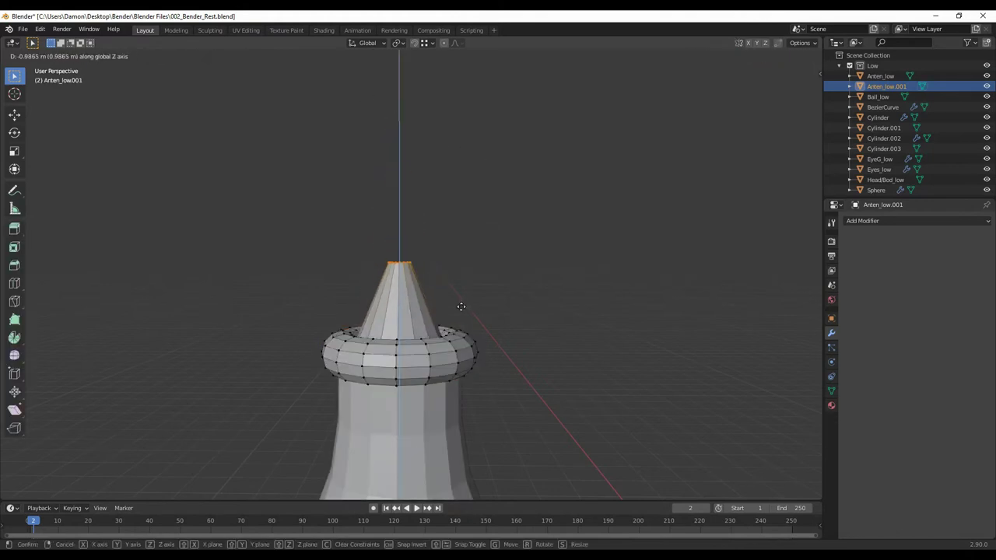
left_click(467, 331)
key("s")
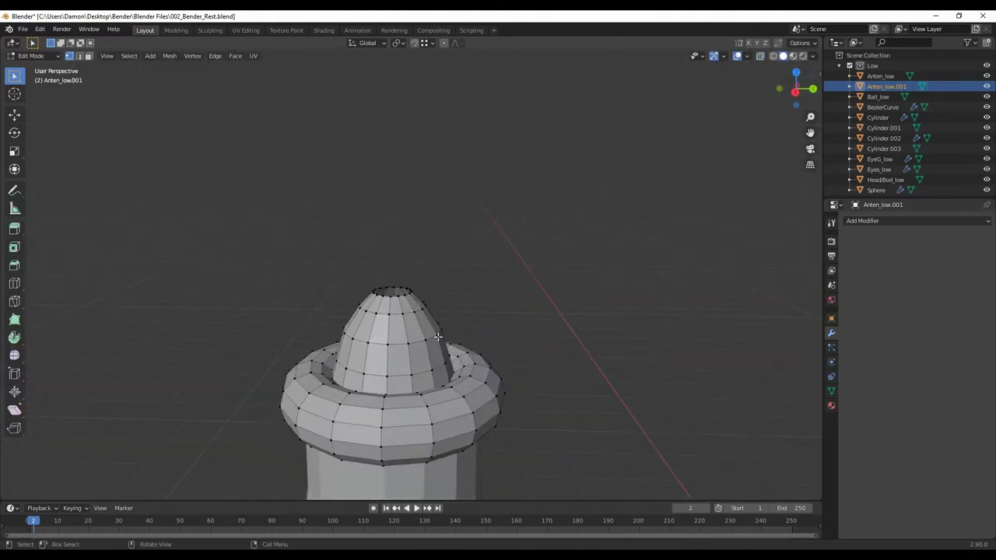
key("alt+z")
middle_click_drag(536, 352, 478, 353)
left_click(410, 340)
Extrude the top ring upward, flare it, and extrude another ring above it.
middle_click_drag(410, 340, 538, 291)
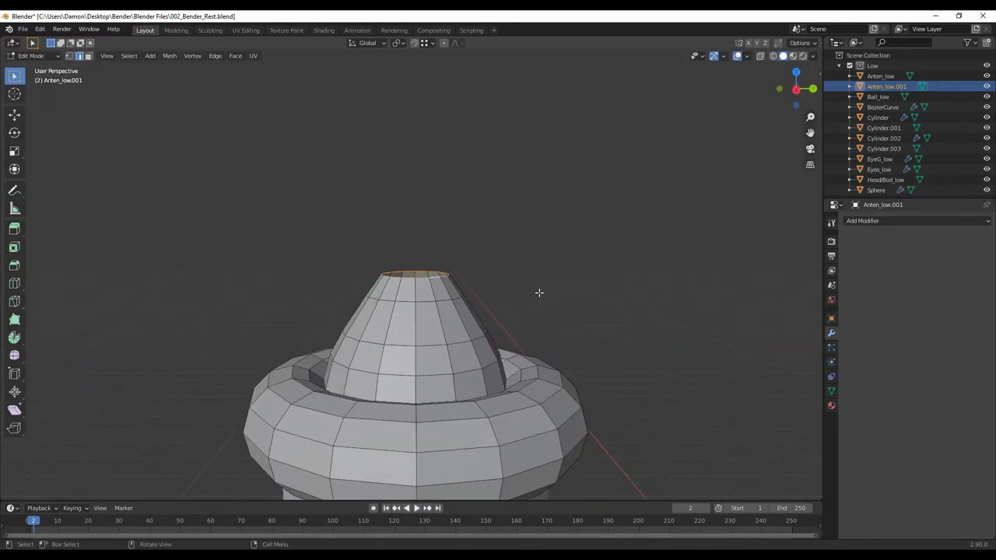
key("e")
key("z")
left_click(567, 274)
key("s")
left_click(630, 341)
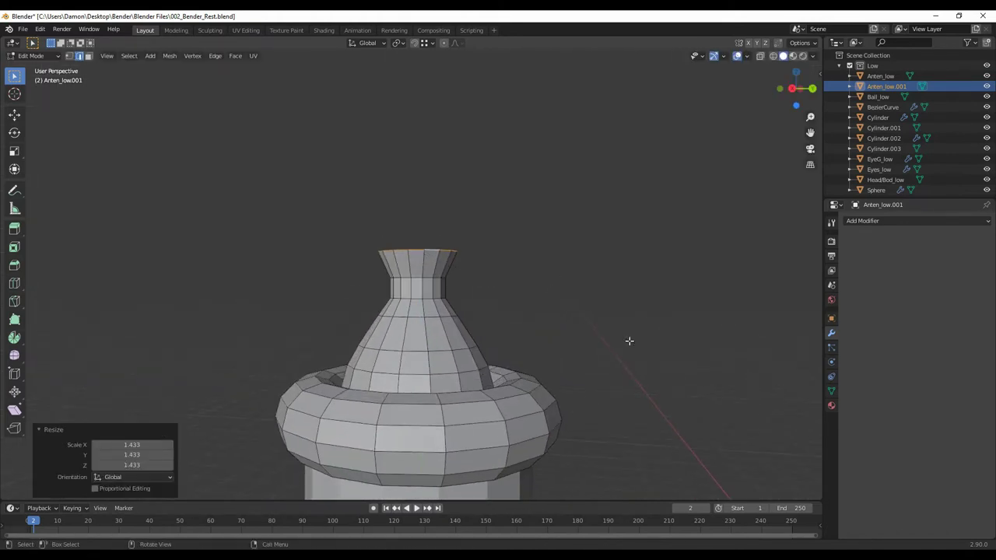
key("s")
left_click(554, 313)
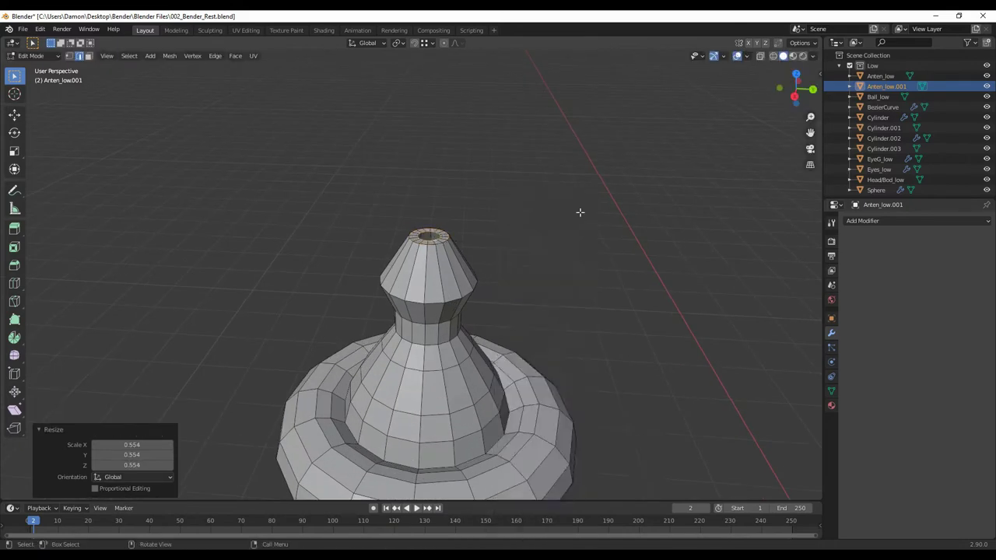
key("KP_3")
key("g")
key("z")
left_click(558, 275)
Round the teat into a bulb and fill the open top with a cap face.
right_click(569, 314)
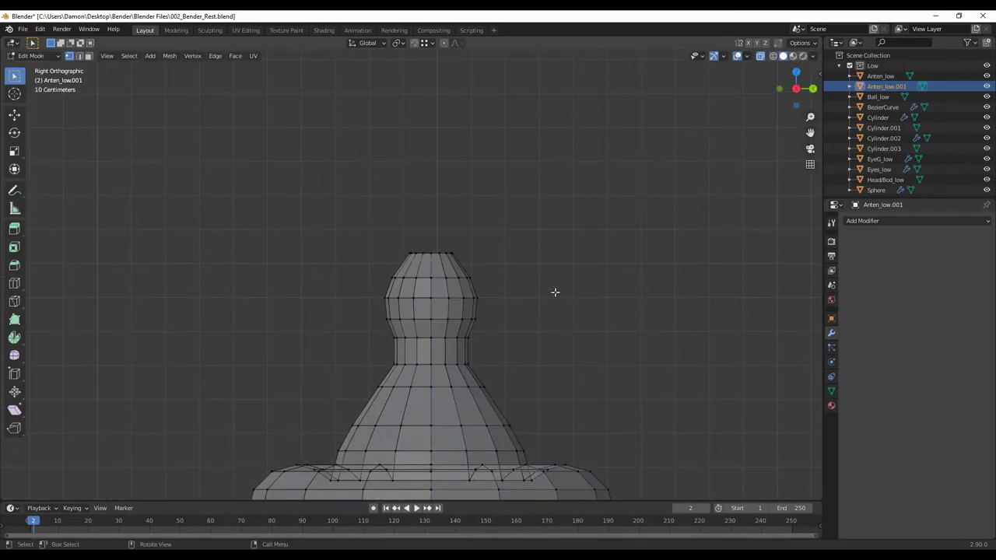
middle_click_drag(555, 291, 552, 319)
key("KP_3")
scroll(293, 270, "up", 2)
left_click(617, 393)
middle_click_drag(617, 393, 584, 335)
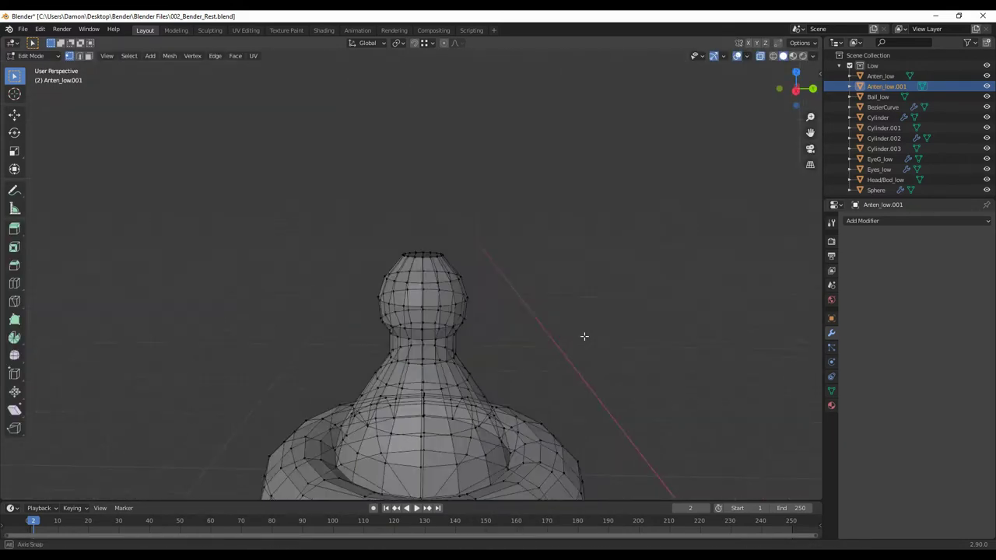
key("KP_3")
middle_click_drag(584, 278, 491, 367)
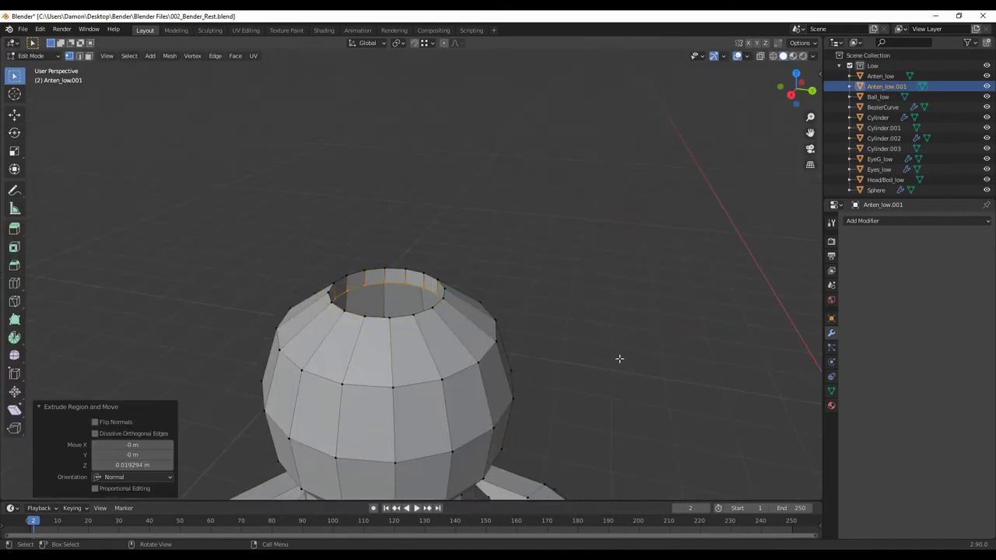
key("f")
middle_click_drag(539, 311, 587, 276)
Scale the bottle and teat together to 0.396 and move them beside Bender.
key("ctrl+z")
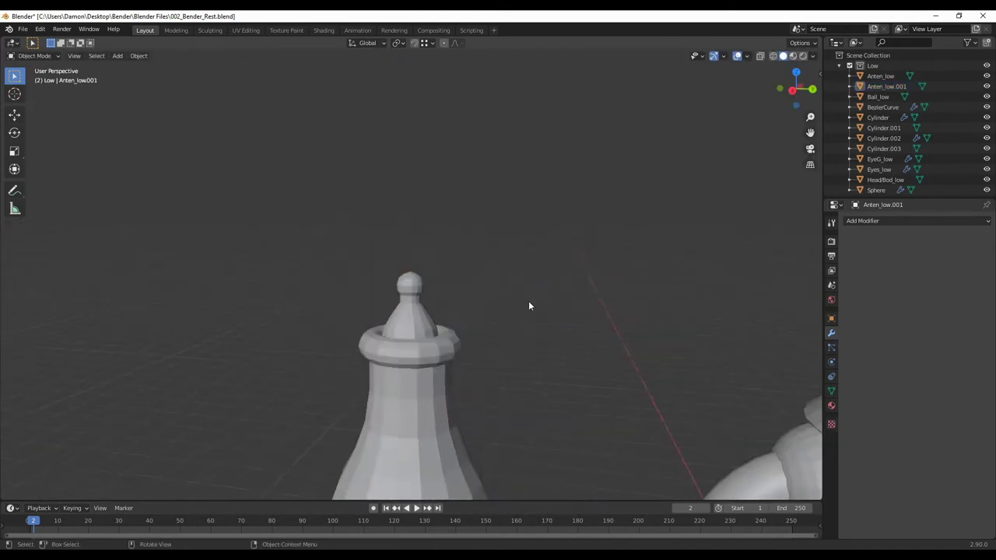
key("ctrl+shift+z")
scroll(545, 292, "down", 8)
scroll(443, 249, "up", 8)
mouse_move(414, 204)
middle_mouse_down("alt")
mouse_move(429, 305)
mouse_move(449, 272)
middle_mouse_up("alt")
key("Tab")
scroll(470, 268, "down", 4)
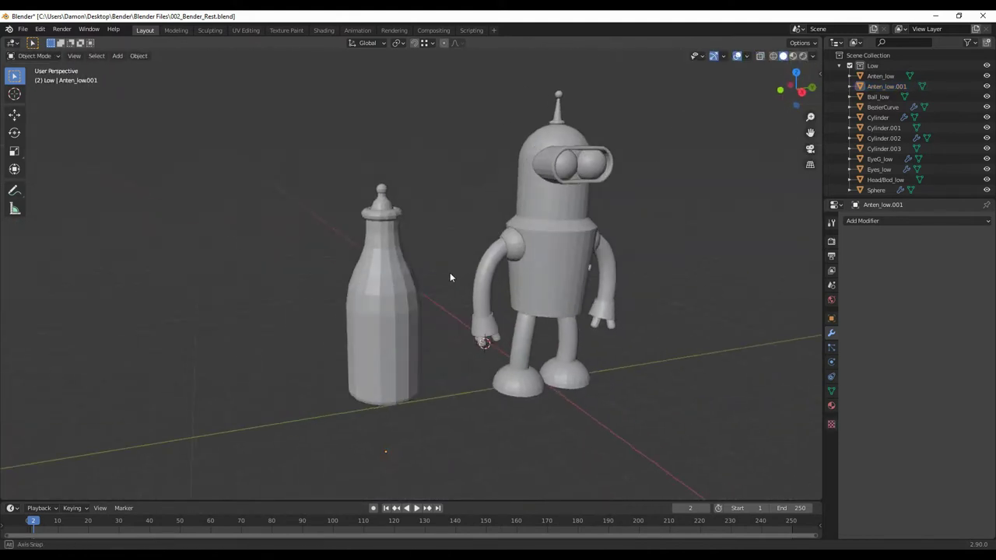
scroll(430, 393, "down", 2)
key("Tab")
key("Tab")
left_click(373, 379)
middle_click_drag(372, 379, 394, 369)
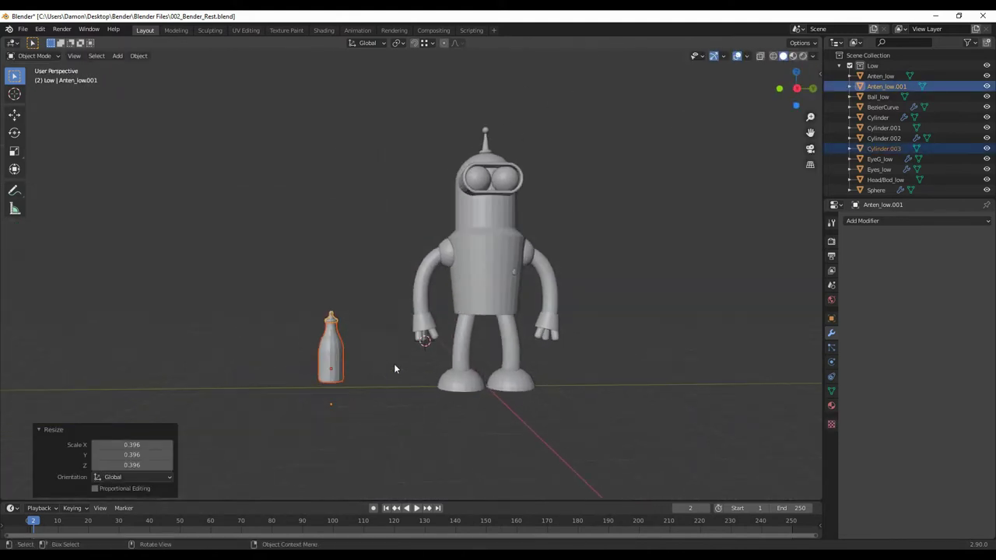
left_click(670, 364)
mouse_move(669, 363)
middle_mouse_down()
mouse_move(563, 373)
mouse_move(531, 338)
middle_mouse_up()
Select the teat's collar ring and shrink it slightly.
key("Tab")
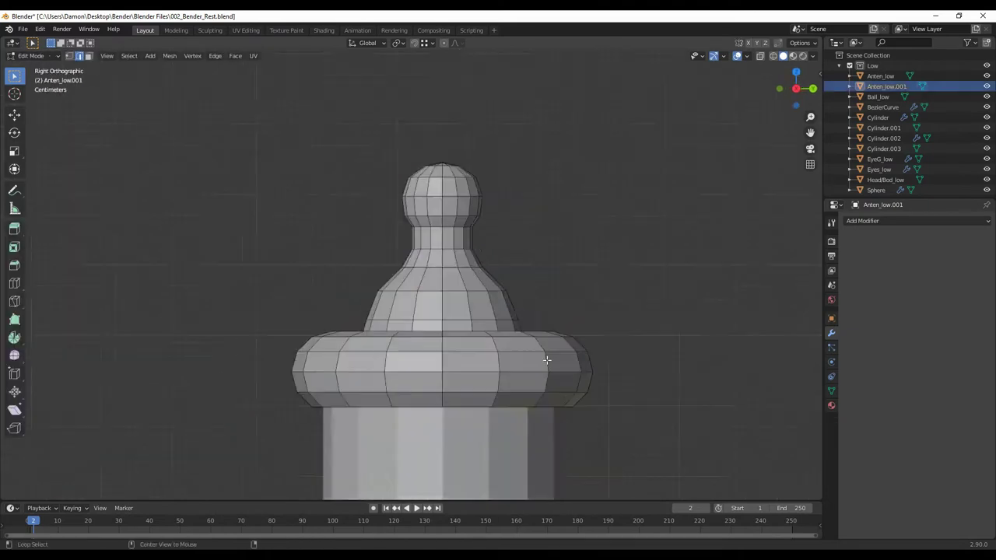
left_click_drag(665, 416, 142, 278)
key("s")
key("Escape")
key("Tab")
key("Tab")
mouse_move(614, 338)
middle_mouse_down()
mouse_move(504, 329)
mouse_move(505, 319)
middle_mouse_up()
key("s")
left_click(563, 348)
key("Tab")
scroll(458, 302, "down", 5)
scroll(512, 334, "down", 5)
key("Tab")
Add a new edge loop around the bottle neck with Ctrl+R.
key("KP_Decimal")
key("KP_3")
key("ctrl+r")
left_click(417, 246)
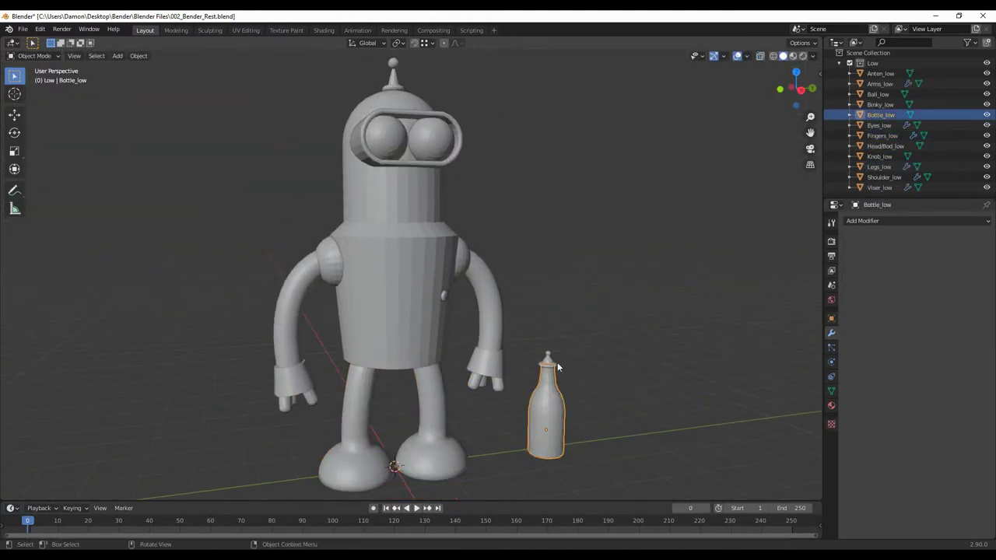
Add a Bevel modifier to the selected high-poly part.
right_click(500, 137)
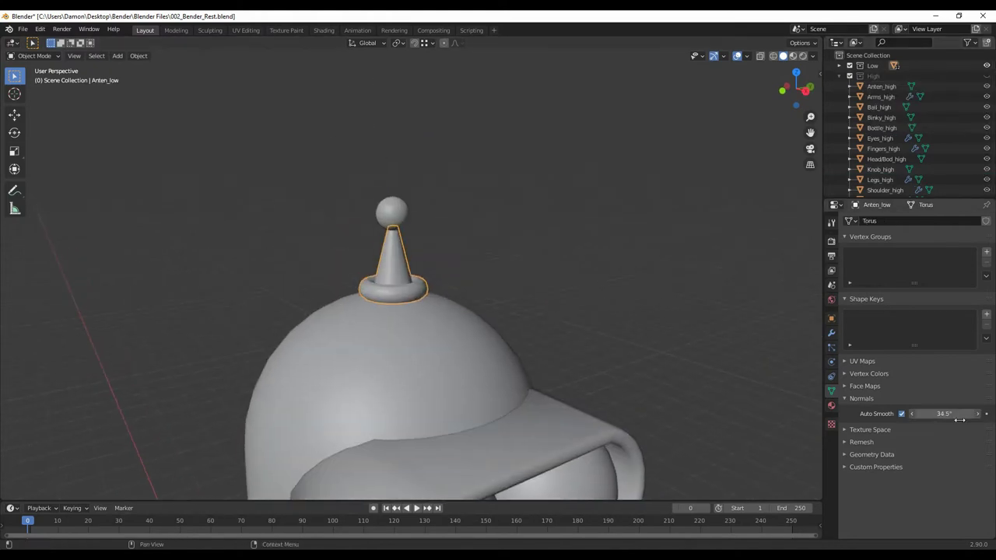
left_click(903, 221)
left_click(778, 255)
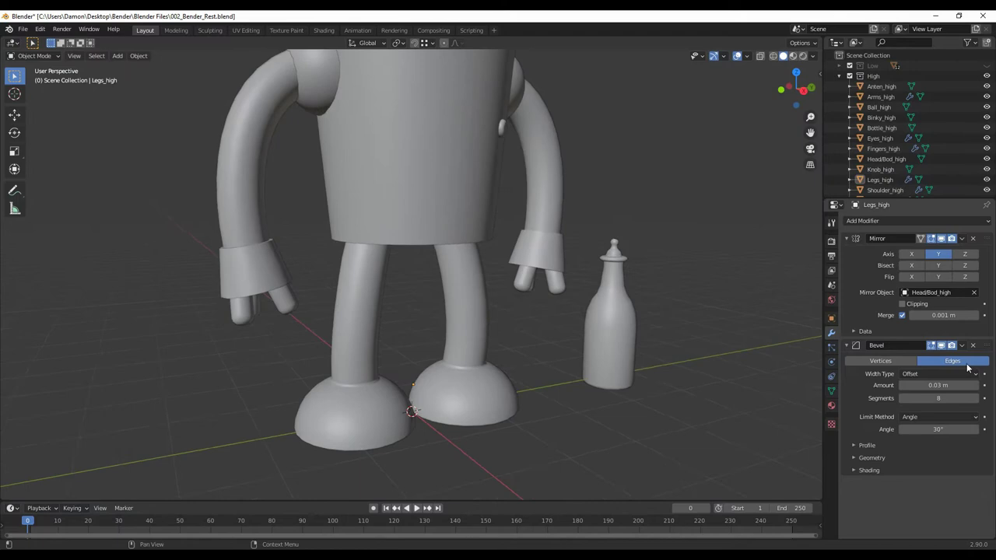
Give Bottle_high a Bevel modifier: 0.03 m, 8 segments, limited by 30° angle.
left_click(521, 399)
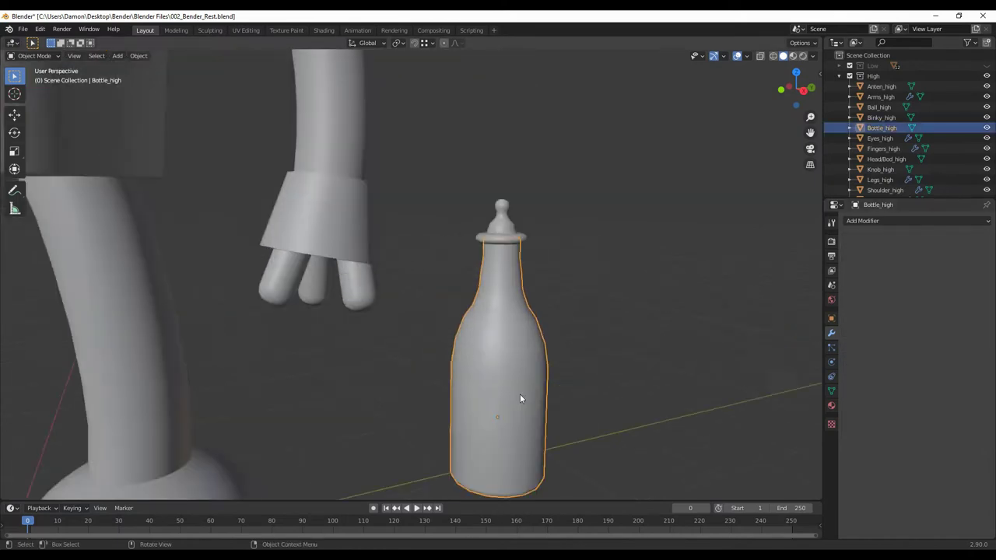
left_click(903, 221)
left_click(693, 286)
left_click(831, 390)
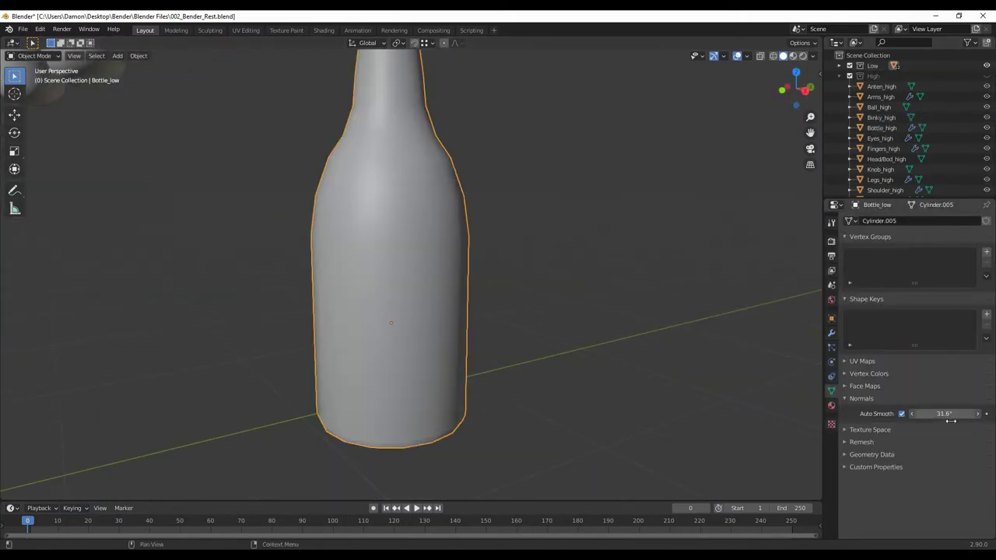
scroll(458, 328, "down", 3)
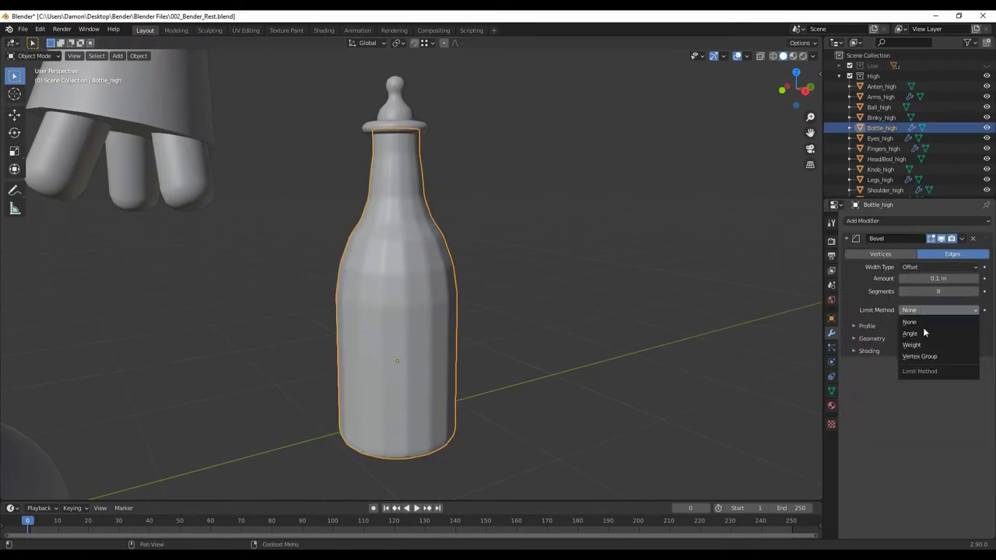
left_click(912, 333)
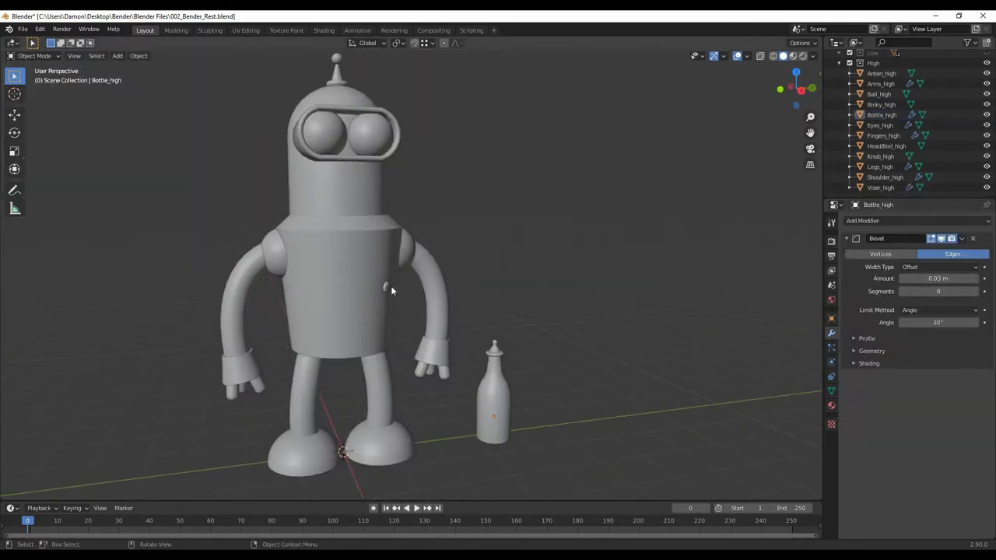
Copy the bottle's Bevel modifier to the selected high-poly parts via Object > Link/Transfer Data > Copy Modifiers.
left_click(138, 55)
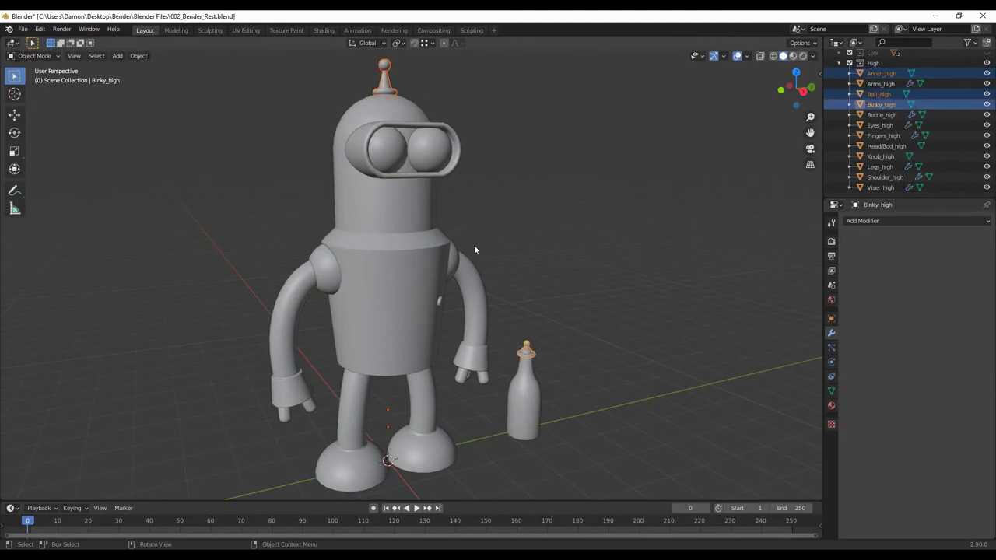
left_click(138, 56)
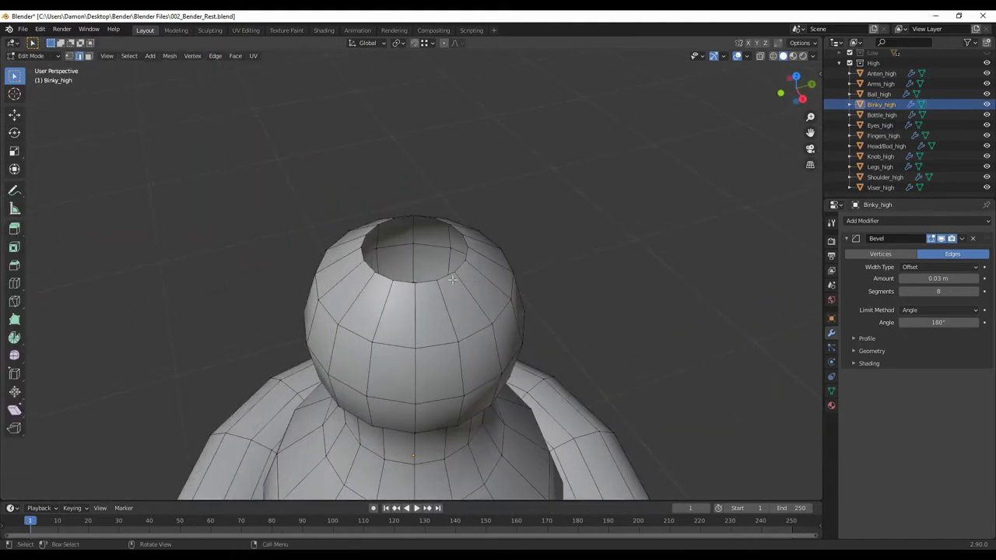
left_click(233, 56)
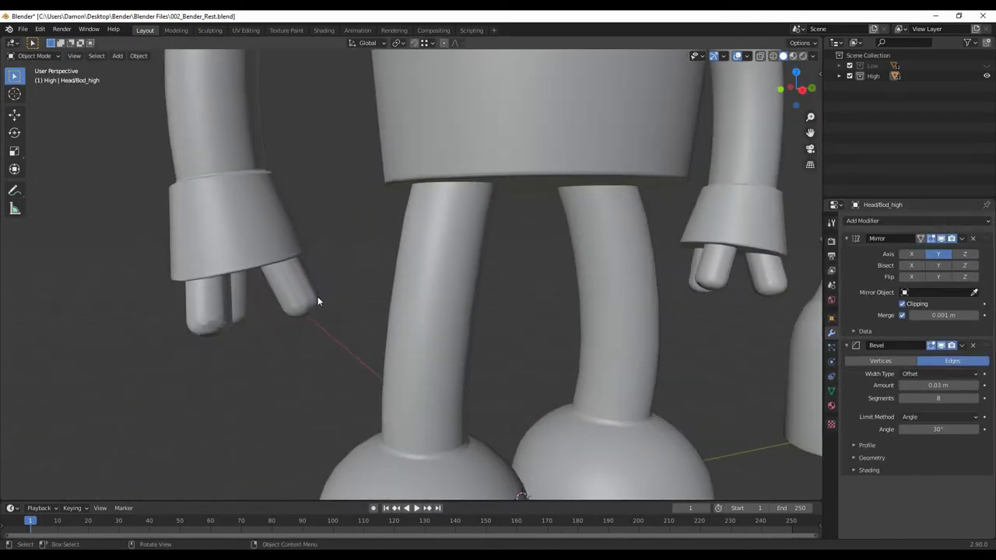
Rework the isolated finger-tip meshes of Bender's hands.
middle_click_drag(316, 295, 4, 443, "shift")
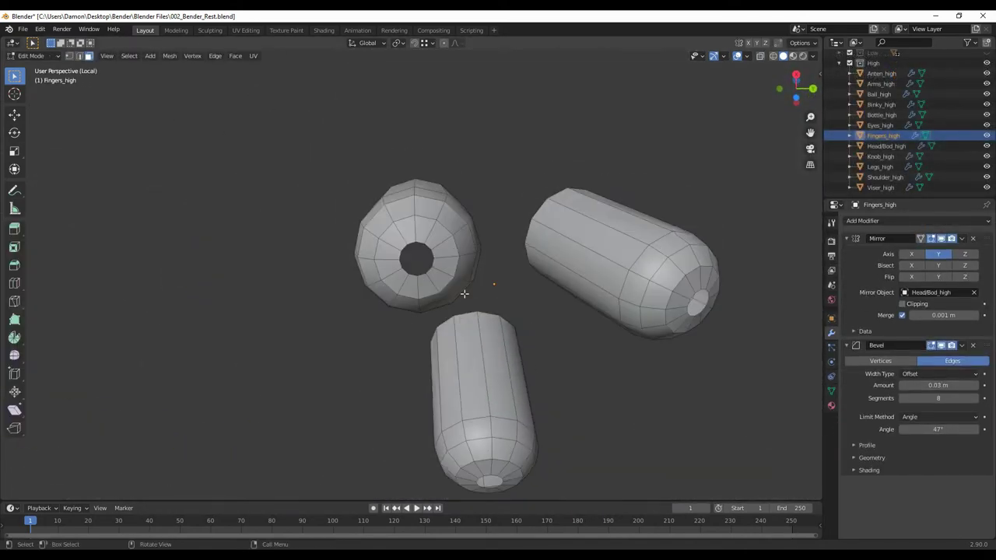
mouse_move(463, 291)
middle_mouse_down()
mouse_move(527, 277)
mouse_move(596, 340)
middle_mouse_up()
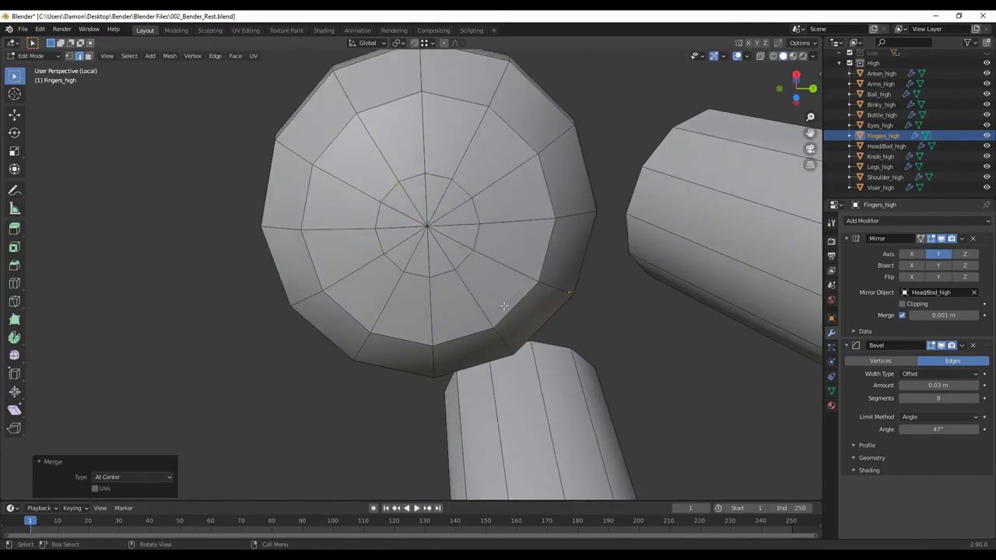
key("Tab")
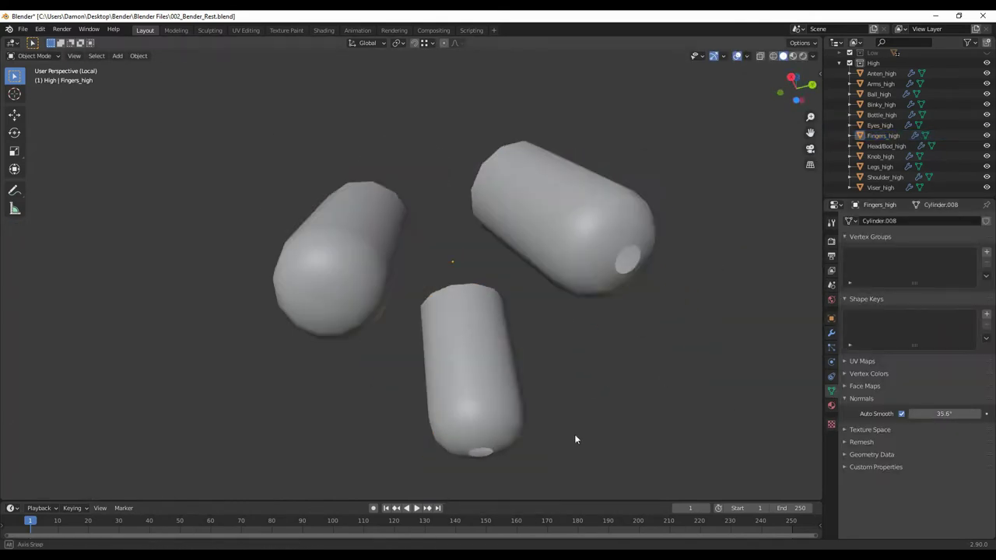
middle_click_drag(534, 268, 572, 324)
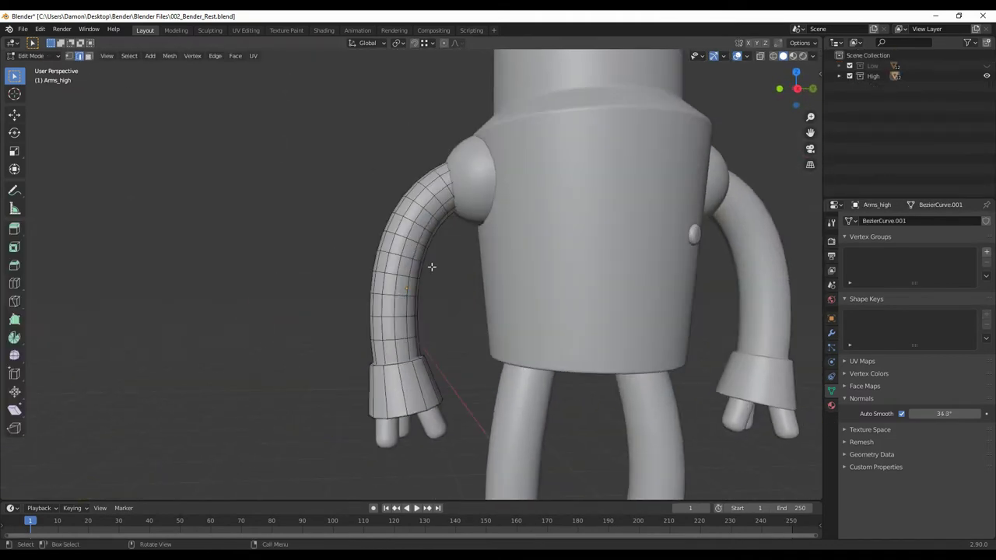
Bevel edge loops on the arms and legs into grooves, then zoom into the robot.
scroll(476, 343, "up", 4)
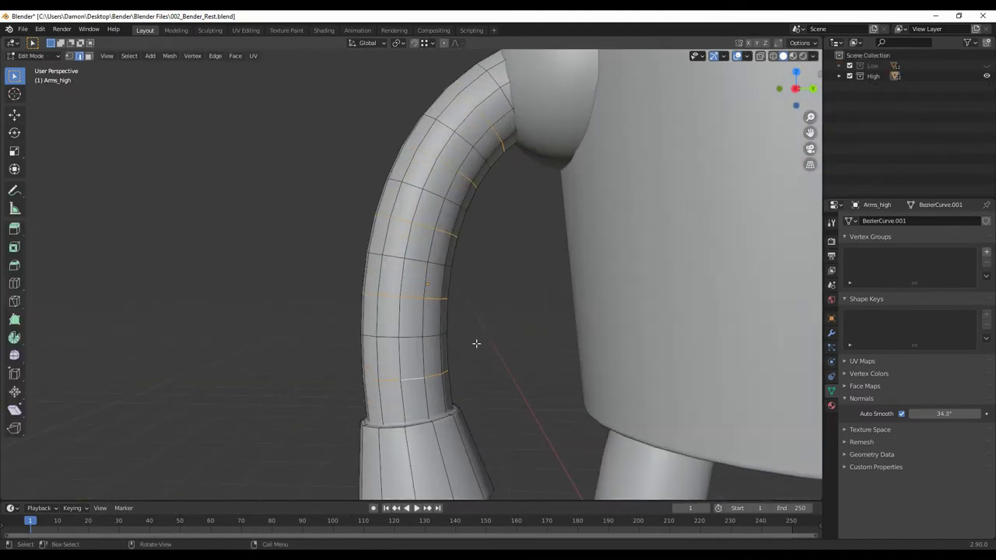
left_click(505, 286)
key("ctrl+z")
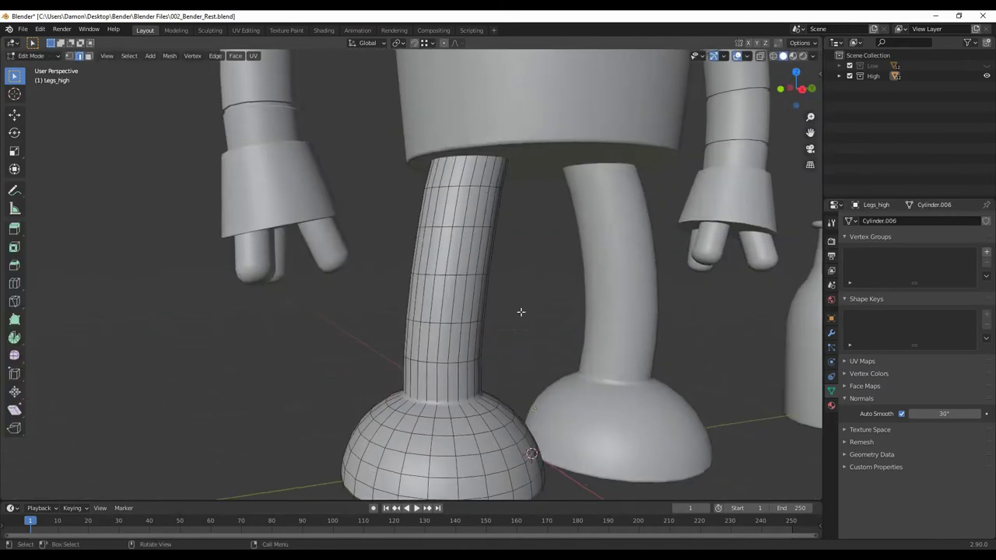
left_click(576, 381)
key("alt+s")
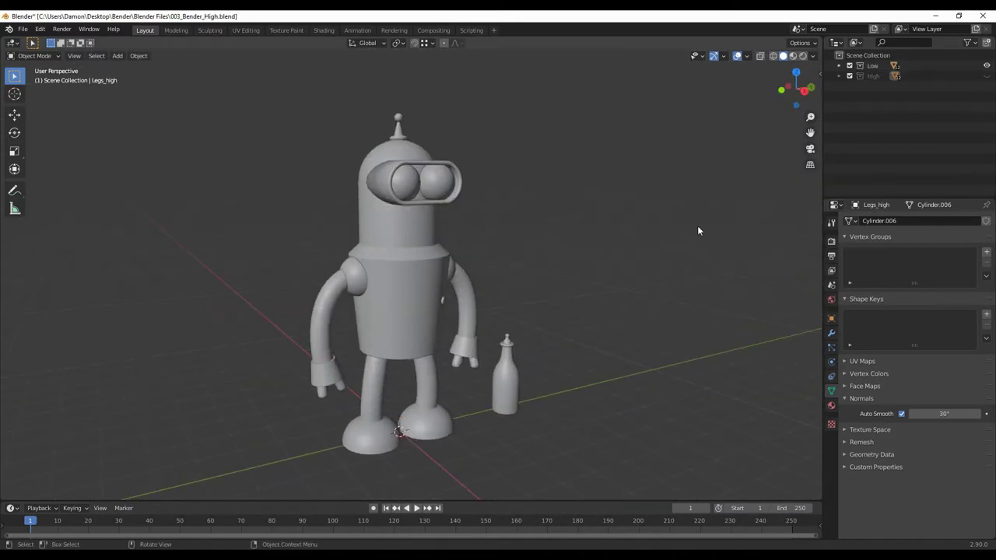
key("shift+b")
left_click_drag(278, 91, 610, 483)
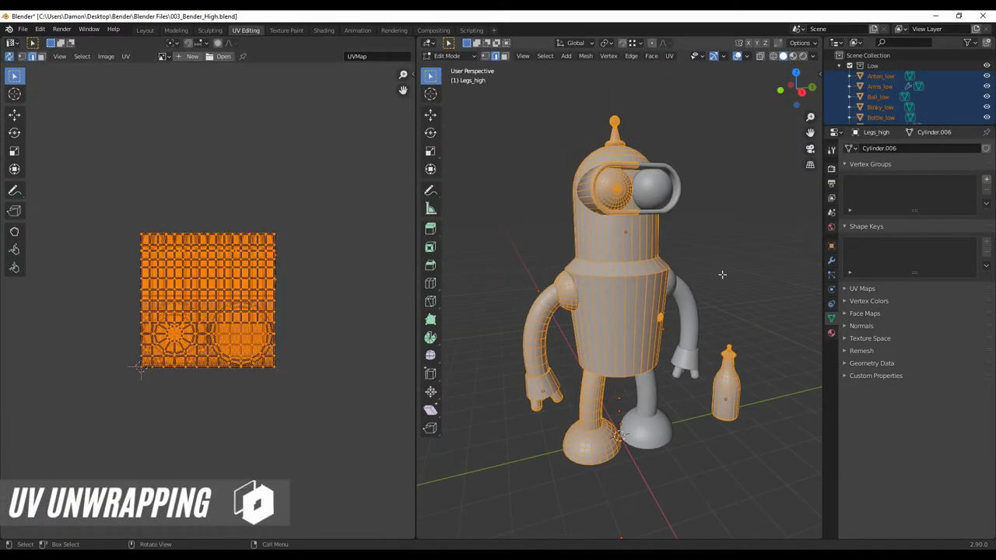
Select the low-poly bottle's bottom face and view the bottle upright from the side.
left_click(689, 346)
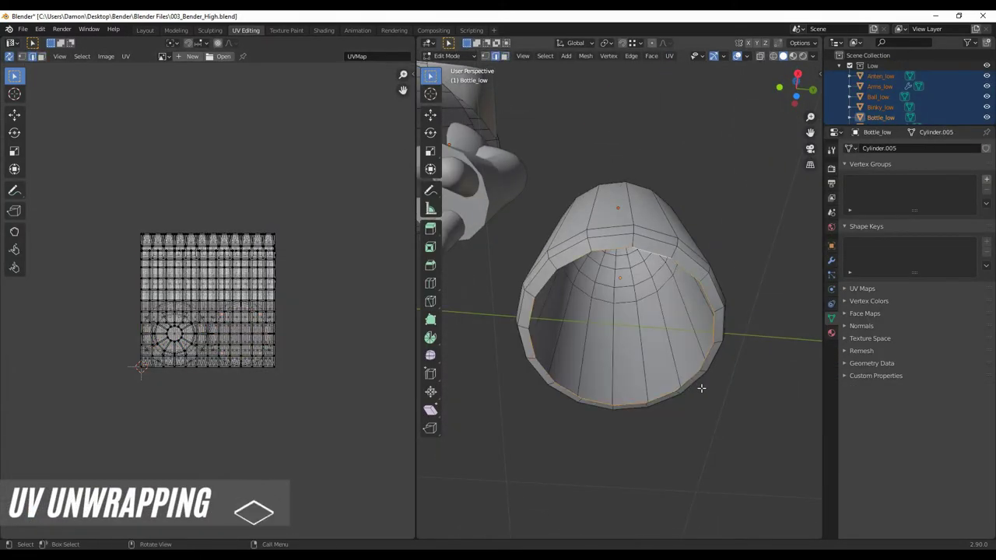
middle_click_drag(584, 393, 655, 435)
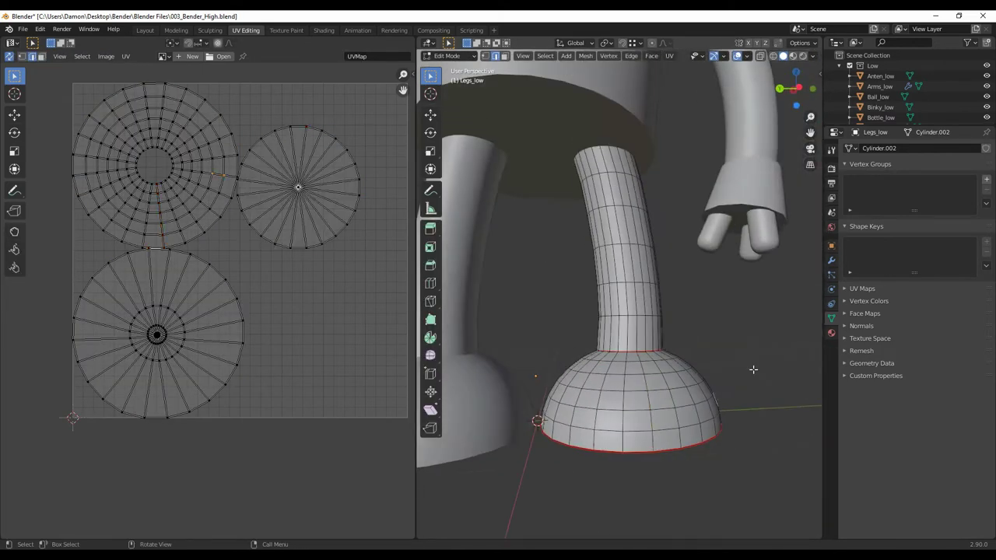
Mark the dome's top ring as a seam and inspect the body from below.
left_click(729, 377)
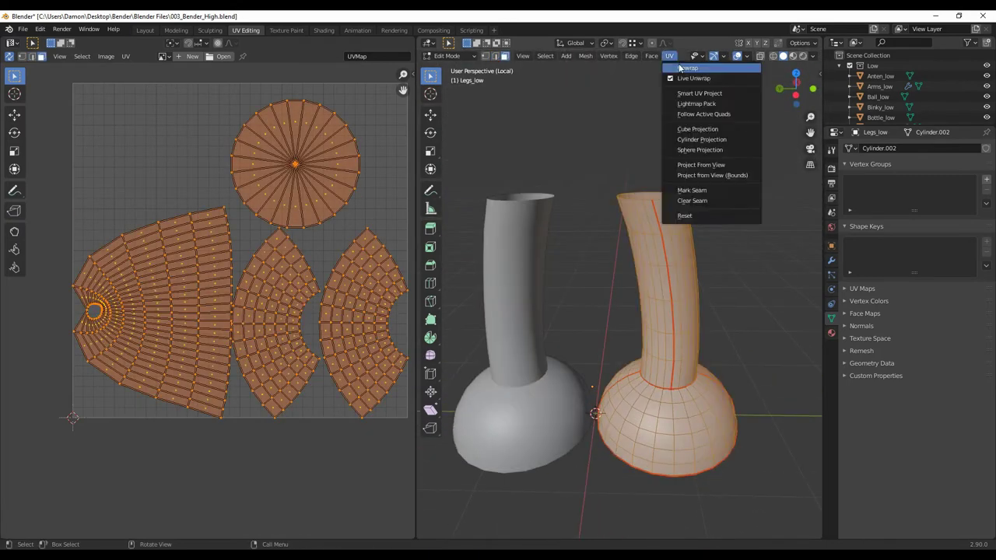
middle_click_drag(658, 196, 705, 186)
scroll(893, 104, "down", 3)
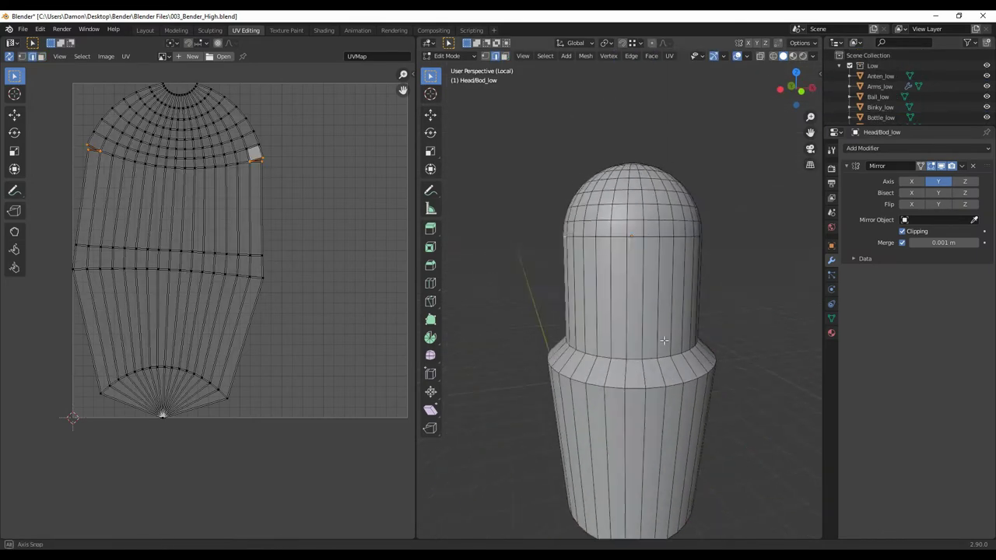
middle_click_drag(765, 336, 661, 357)
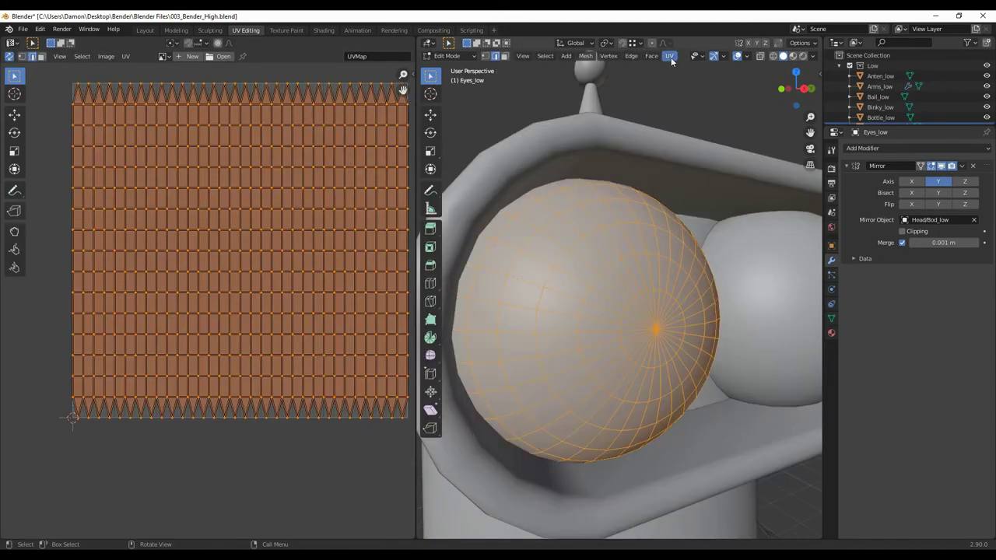
Isolate the eye sphere and delete unneeded parts of its mesh.
key("KP_Divide")
key("alt+a")
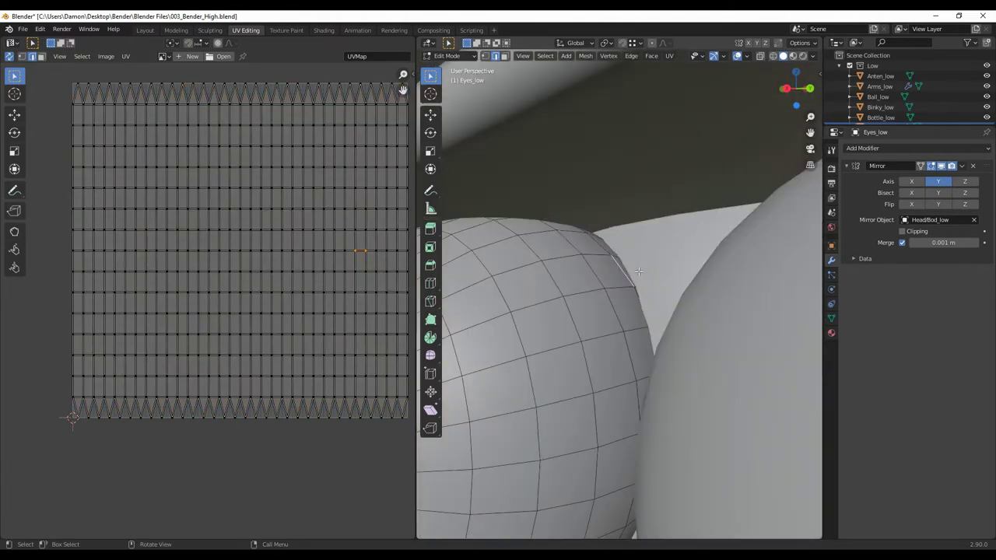
middle_click_drag(592, 342, 735, 353)
key("x")
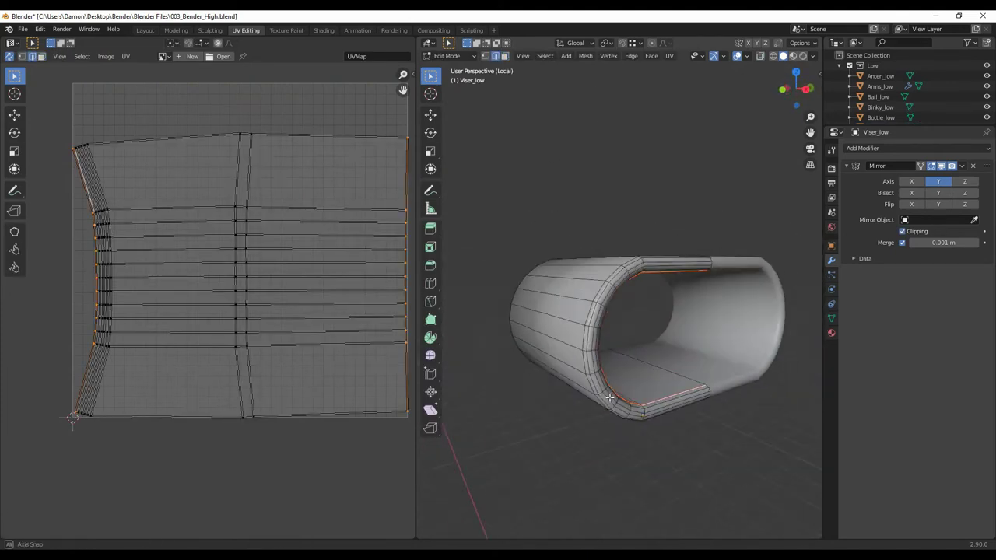
key("x")
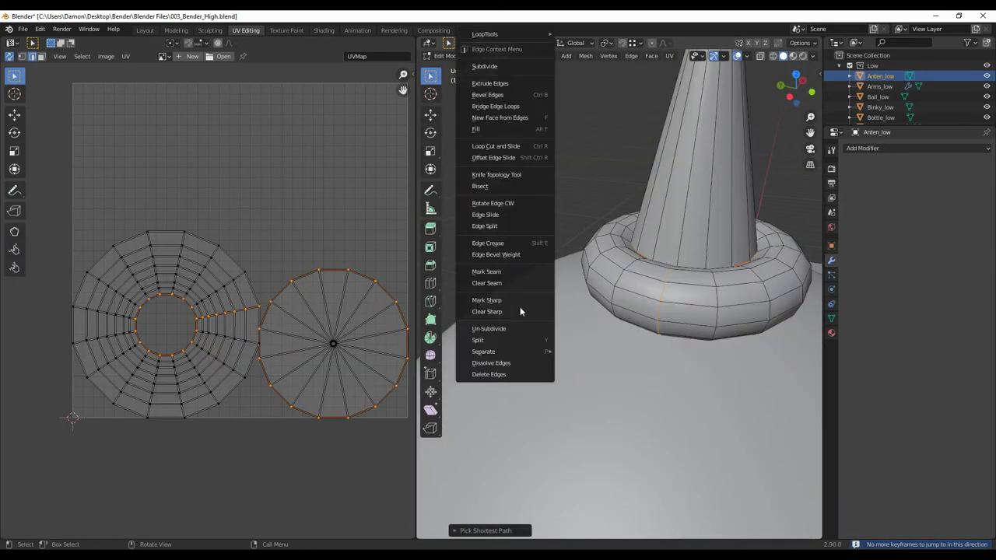
Unwrap the isolated ball along a vertical edge-loop seam, then return to the full robot.
key("KP_Divide")
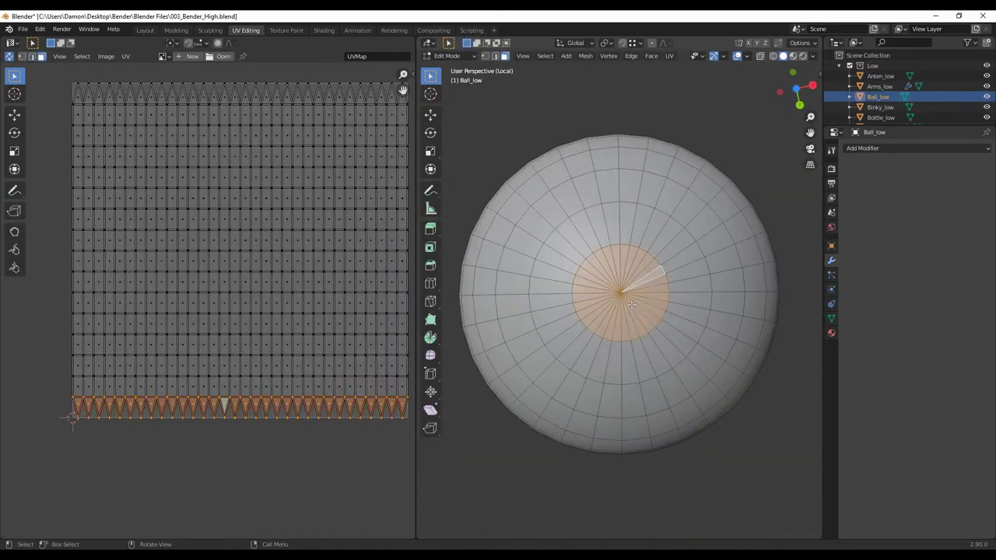
key("alt+a")
left_click(622, 278, "alt")
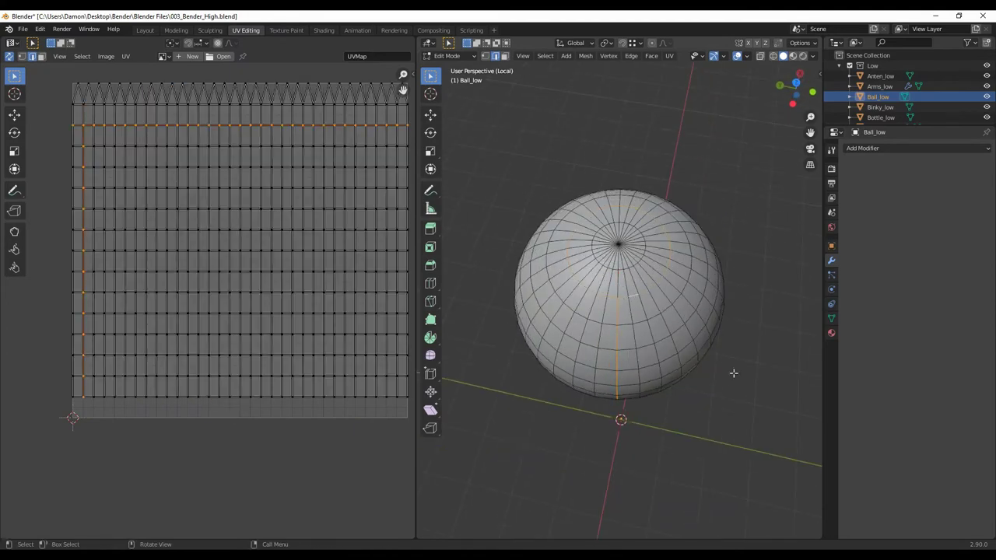
key("u")
key("KP_Divide")
Select all the robot's geometry, pack its UV islands into the square, then deselect.
key("a")
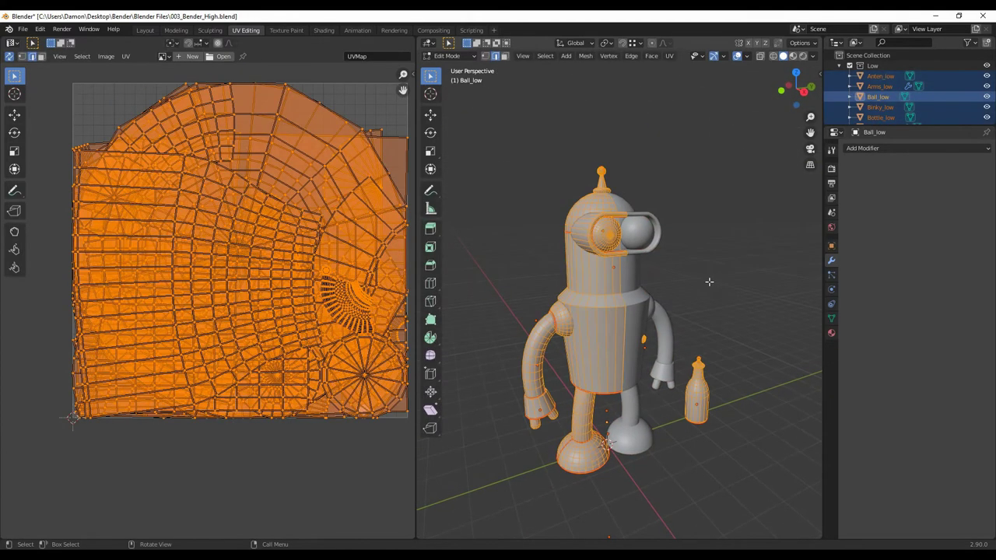
key("u")
key("alt+a")
Isolate the hand, delete the finger end faces, and extrude and narrow the finger-hole rims.
key("KP_Divide")
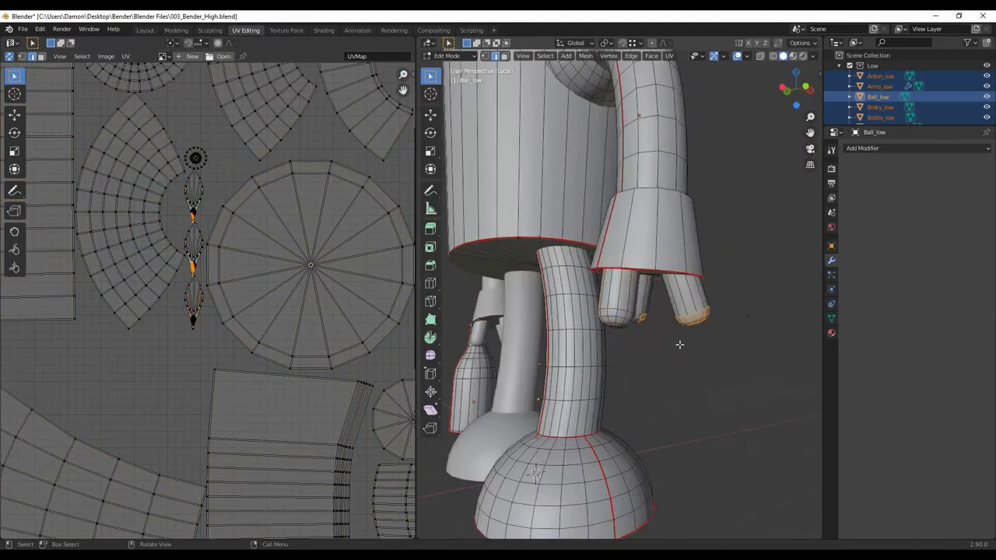
key("x")
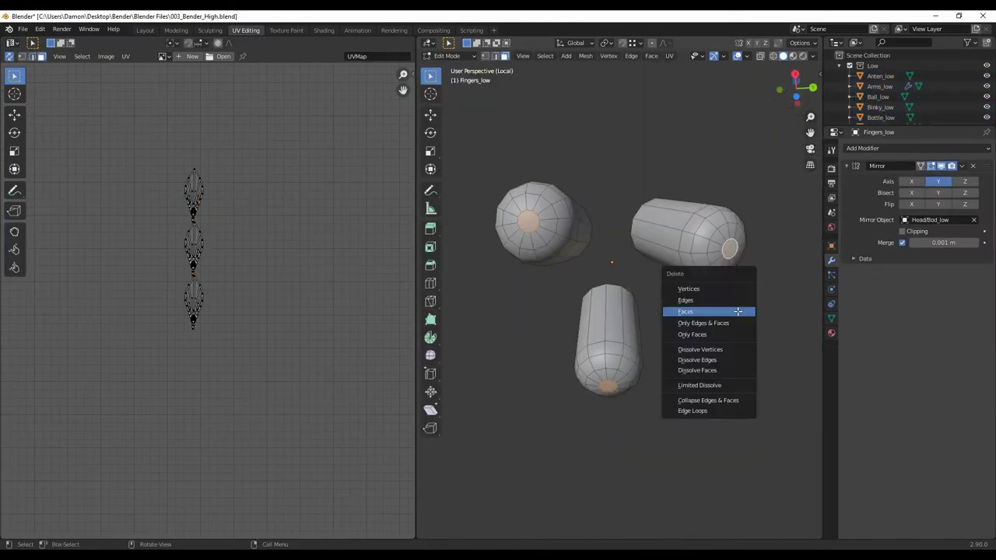
left_click(737, 311)
mouse_move(737, 311)
middle_mouse_down()
mouse_move(659, 267)
mouse_move(653, 287)
middle_mouse_up()
key("Escape")
scroll(631, 289, "up", 3)
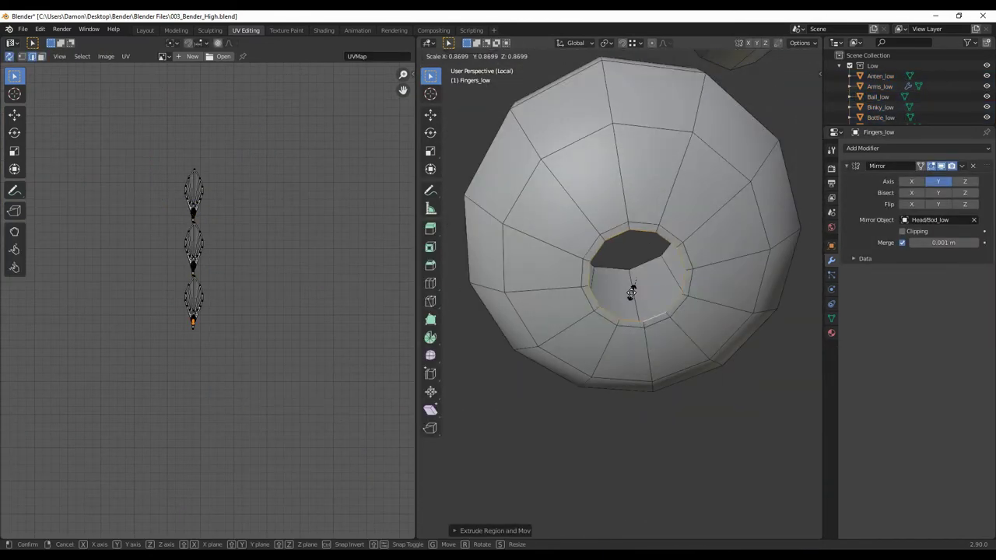
key("Tab")
key("Tab")
scroll(671, 342, "up", 2)
key("Tab")
scroll(671, 343, "down", 3)
key("Tab")
scroll(641, 331, "up", 3)
middle_click_drag(641, 332, 644, 340)
Return to the whole robot and re-unwrap all of its meshes.
key("a")
scroll(638, 405, "down", 3)
key("KP_Divide")
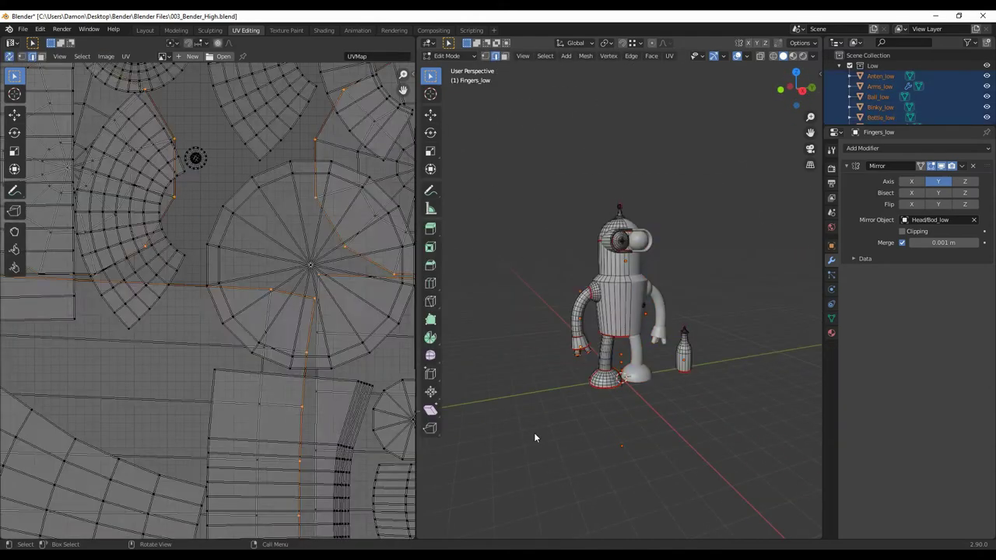
key("u")
key("Escape")
scroll(155, 366, "up", 4)
scroll(155, 366, "down", 4)
scroll(207, 295, "up", 3)
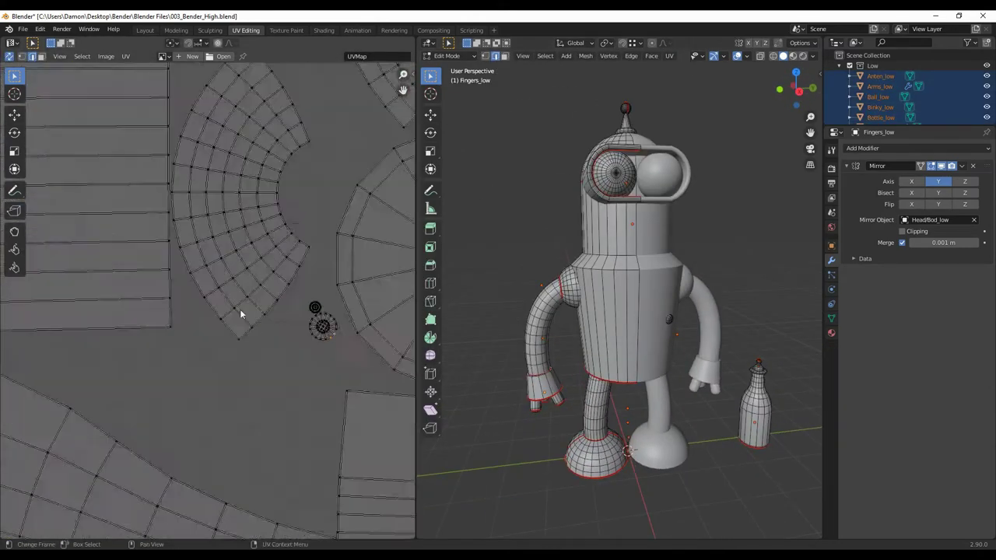
scroll(240, 311, "down", 3)
Select all the robot's UV islands in the UV editor, then select the fingers.
key("l")
scroll(267, 307, "up", 2)
scroll(249, 327, "down", 3)
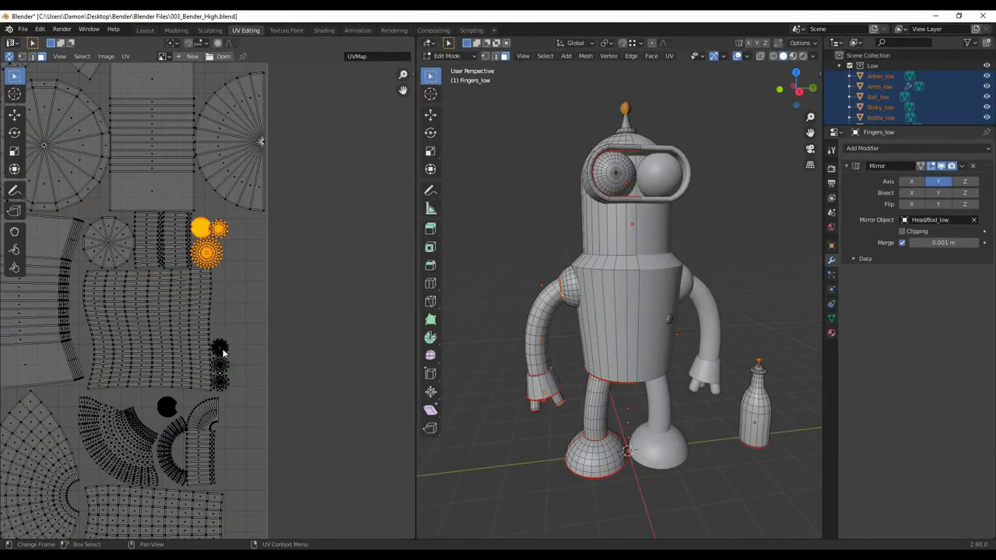
scroll(225, 350, "up", 2)
scroll(234, 343, "up", 2)
scroll(241, 342, "down", 4)
key("a")
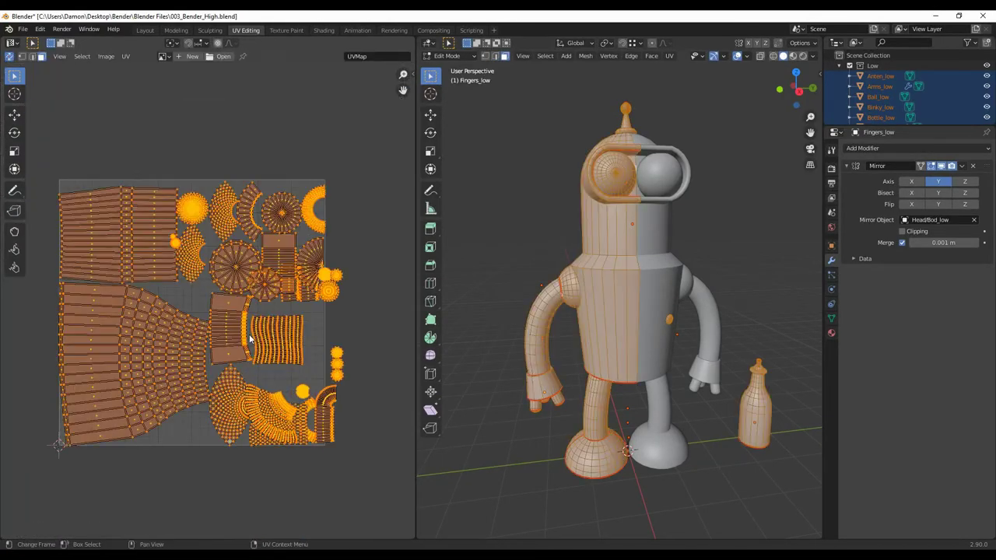
left_click(125, 56)
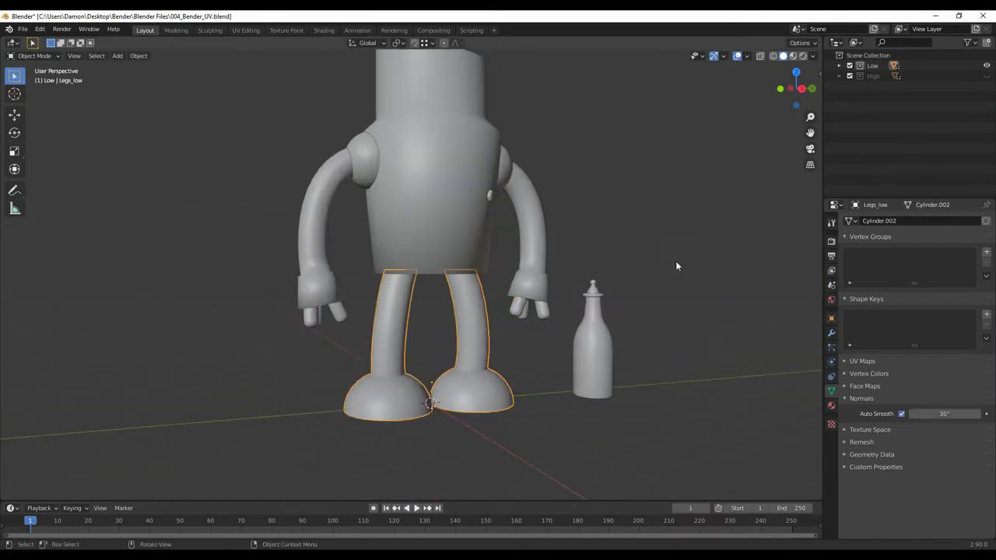
left_click(470, 369)
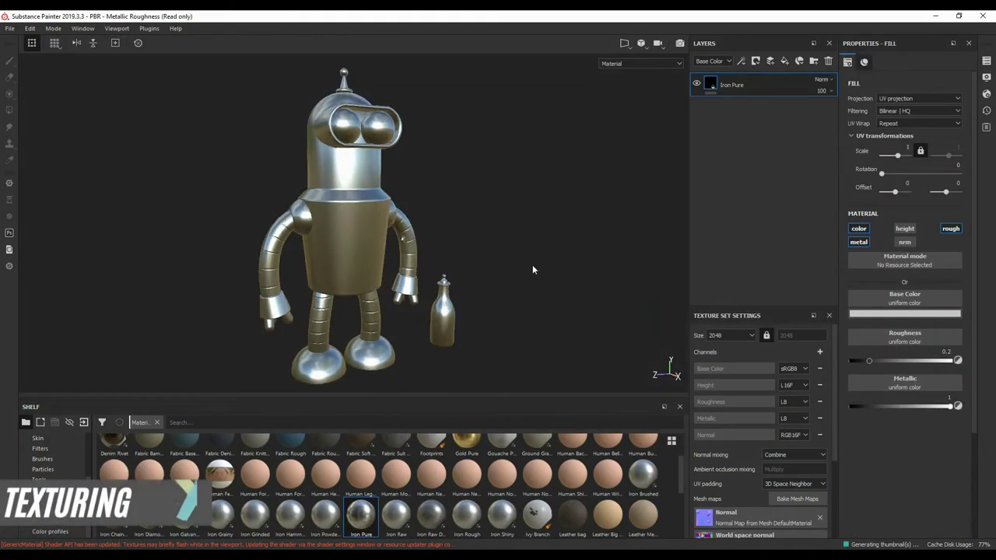
Tint Iron Pure pale blue with a black mask revealing head, torso and legs.
left_click_drag(475, 257, 508, 262, "alt")
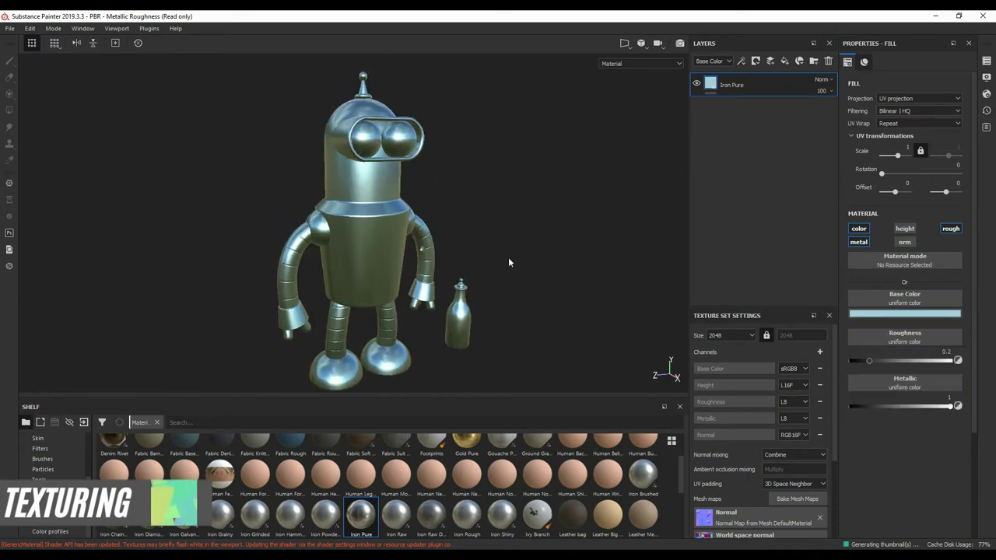
right_click(769, 87)
left_click(812, 122)
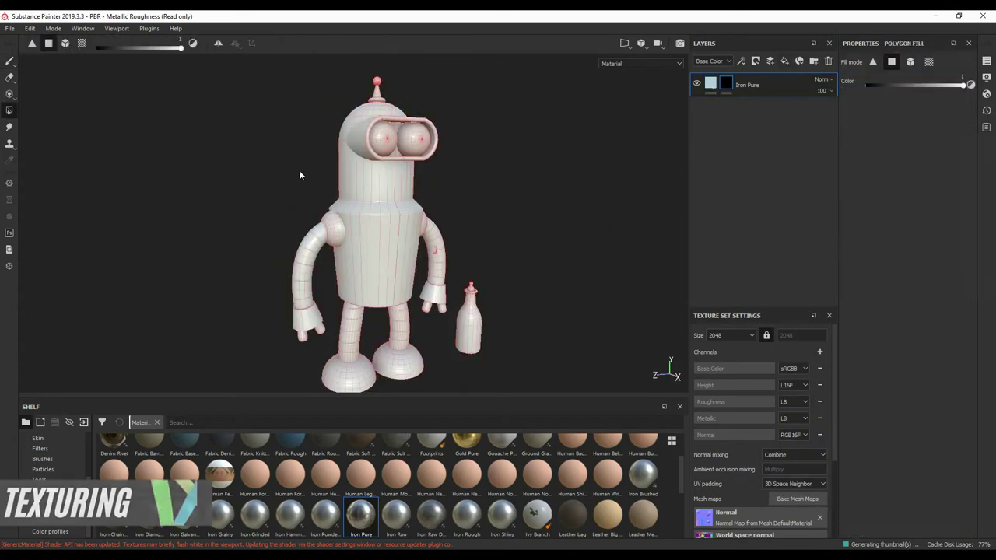
left_click_drag(547, 230, 460, 234, "alt")
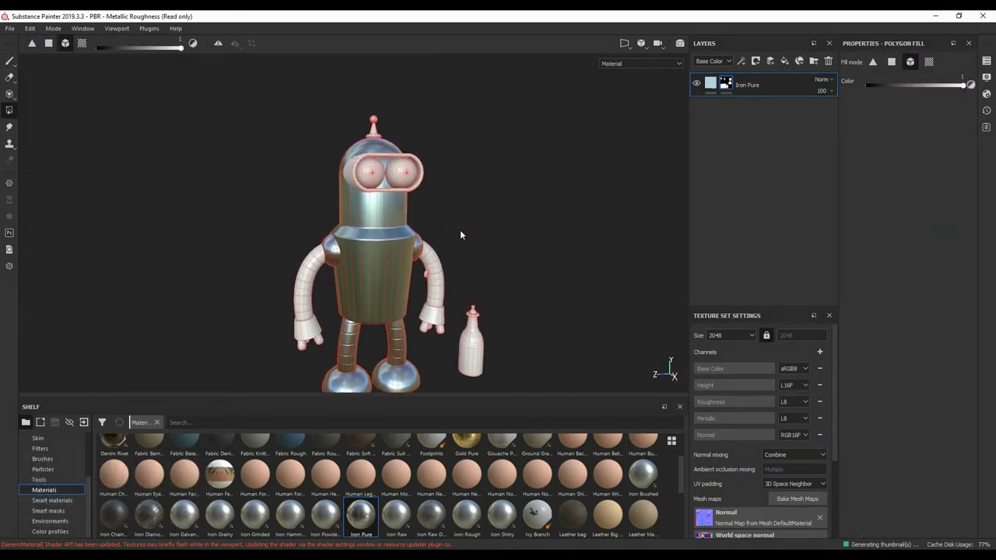
Reset the Dark layer's mask to black, polygon-fill its parts, then add Plastic PVC as Eyes.
left_click_drag(366, 173, 568, 205, "alt")
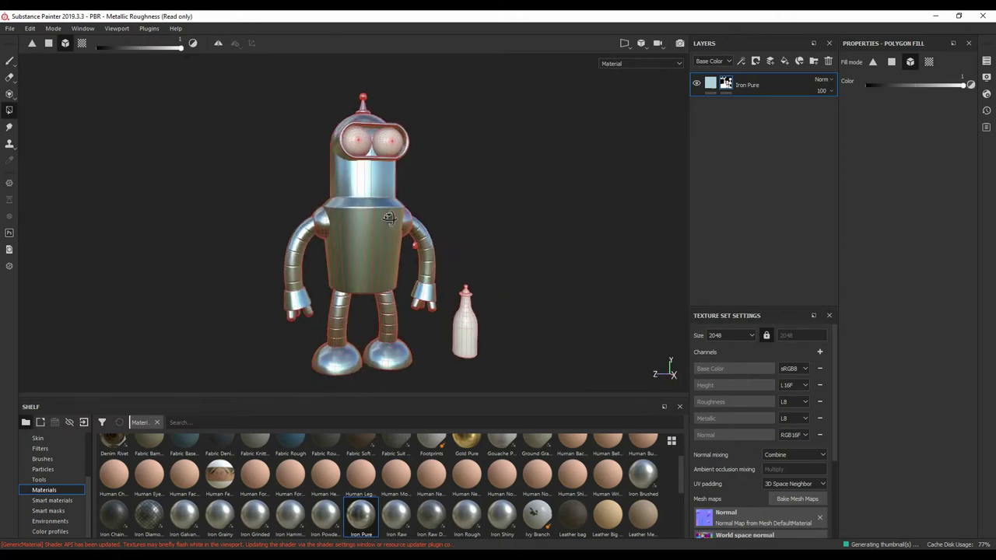
key("1")
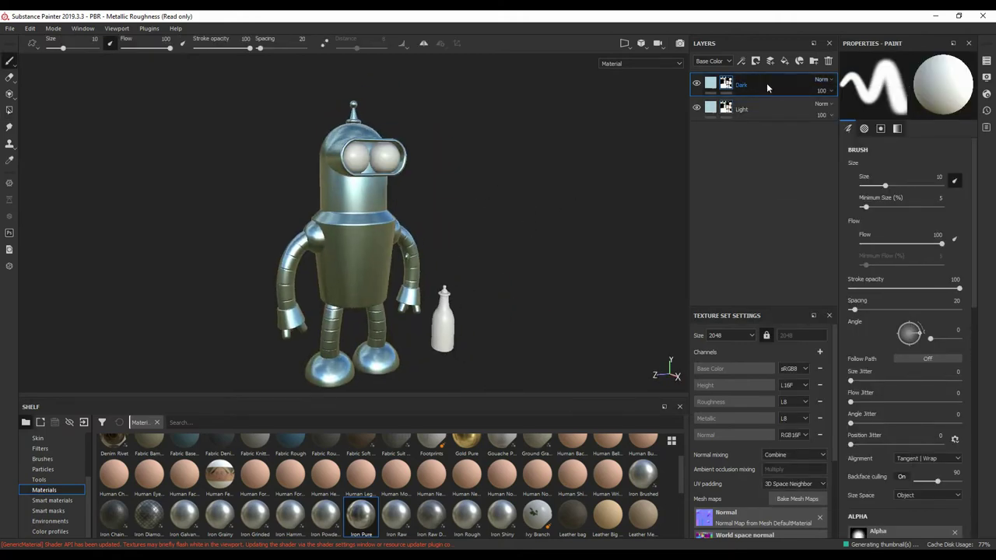
right_click(766, 83)
left_click(7, 113)
scroll(395, 242, "up", 5)
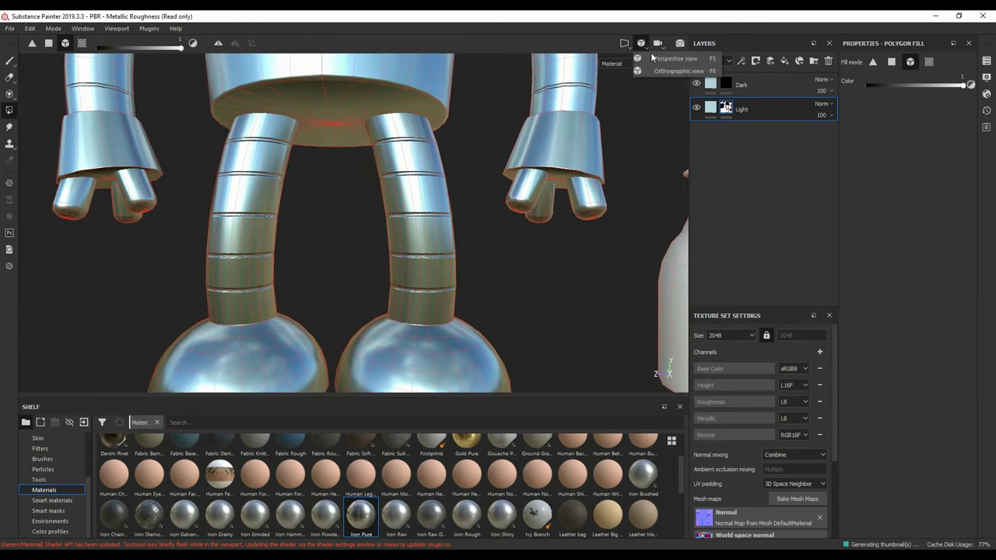
scroll(480, 236, "down", 3)
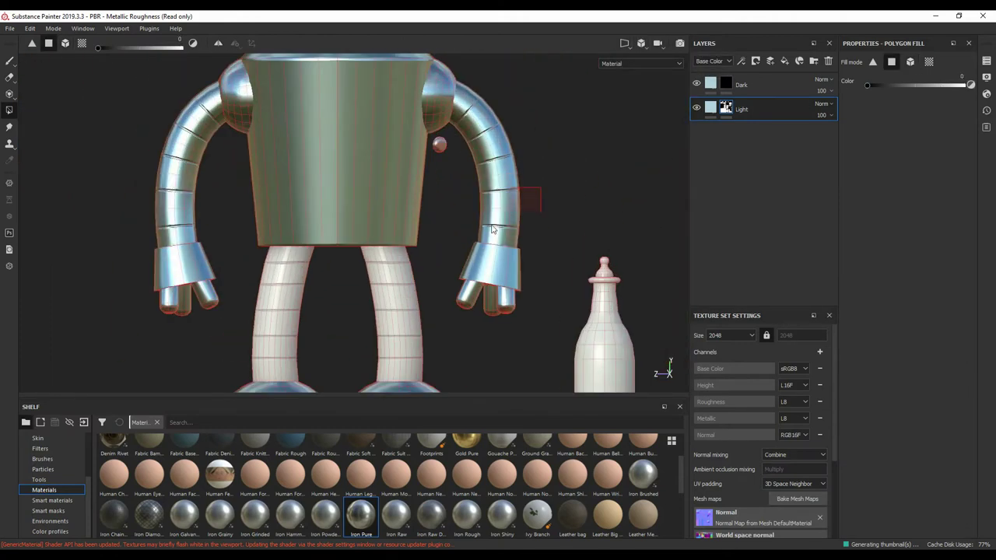
scroll(413, 153, "up", 6)
scroll(383, 231, "down", 3)
scroll(359, 168, "down", 2)
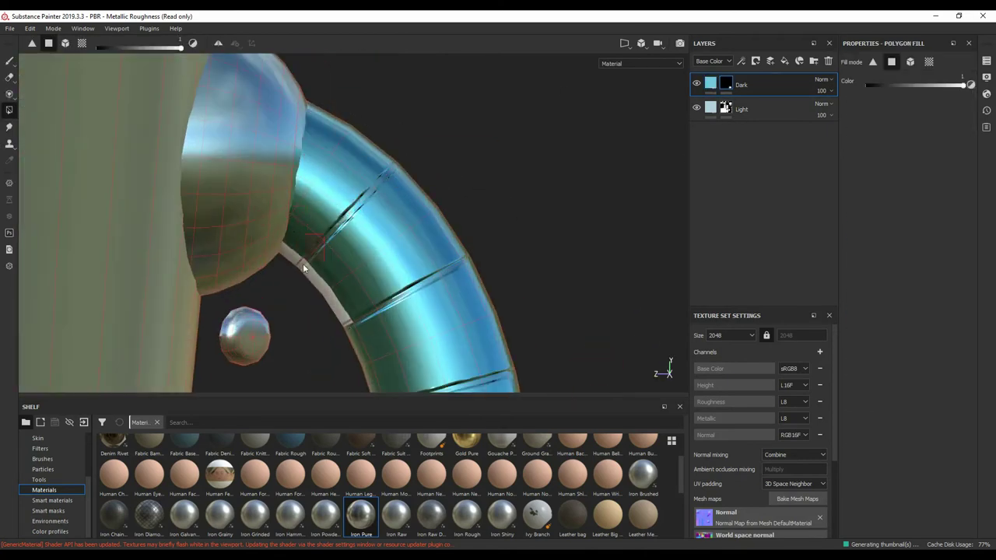
middle_click_drag(460, 329, 409, 306)
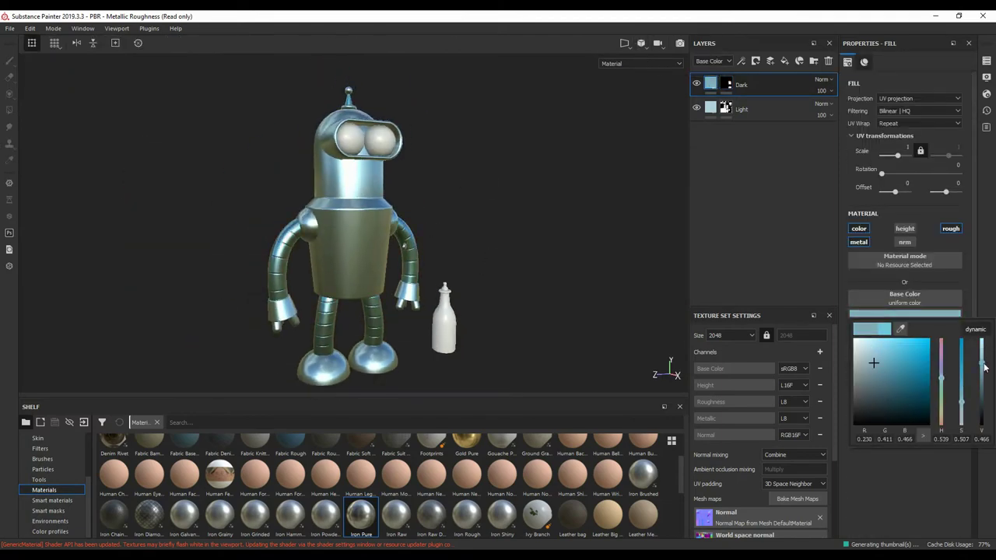
scroll(389, 483, "down", 3)
left_click_drag(149, 473, 739, 90)
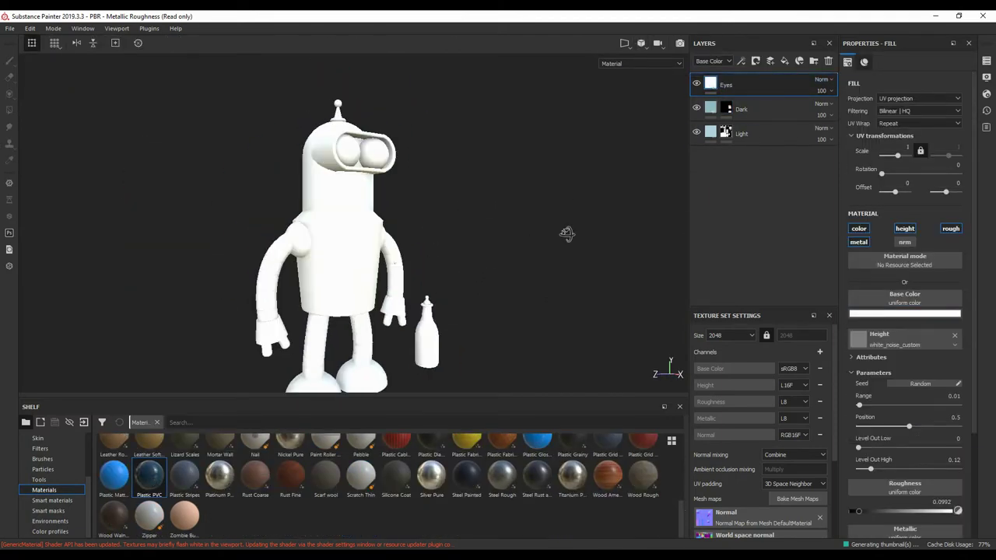
Hide the Eyes layer behind a black mask and duplicate it as Pup.
key("1")
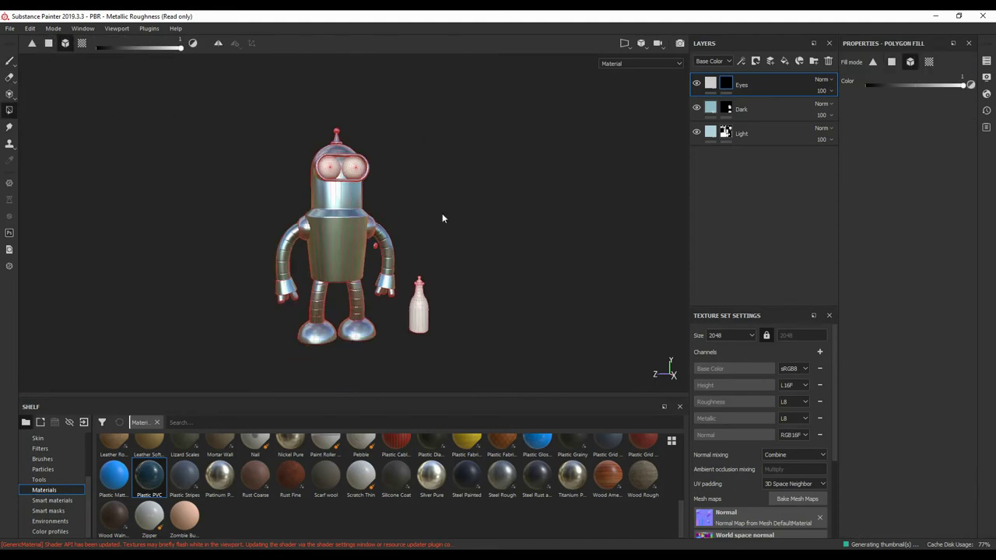
key("1")
scroll(467, 213, "up", 5)
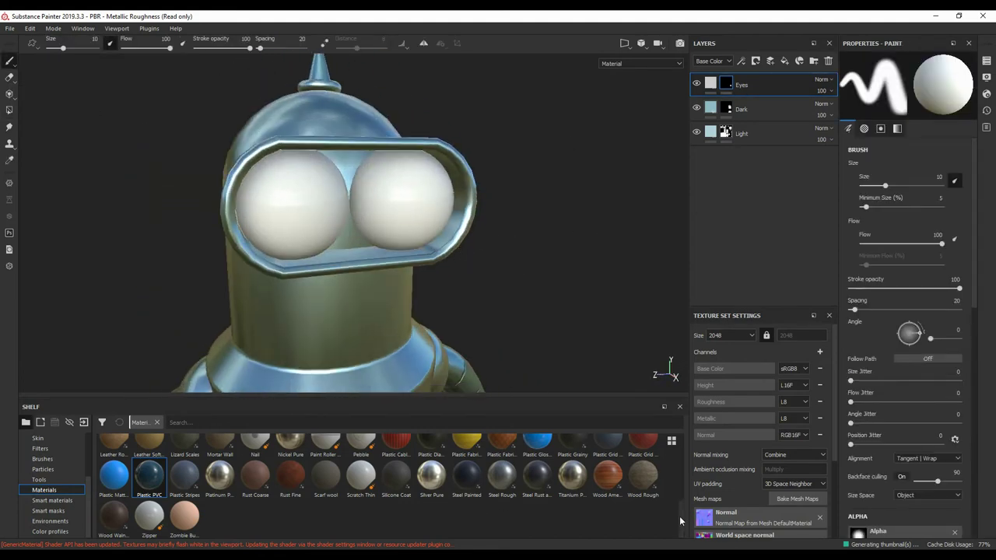
right_click(769, 86)
left_click(788, 180)
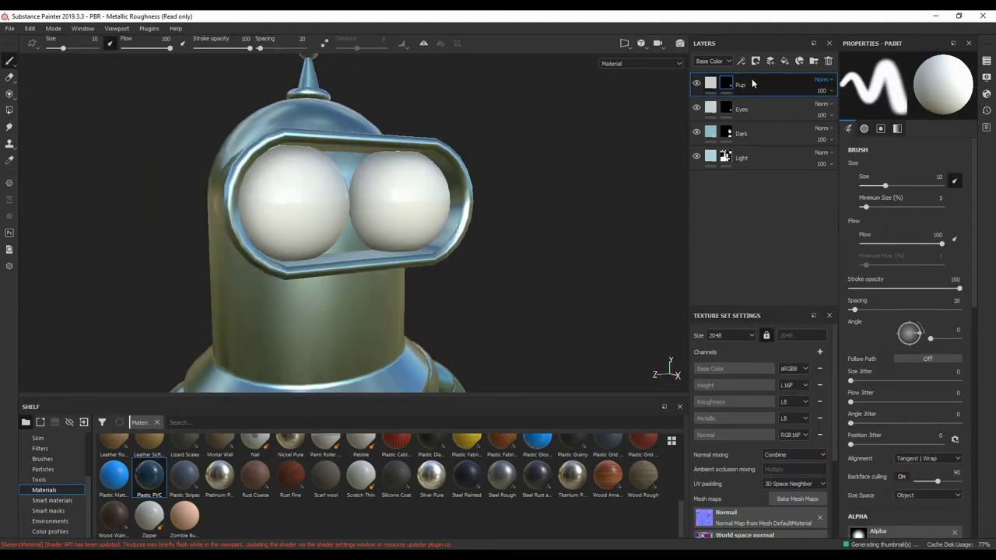
Give the Pup layer a dark base colour and stamp square pupils onto both eyes.
left_click_drag(498, 233, 424, 237, "alt")
scroll(58, 496, "up", 2)
left_click(41, 449)
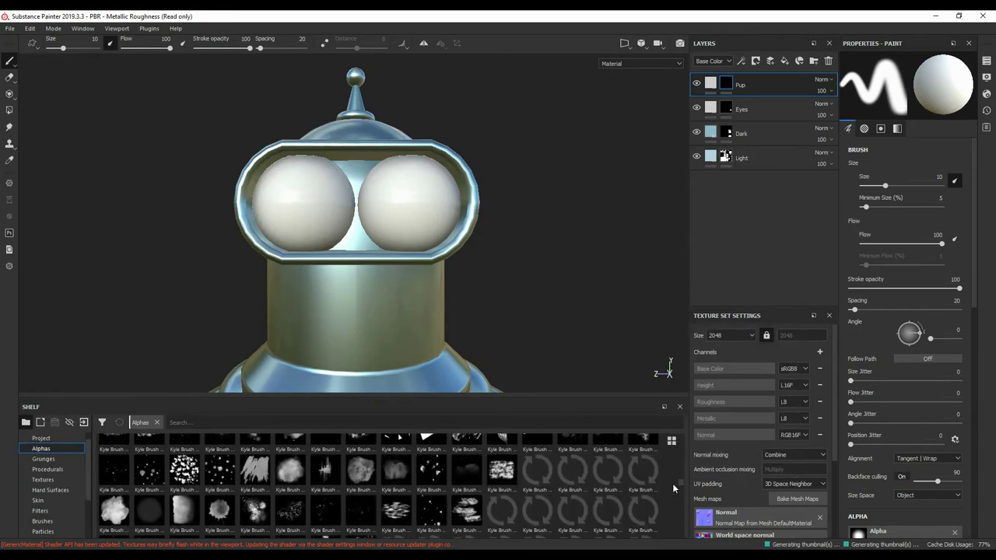
left_click(711, 84)
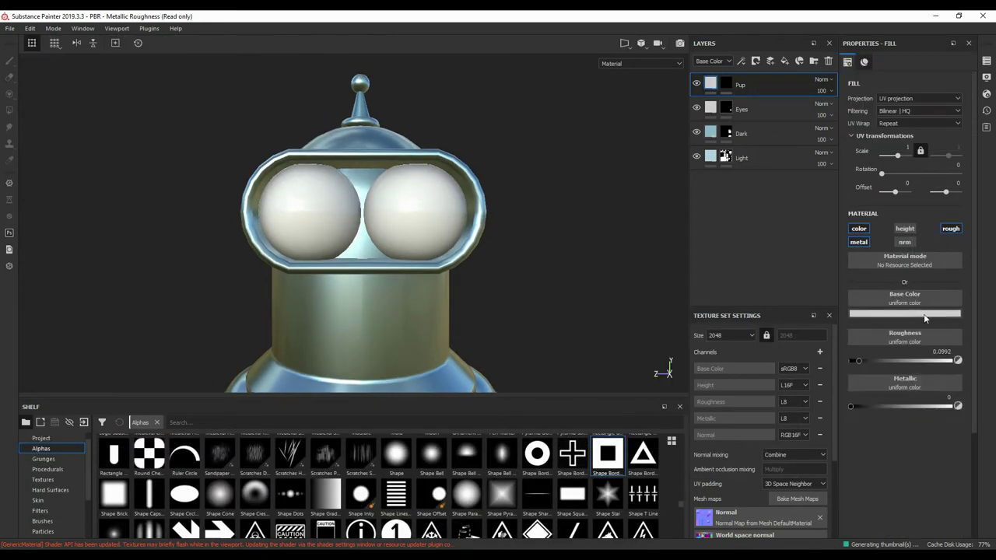
left_click(905, 298)
left_click(723, 88)
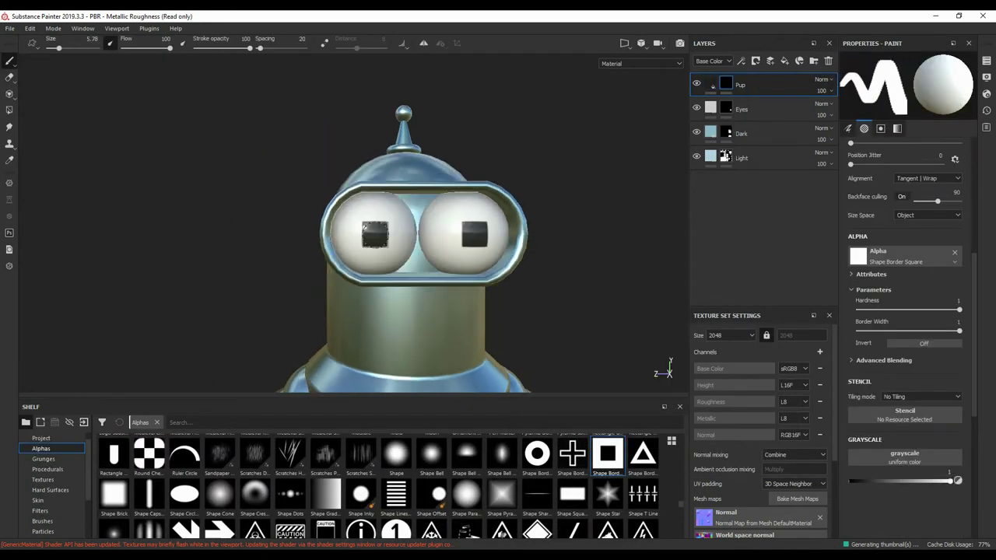
Refine the pupil mask, raising the mask paint value from 0.392 to 1.
scroll(425, 220, "down", 3)
key("4")
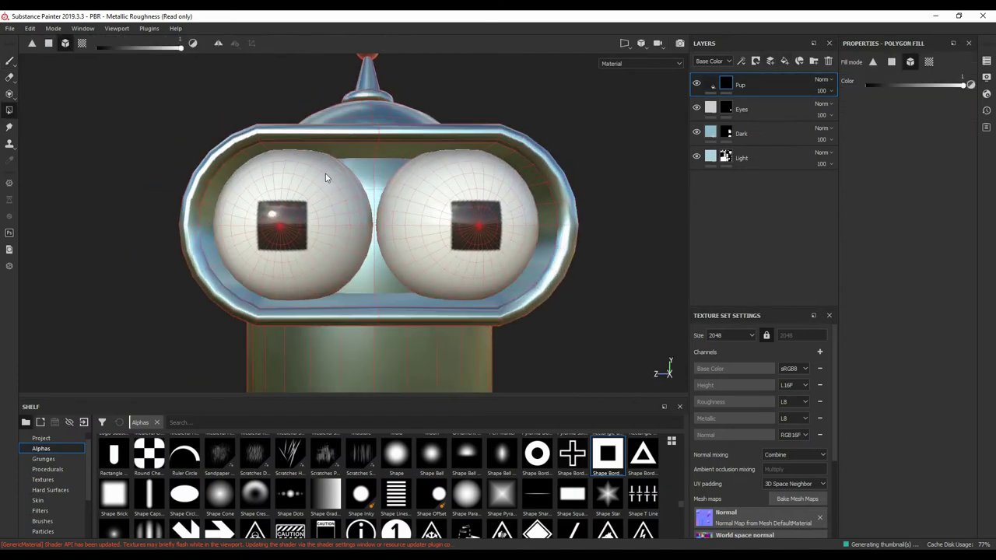
scroll(403, 234, "down", 3)
key("F1")
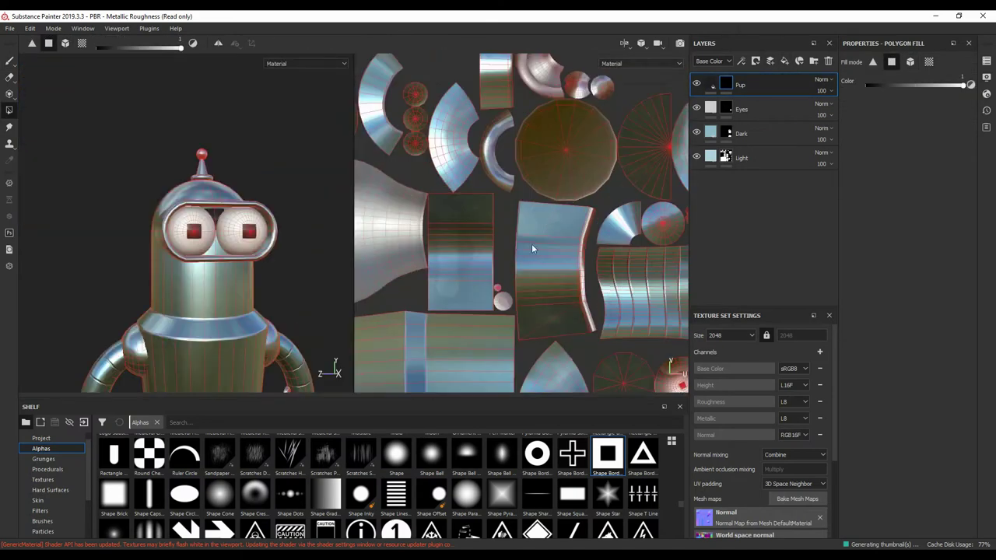
scroll(531, 243, "up", 5)
key("1")
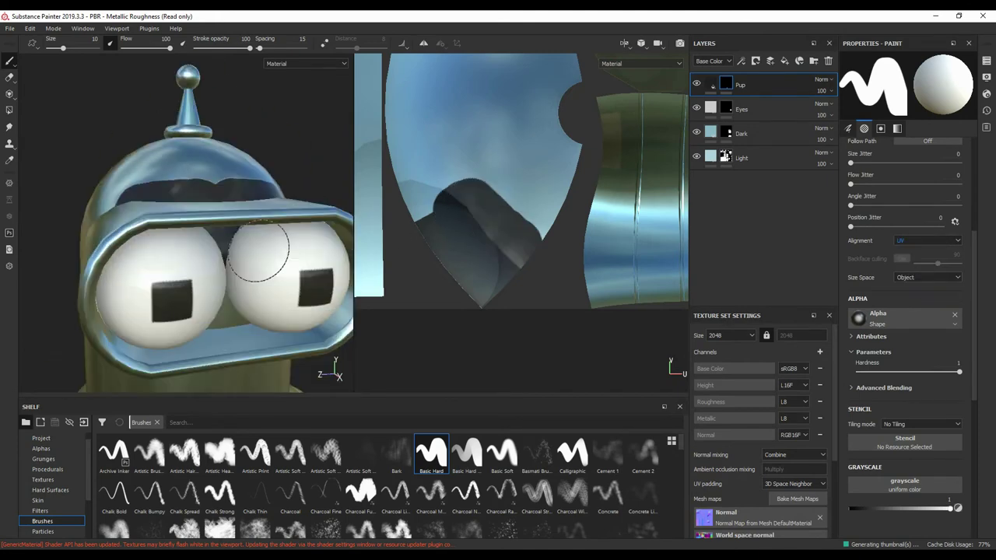
mouse_move(256, 249)
left_mouse_down("alt")
mouse_move(226, 307)
mouse_move(222, 256)
left_mouse_up("alt")
scroll(227, 278, "up", 5)
scroll(903, 311, "down", 5)
left_click(889, 324)
left_click_drag(890, 324, 957, 321)
key("f")
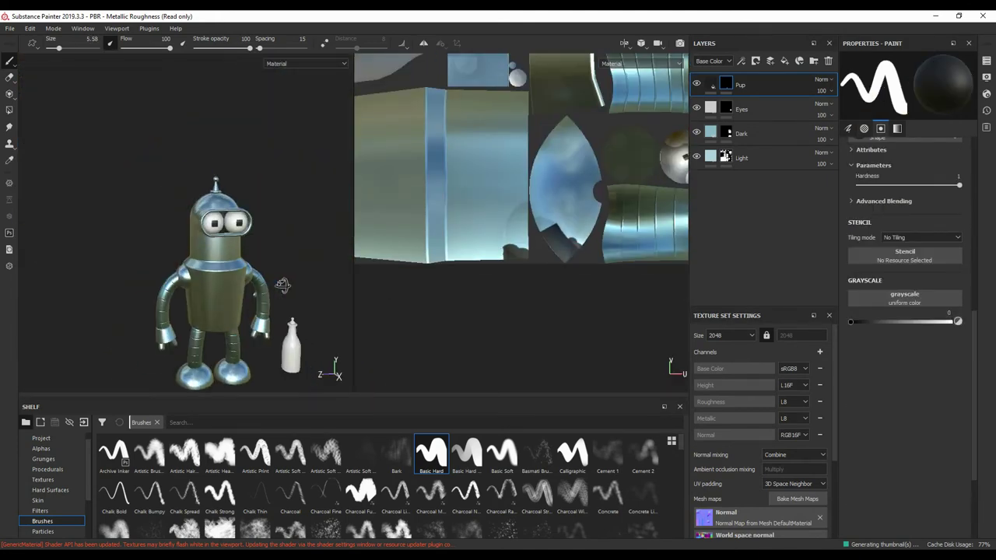
key("F2")
scroll(435, 234, "up", 5)
Select the Light layer, adjust a setting, and frame the whole robot.
left_click(778, 159)
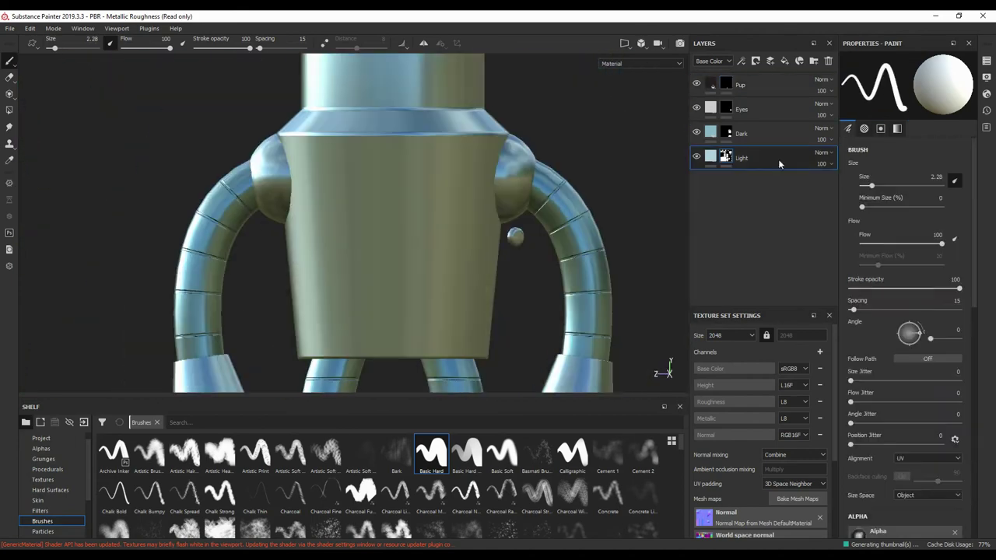
scroll(919, 294, "down", 5)
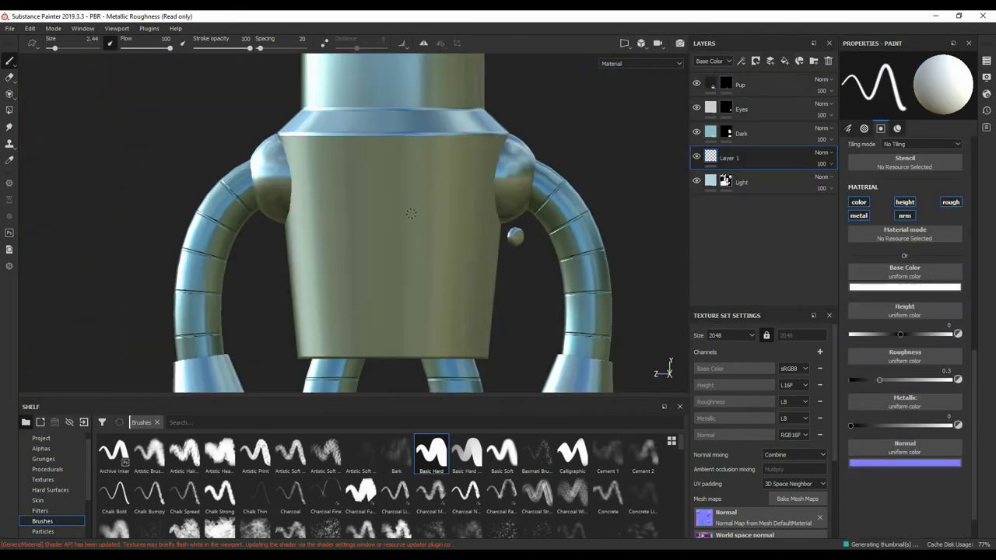
left_click_drag(923, 295, 890, 295)
scroll(254, 133, "up", 2)
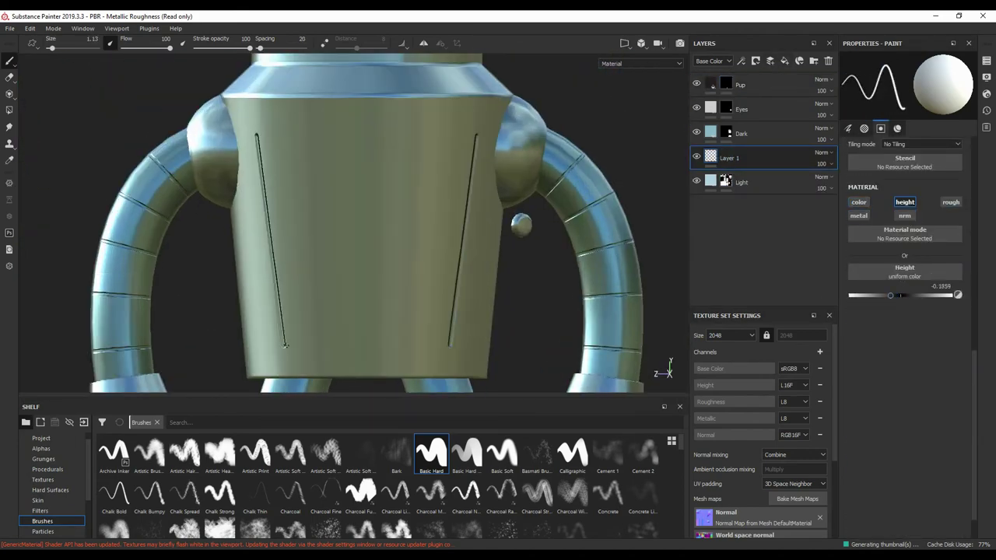
scroll(334, 140, "up", 2)
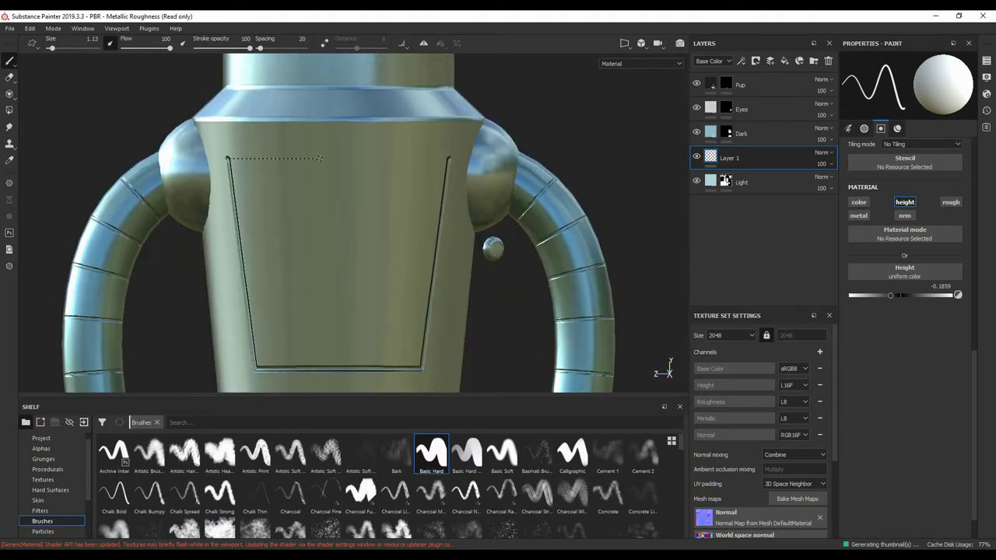
key("f")
scroll(509, 233, "up", 2)
scroll(511, 237, "up", 2)
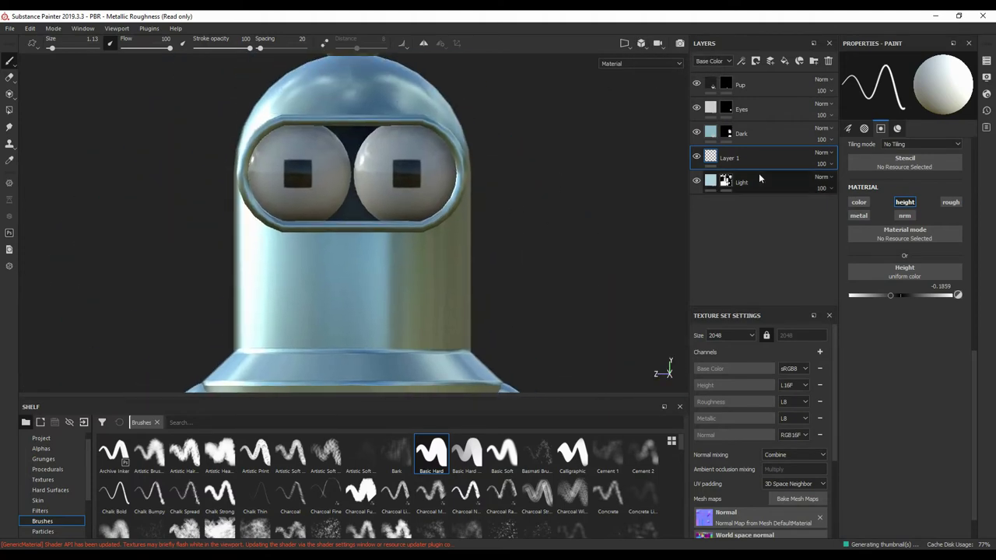
Check the Mouth layer's fill settings and name the new layer Mouth.
right_click(782, 110)
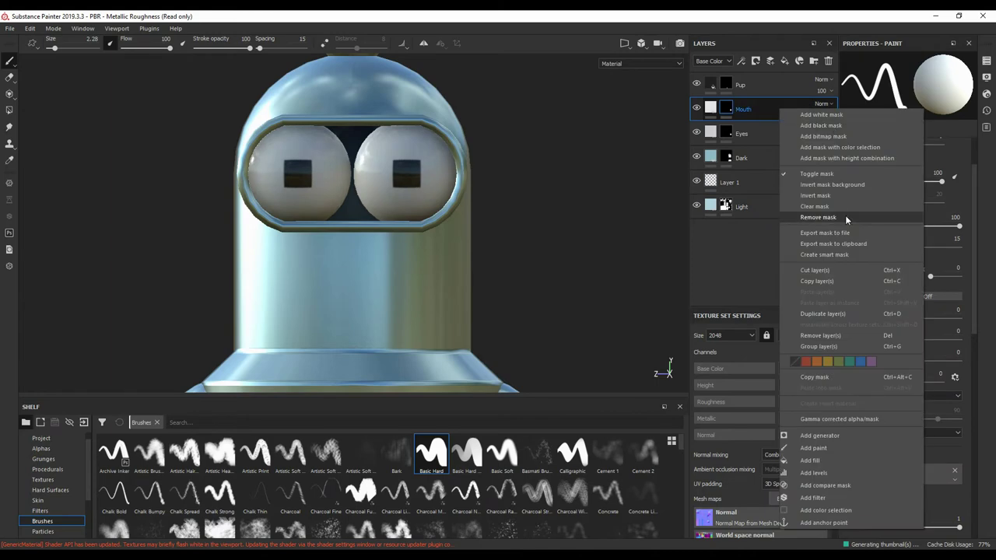
key("Escape")
left_click(711, 109)
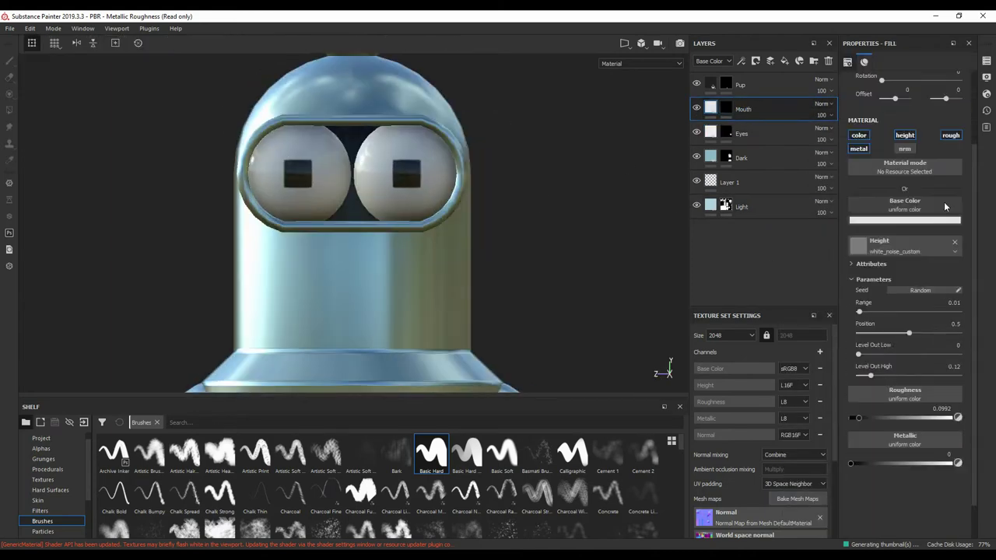
key("1")
key("f")
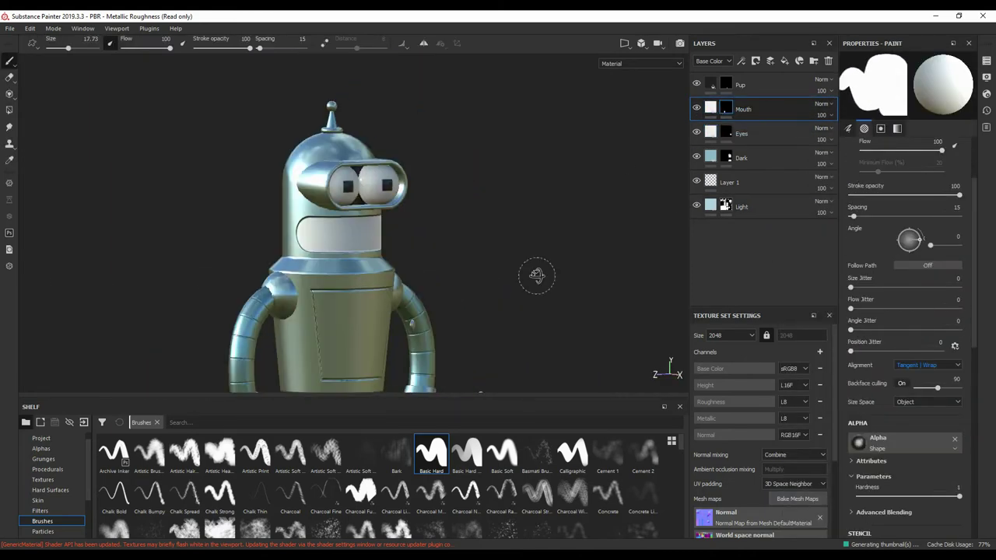
type("Mouth")
key("Return")
right_click(736, 132)
key("Escape")
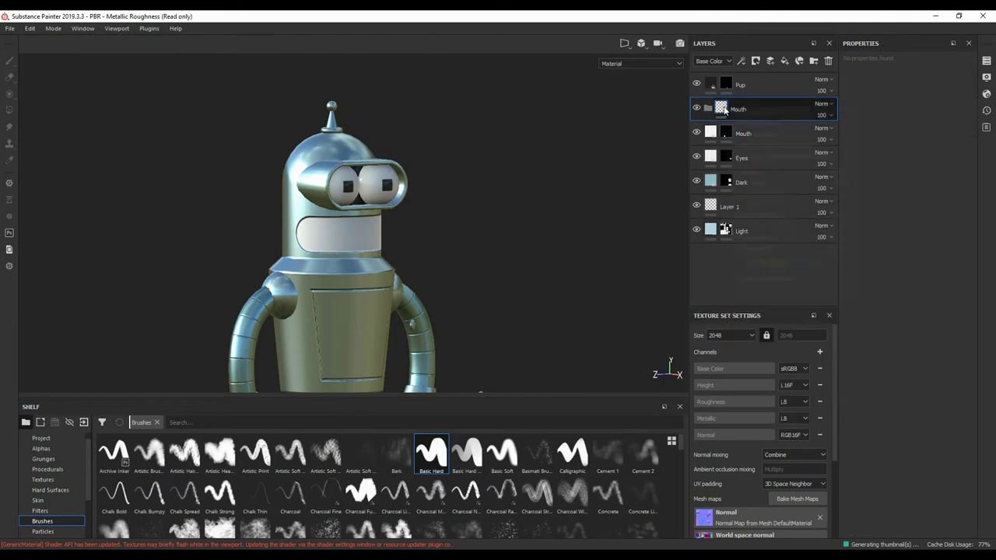
Black-mask the new Mouth layer, move it into the Mouth folder, and add a masked Lines layer.
right_click(736, 105)
left_click(740, 112)
left_click_drag(743, 133, 744, 111)
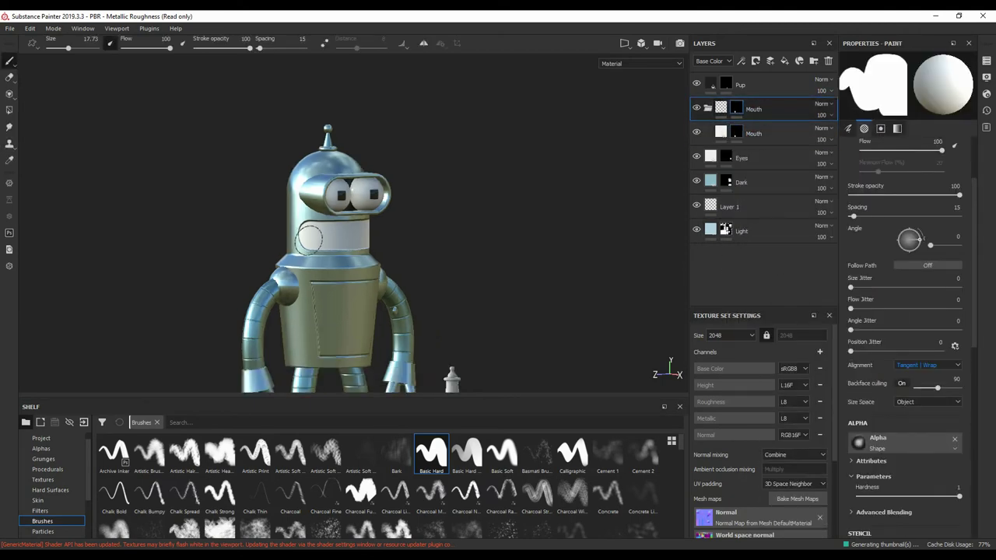
right_click(761, 181)
key("Escape")
type("Lines")
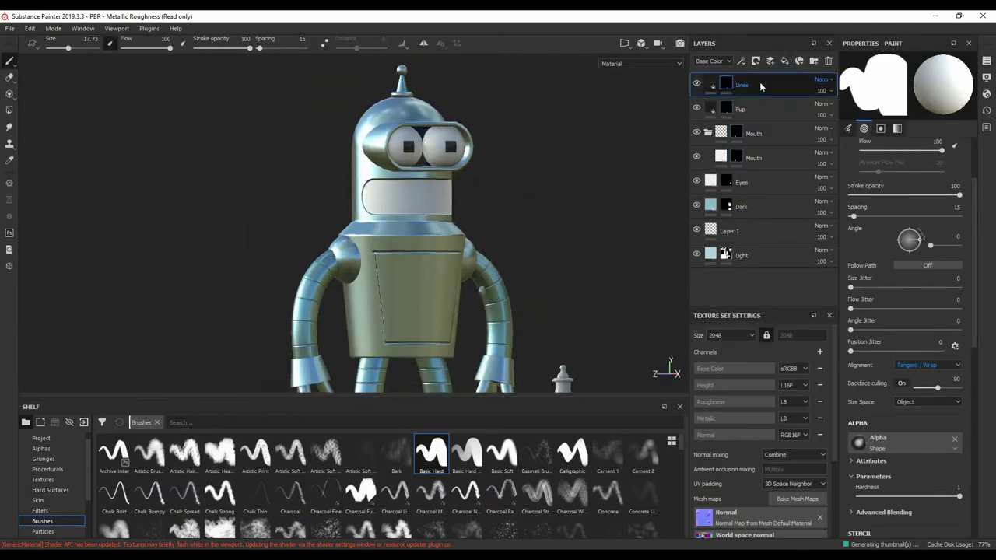
right_click(759, 84)
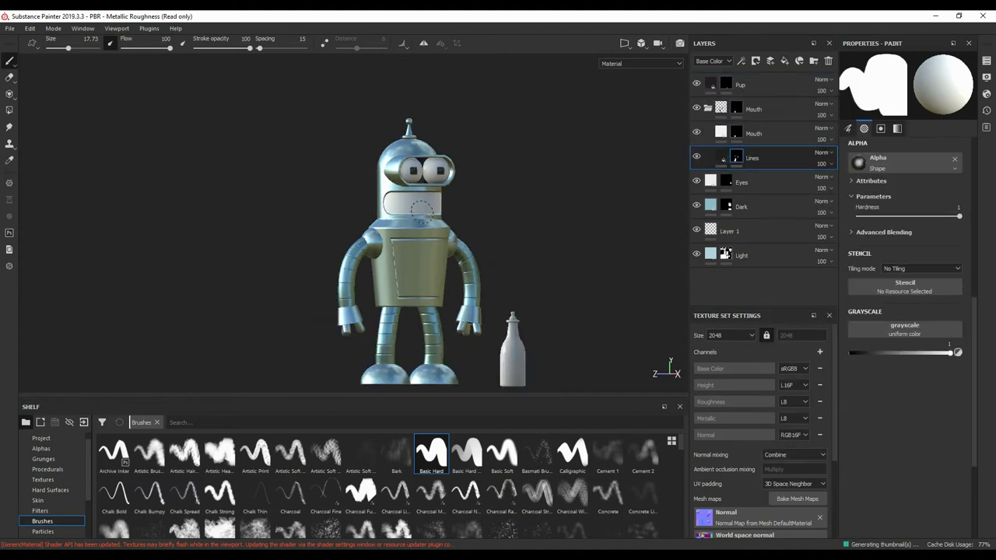
scroll(463, 88, "up", 5)
scroll(463, 88, "up", 4)
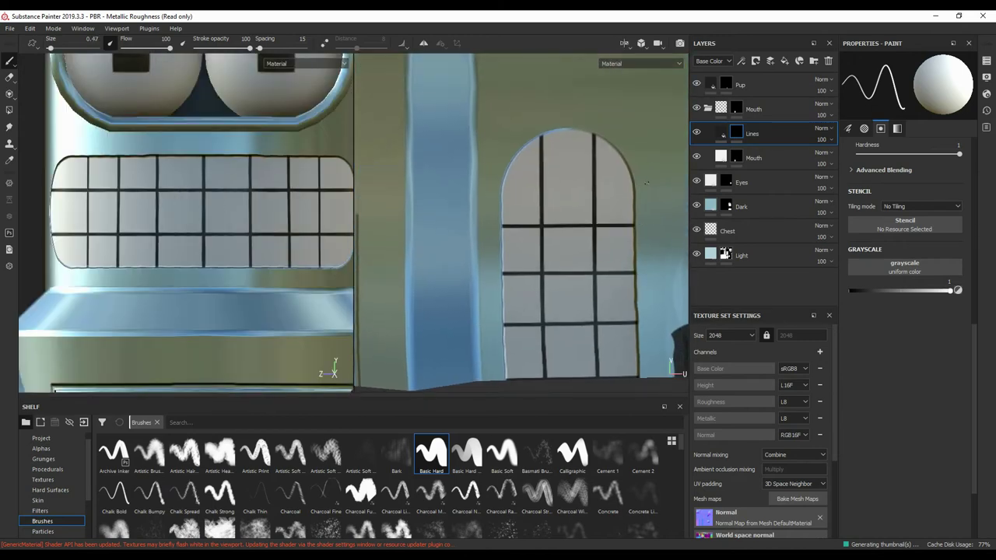
key("F2")
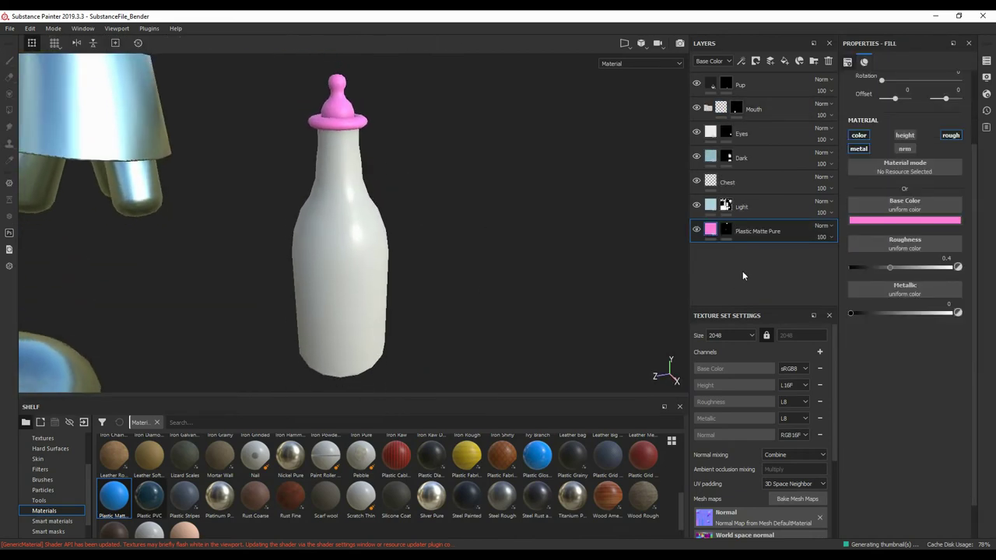
Apply Glass Visor to the bottle and add a yellow Plastic Glossy Pure layer.
scroll(682, 473, "down", 1)
left_click_drag(361, 478, 346, 234)
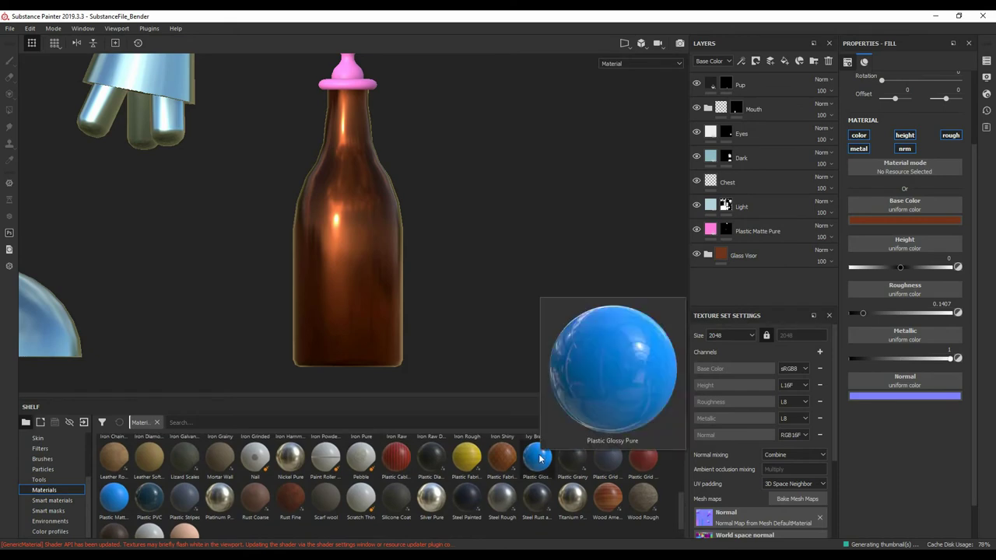
left_click_drag(540, 459, 771, 249)
left_click(904, 221)
left_click(944, 315)
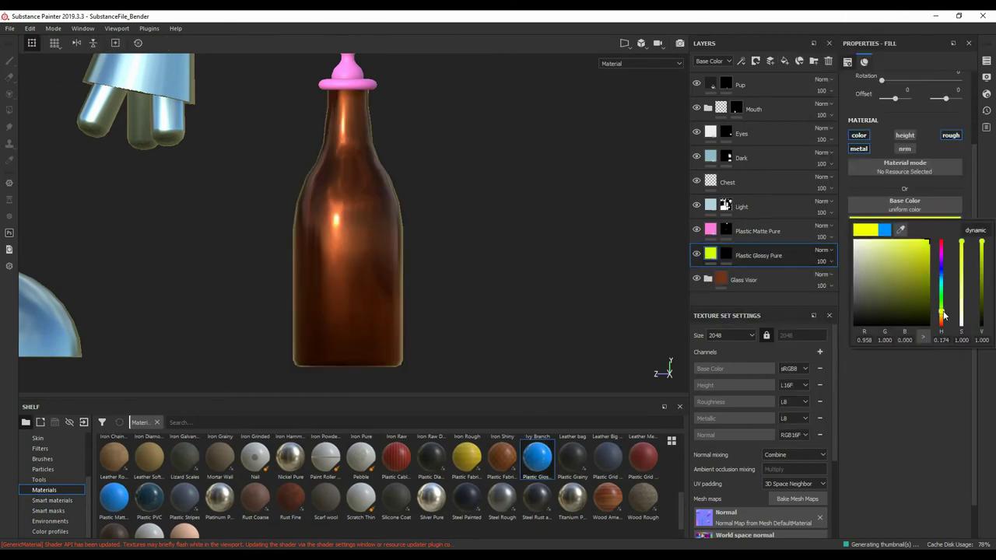
scroll(66, 508, "up", 3)
left_click(54, 459)
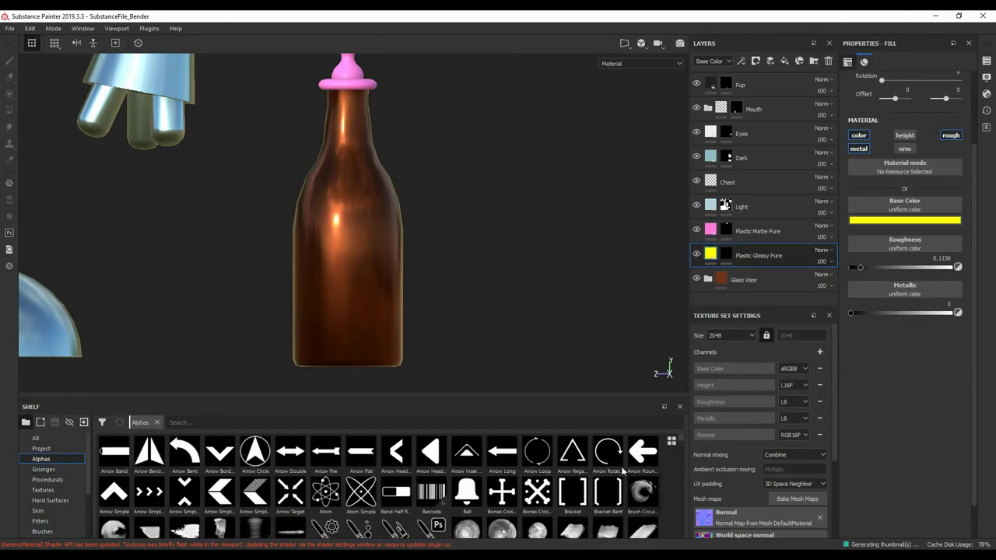
Darken the yellow fill to a muted tone and stamp a green oval on the label.
type("ov")
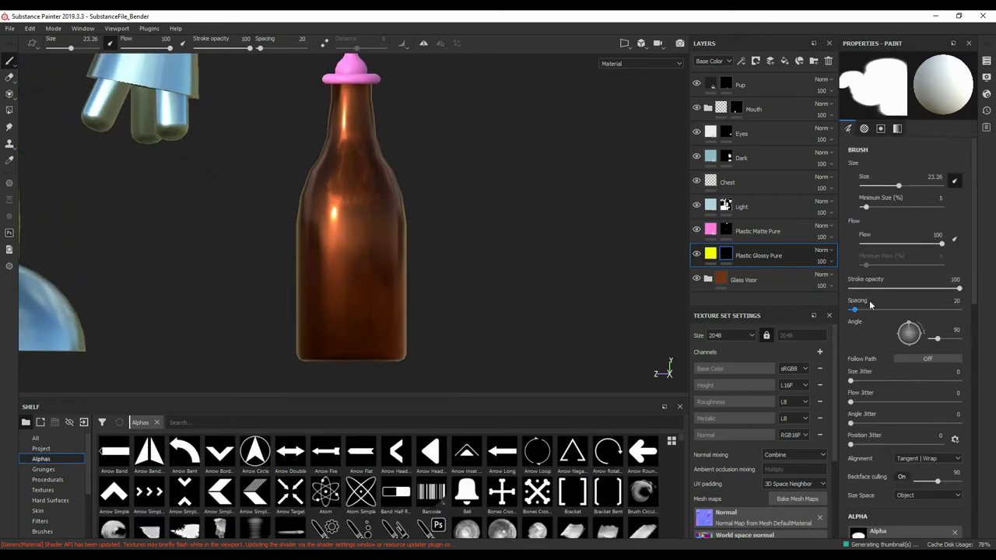
left_click(759, 255)
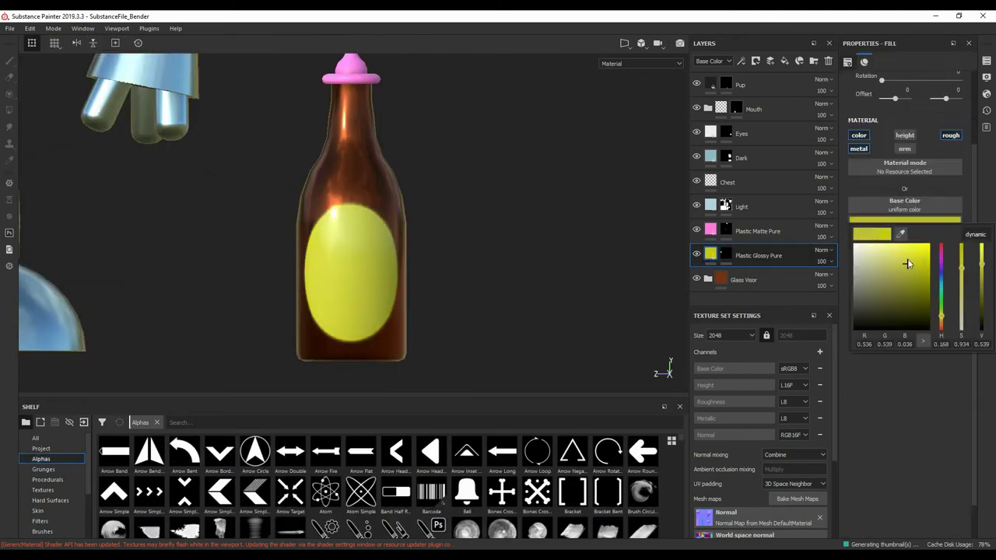
left_click(908, 258)
type("Green")
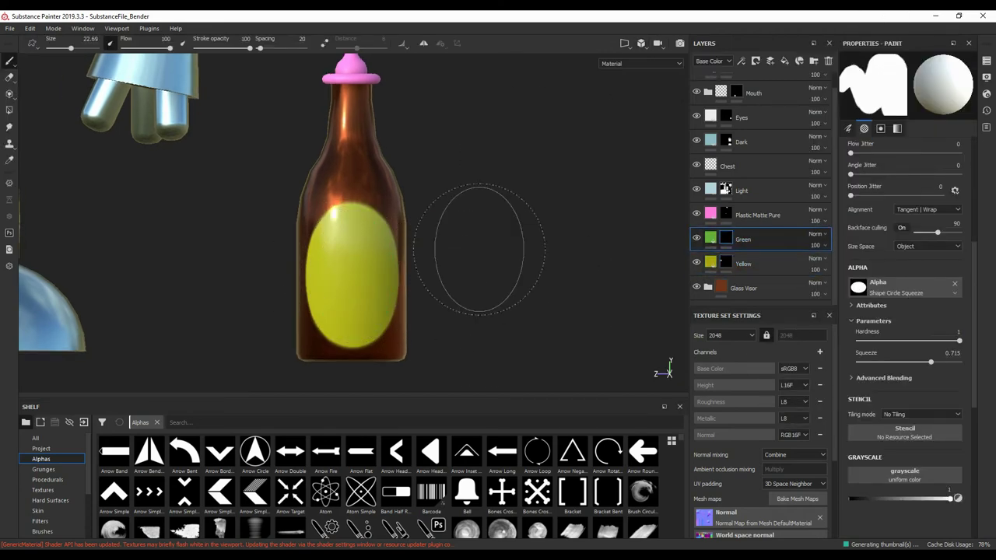
left_click(358, 276)
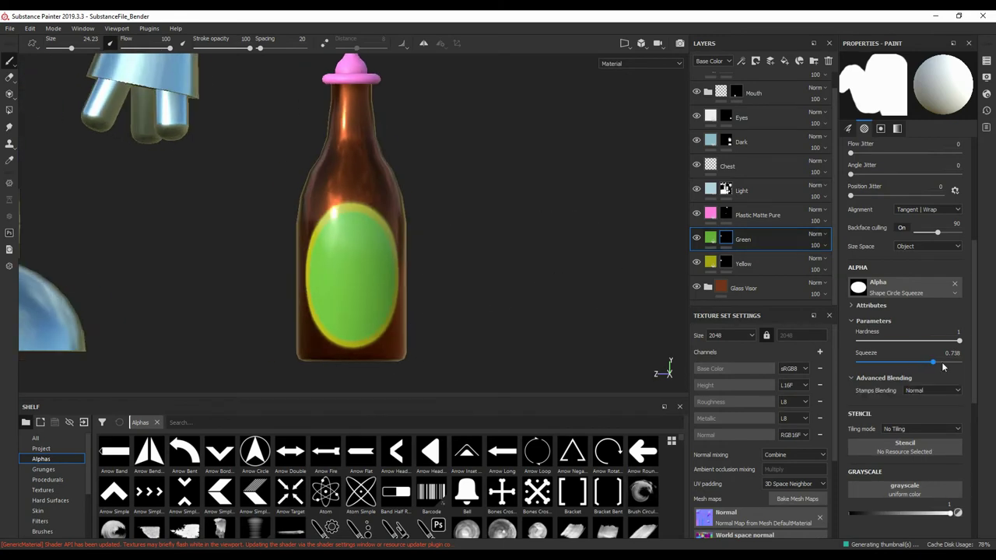
Duplicate the Green layer and then the Black layer for the outline rings.
type("ov")
right_click(770, 239)
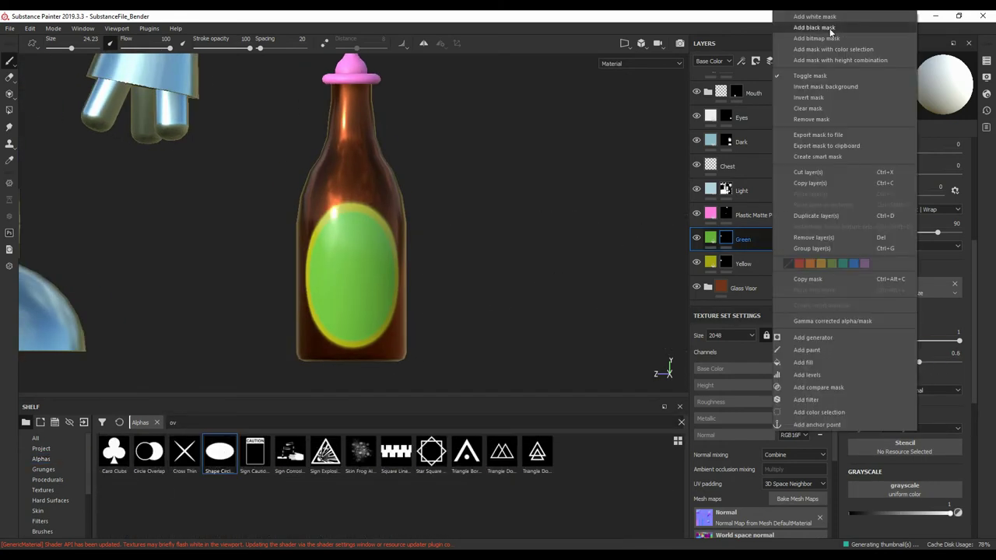
left_click(809, 28)
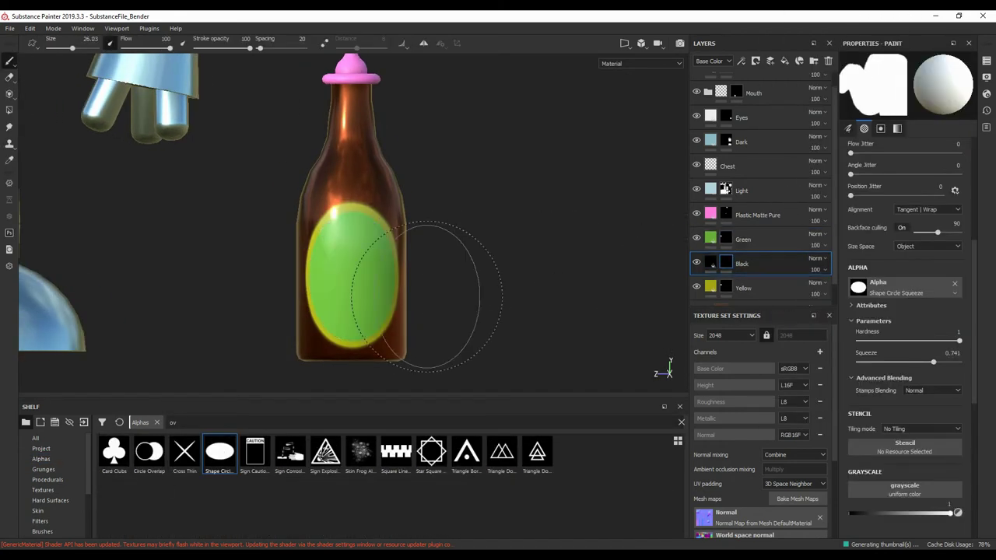
right_click(768, 240)
left_click(807, 216)
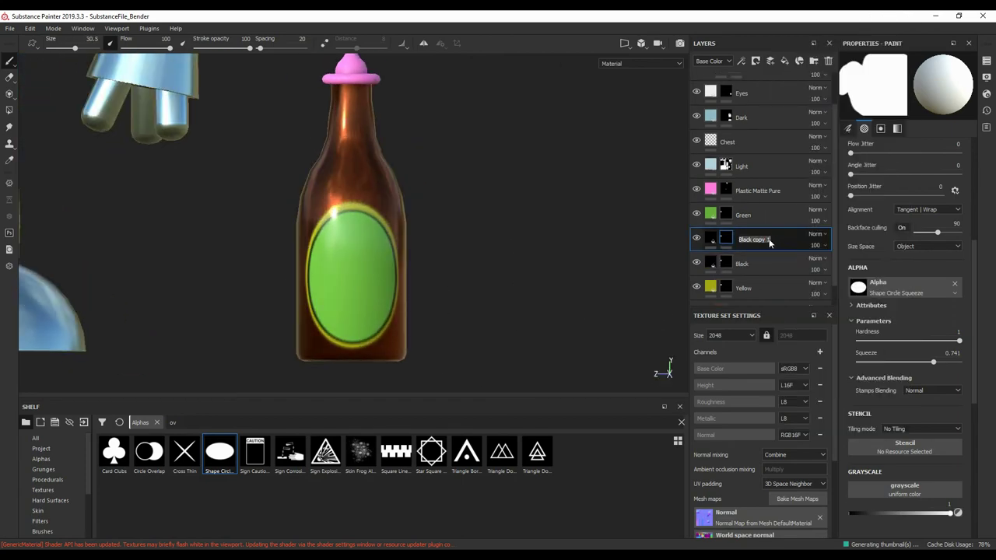
Move the Black copy below Yellow and paint straight Yellow, Green and Black strips along the label.
left_click_drag(769, 244, 760, 297)
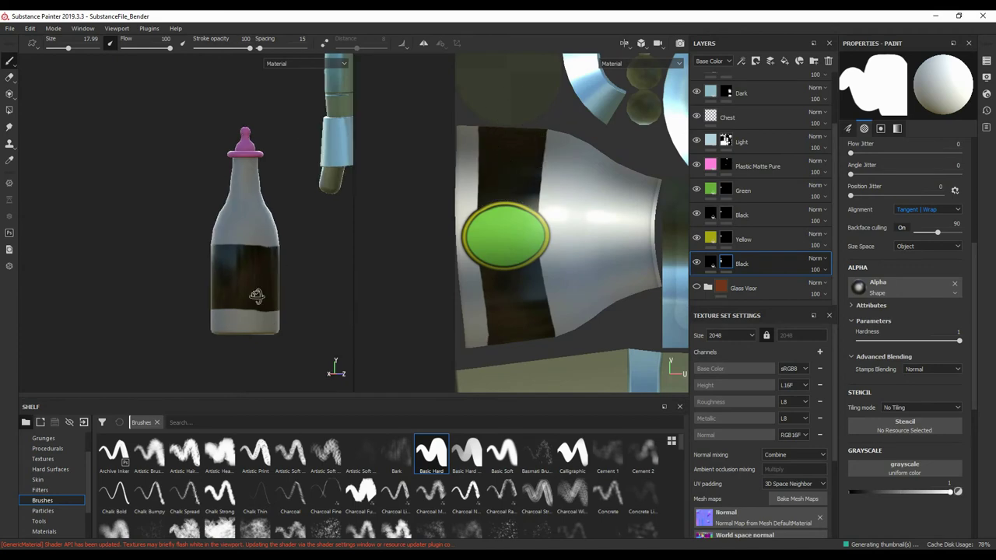
scroll(510, 222, "up", 5)
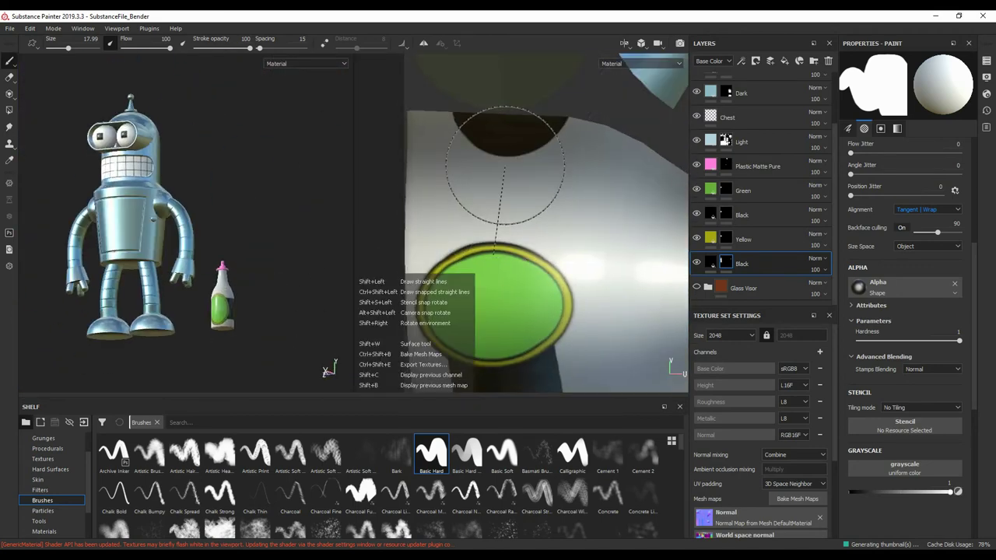
scroll(287, 333, "up", 5)
left_click_drag(288, 333, 256, 278, "alt")
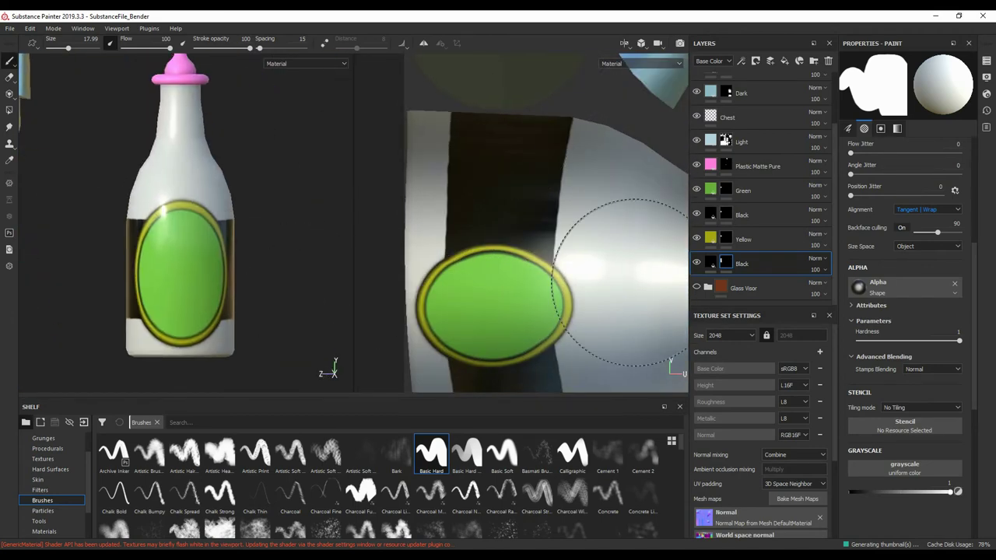
scroll(600, 256, "down", 3)
left_click(762, 244)
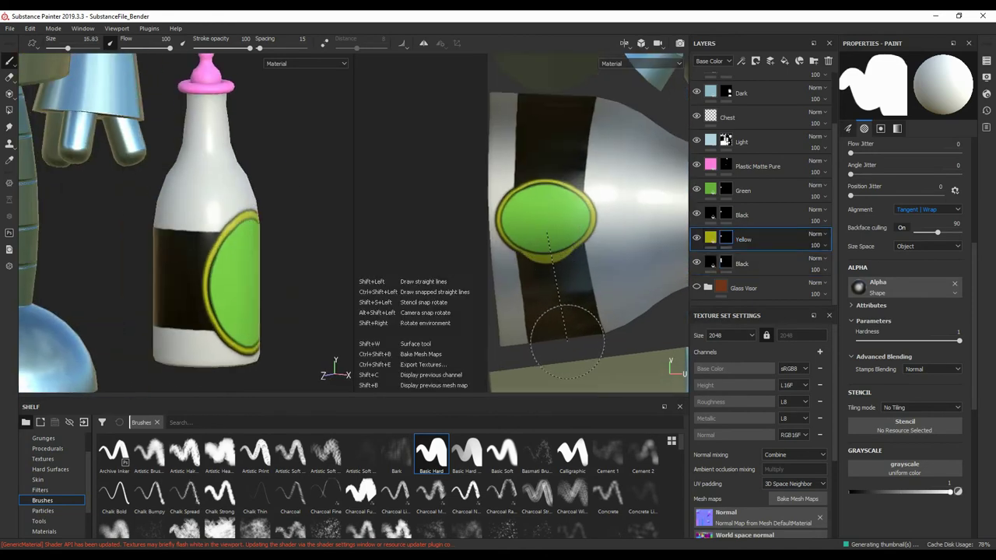
scroll(555, 292, "up", 3)
right_click(510, 222, "ctrl")
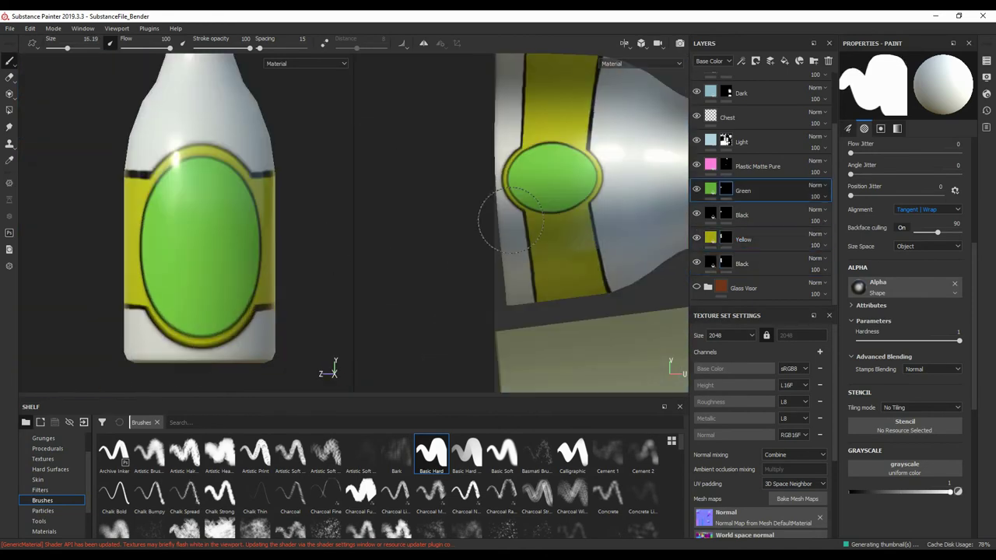
scroll(554, 224, "up", 2)
right_click(643, 225, "ctrl")
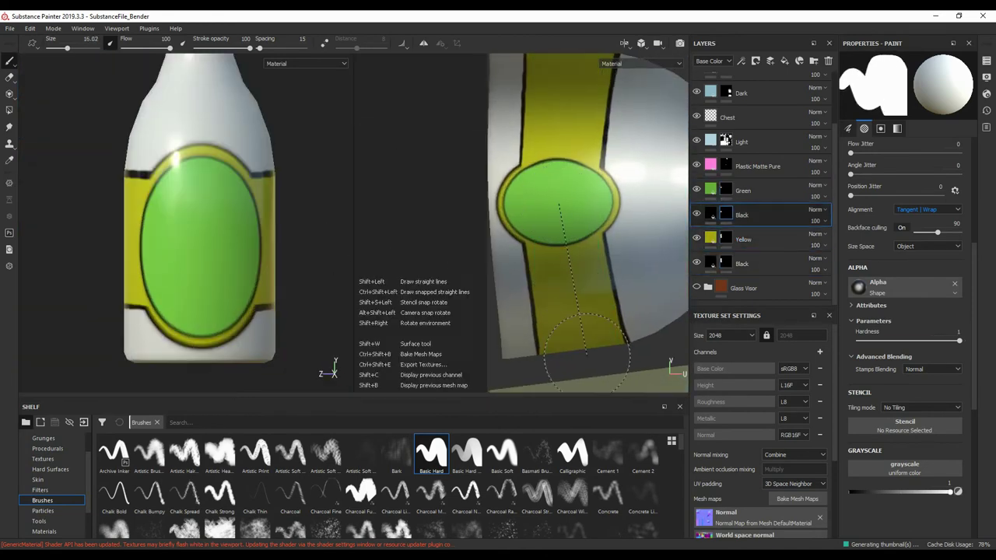
middle_click_drag(566, 47, 577, 173)
left_click(577, 173, "shift")
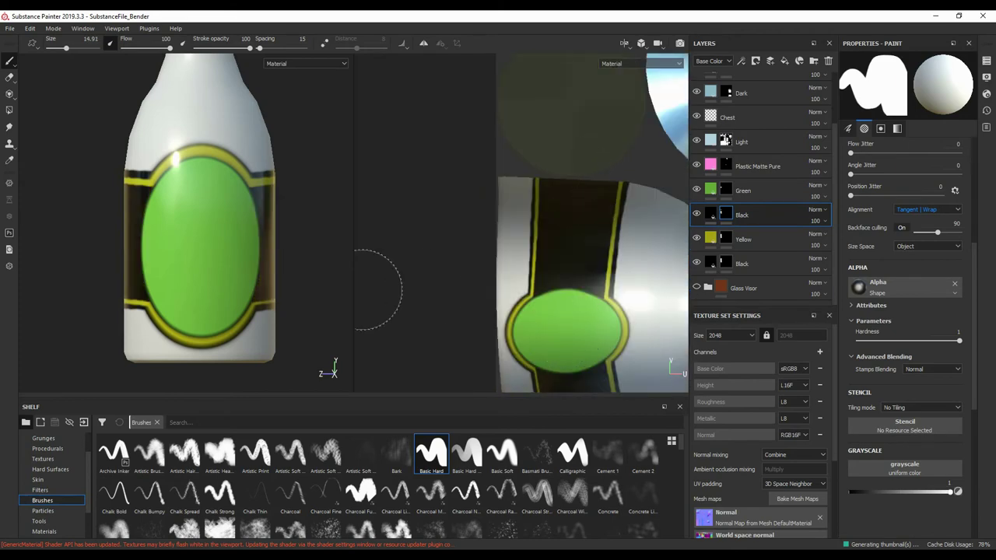
Duplicate the Yellow layer above Green and rename it Y Text.
right_click(580, 166, "ctrl")
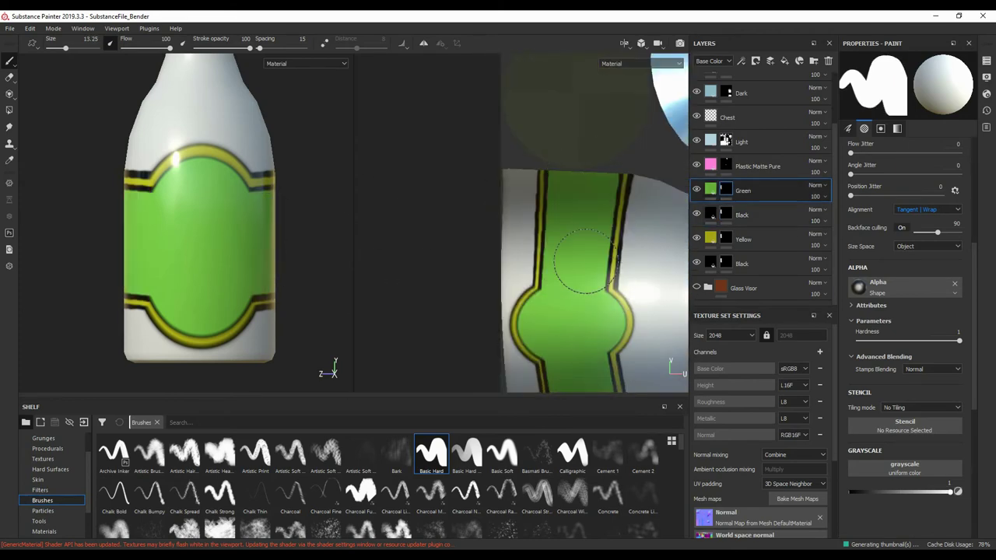
left_click(711, 189)
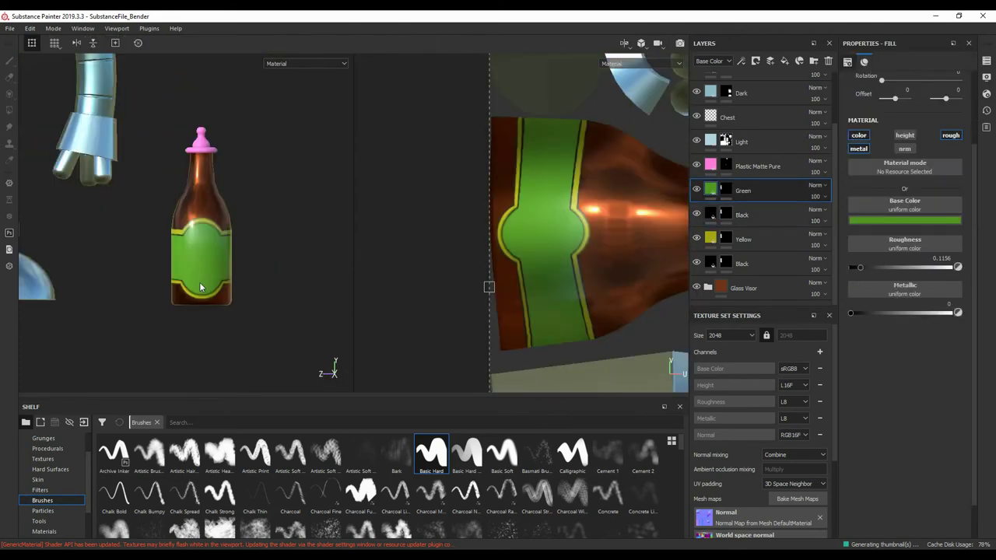
right_click(755, 222)
left_click(809, 199)
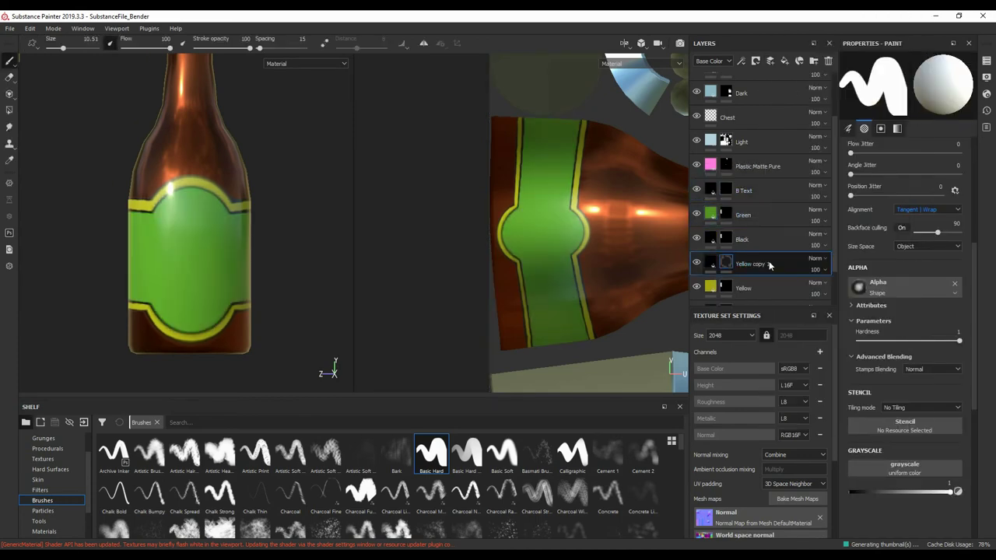
left_click_drag(769, 265, 747, 210)
right_click(778, 191)
key("Escape")
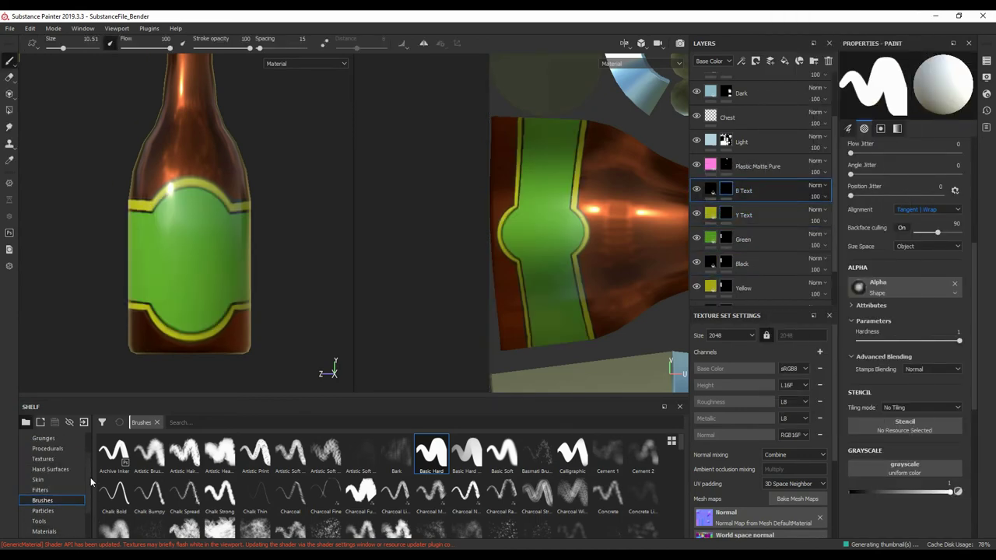
Choose the Font Libre Baskerville alpha and hide the black layer covering the label.
left_click(47, 460)
scroll(677, 482, "down", 3)
scroll(677, 482, "down", 3)
scroll(682, 476, "down", 1)
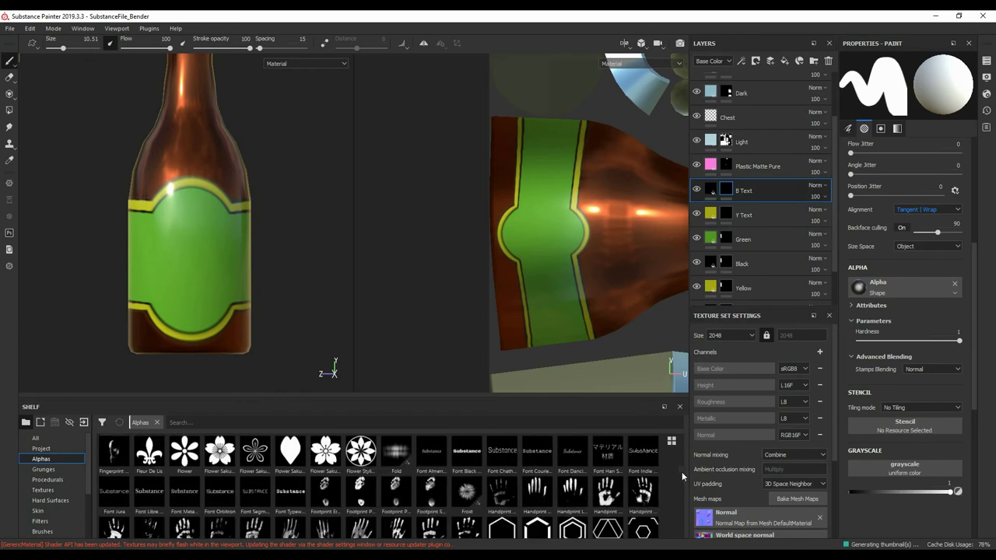
left_click(148, 491)
left_click(697, 214)
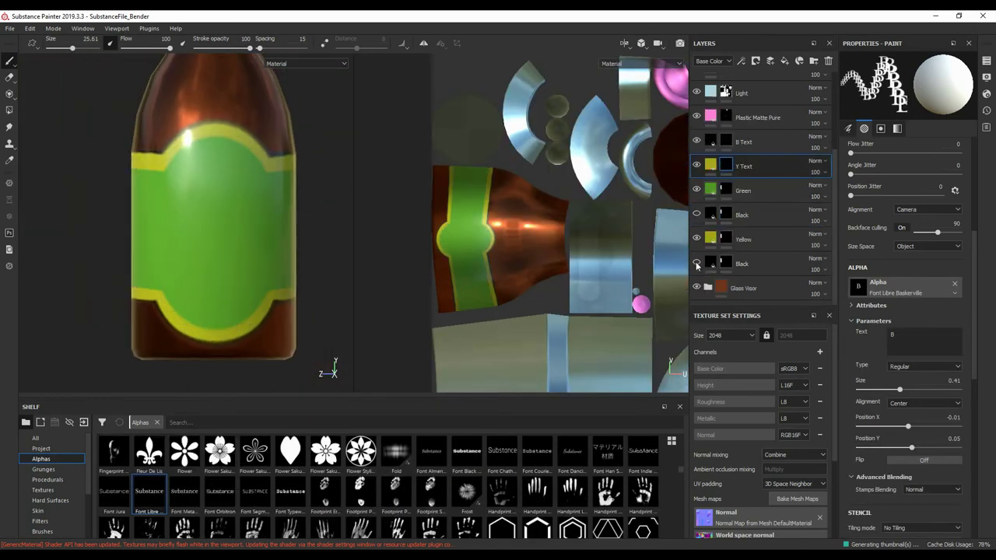
scroll(179, 272, "up", 3)
Stamp 'LO' and 'RAU' around the B with Tangent | Wrap alignment, then search 'tri' alphas.
key("BackSpace")
type("LO")
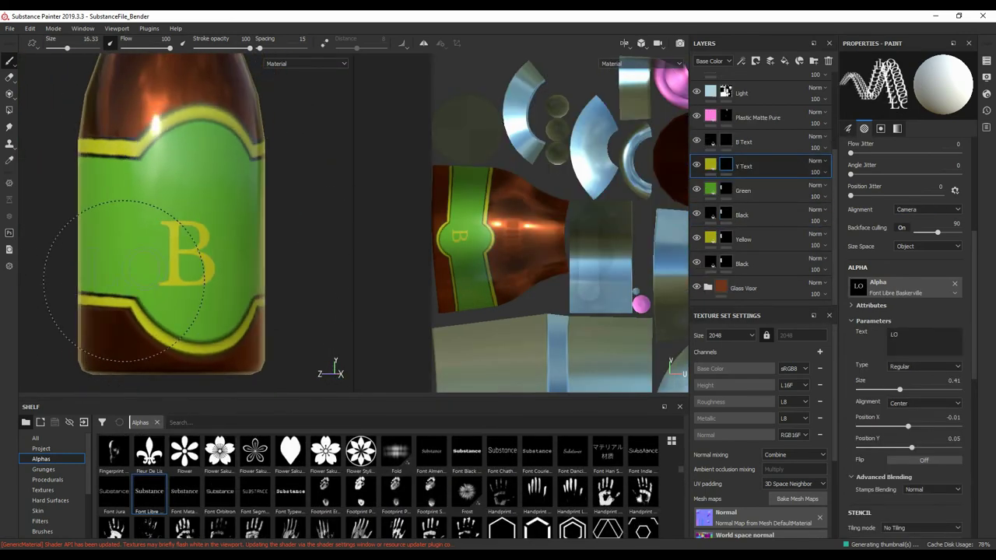
left_click(928, 209)
left_click(918, 212)
type("RAU")
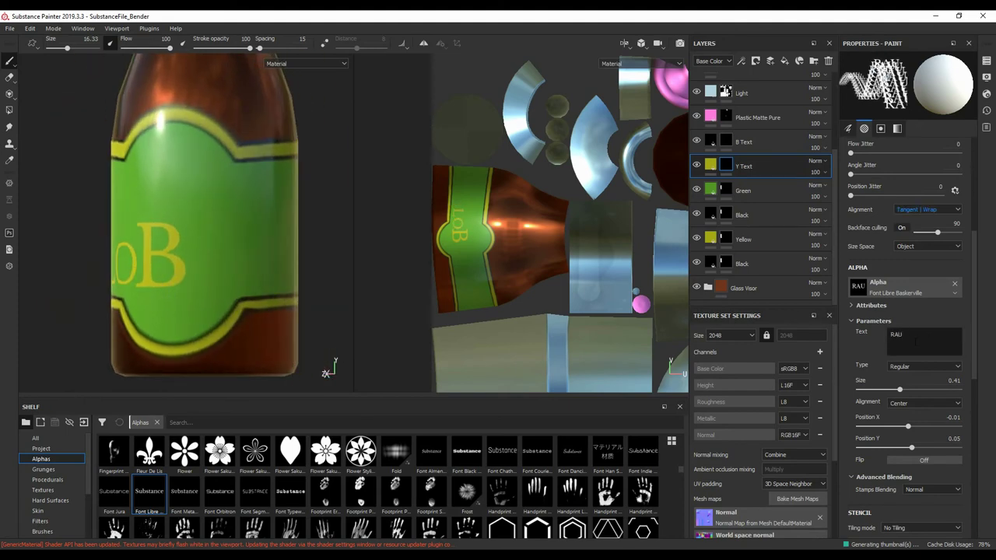
left_click(246, 264)
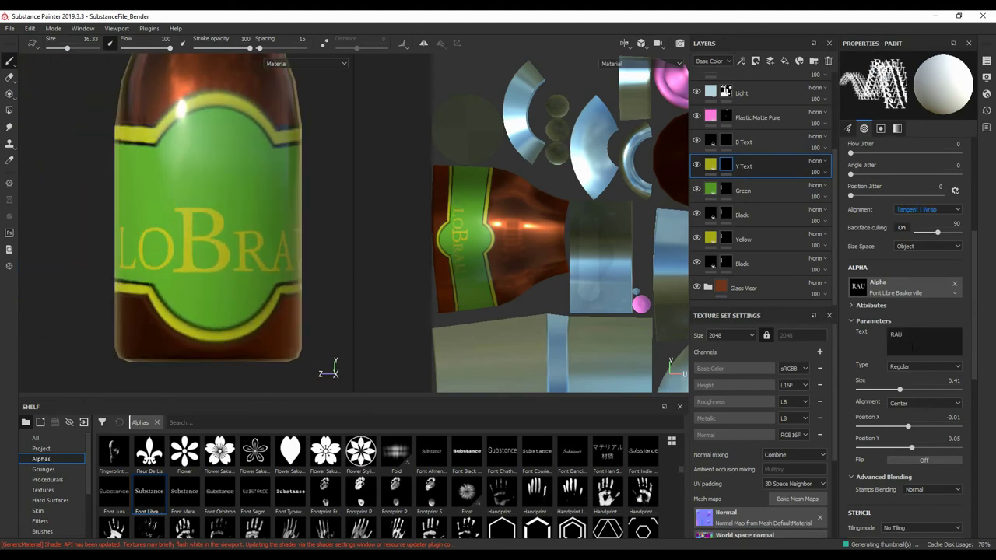
type("BEERtri")
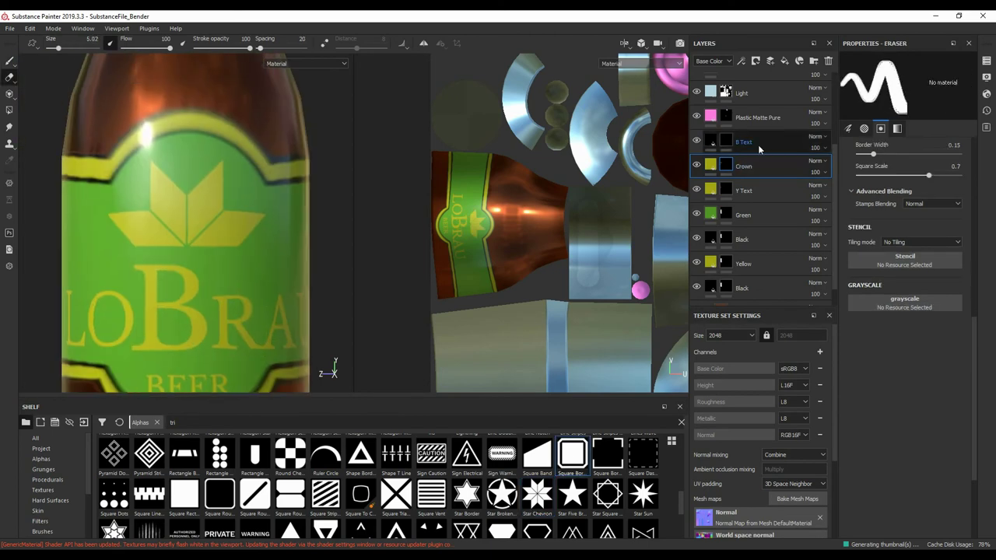
Trim the yellow star emblem into a crown shape on the Crown layer.
key("1")
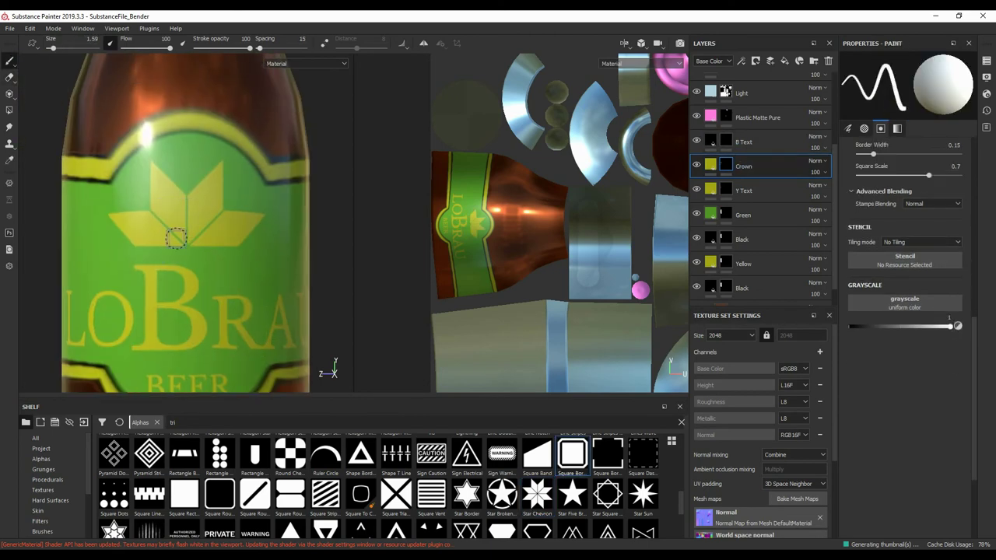
scroll(176, 238, "up", 5)
mouse_move(263, 223)
middle_mouse_down()
mouse_move(238, 238)
mouse_move(216, 149)
middle_mouse_up()
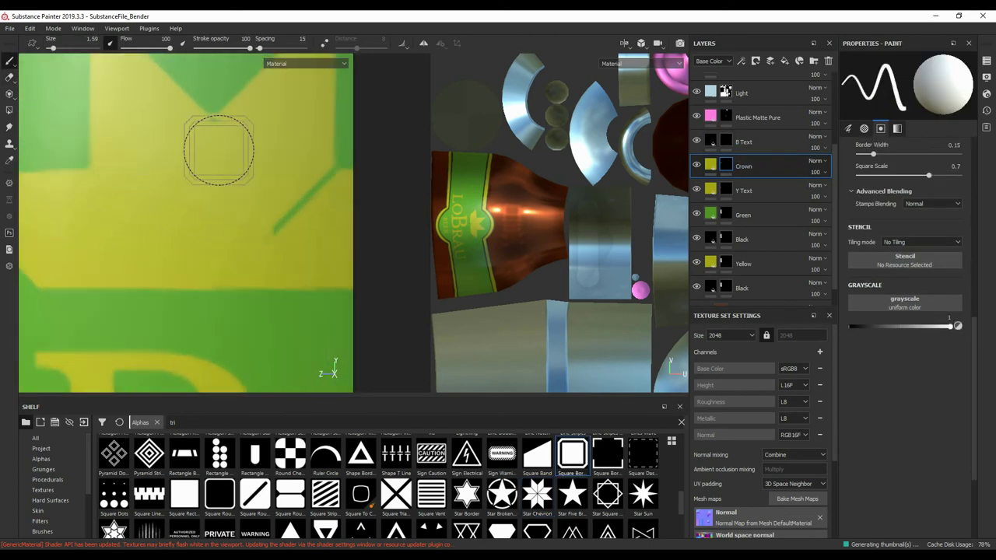
scroll(167, 173, "up", 2)
scroll(135, 235, "up", 2)
scroll(256, 277, "up", 5)
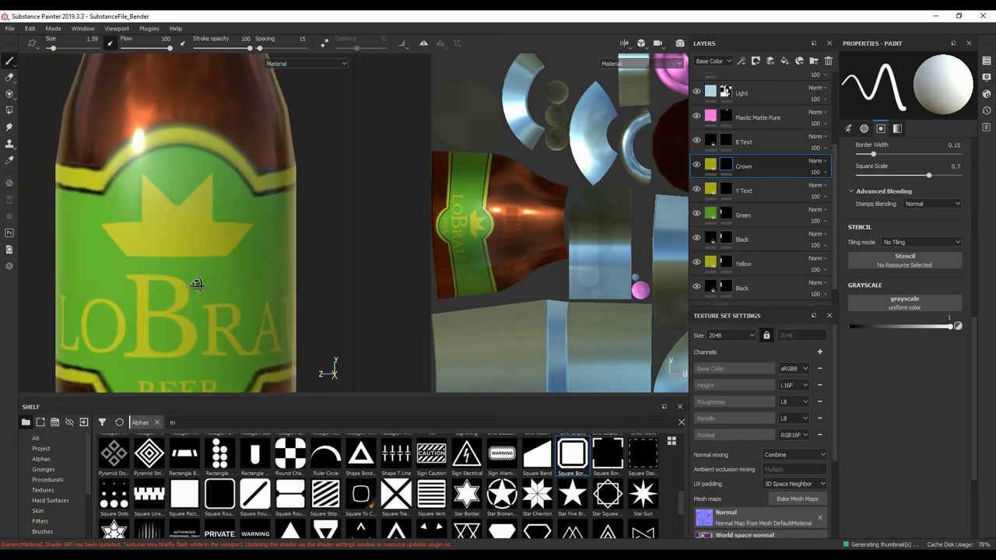
scroll(200, 285, "up", 3)
On the Y Text layer, set the stamp character to a dot for umlauts over the O.
left_click(723, 190)
scroll(903, 233, "up", 3)
left_click(891, 273)
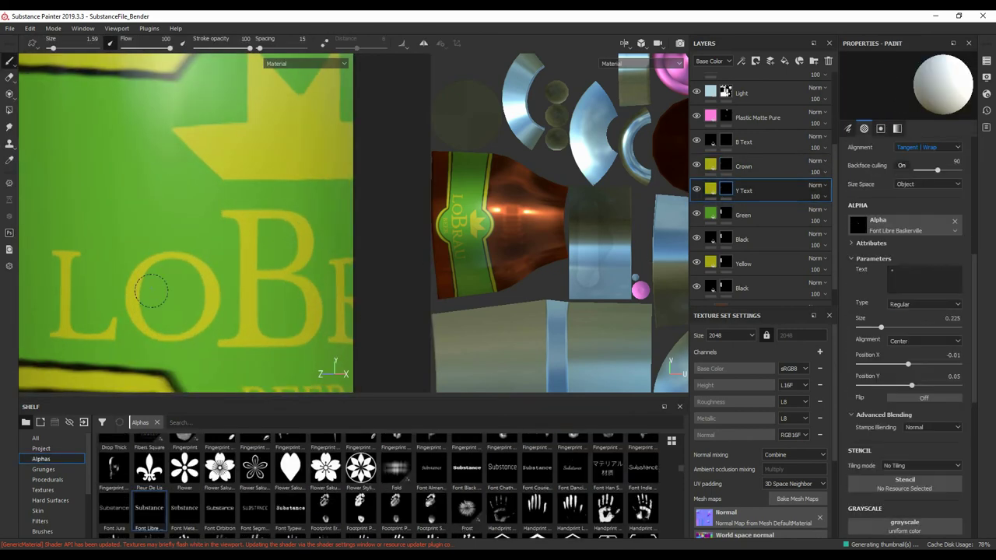
key("f")
scroll(223, 324, "up", 3)
scroll(252, 238, "up", 3)
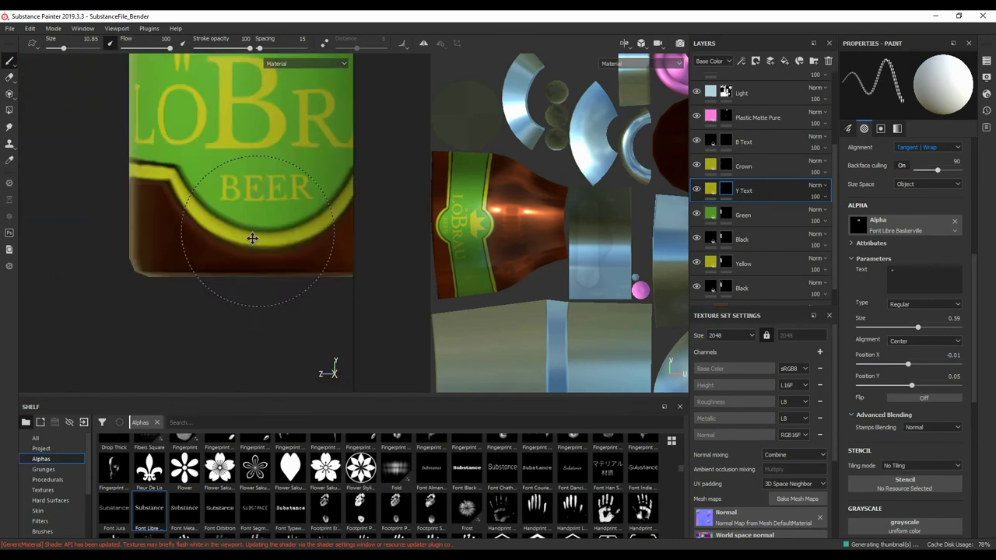
left_click(698, 143)
With a small Basic Hard brush, outline the L, O and umlaut dots in dark paint.
left_click(79, 499)
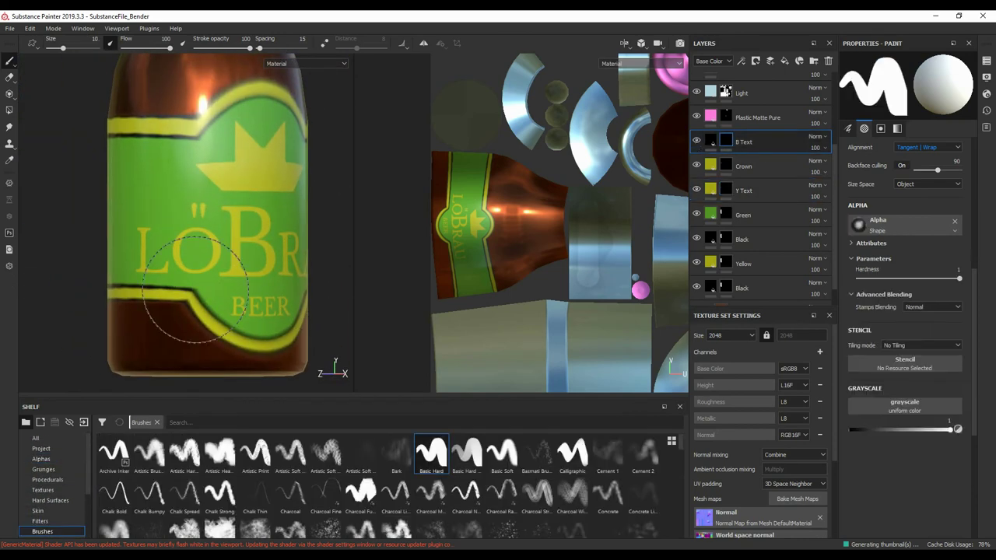
scroll(186, 233, "up", 5)
left_click_drag(743, 141, 743, 191)
left_click_drag(144, 201, 197, 304)
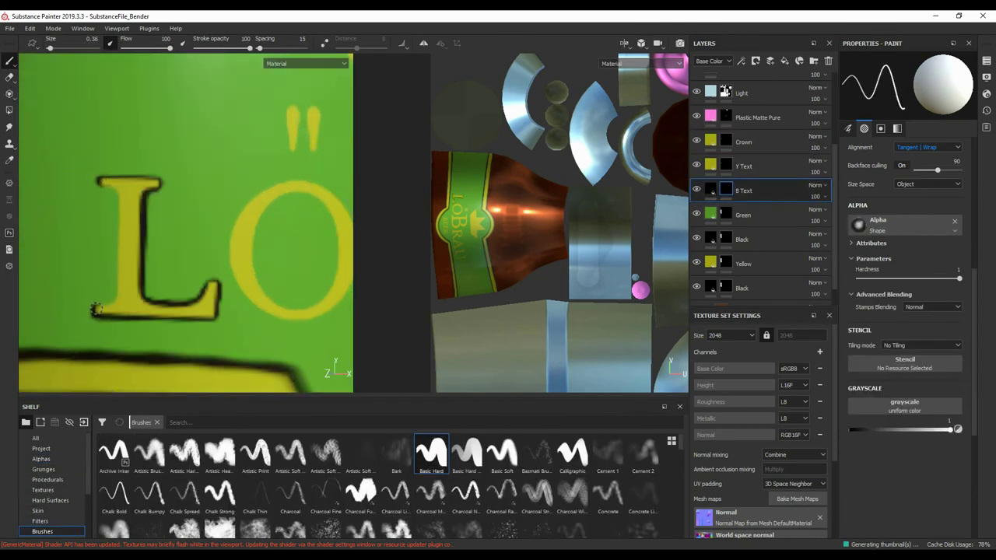
scroll(223, 262, "down", 5)
scroll(222, 262, "up", 5)
left_click_drag(119, 194, 123, 292)
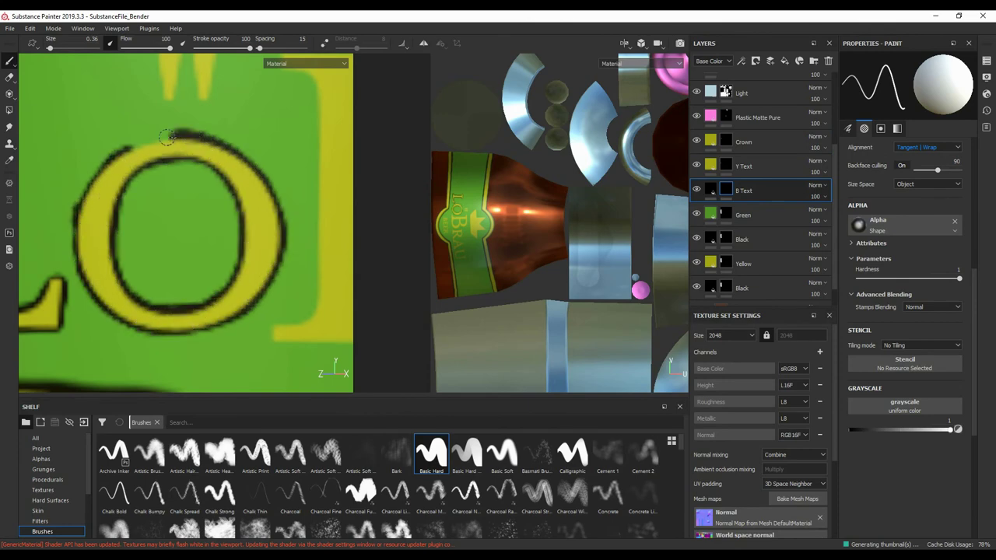
scroll(167, 137, "down", 5)
scroll(116, 189, "up", 5)
left_click_drag(144, 186, 161, 161)
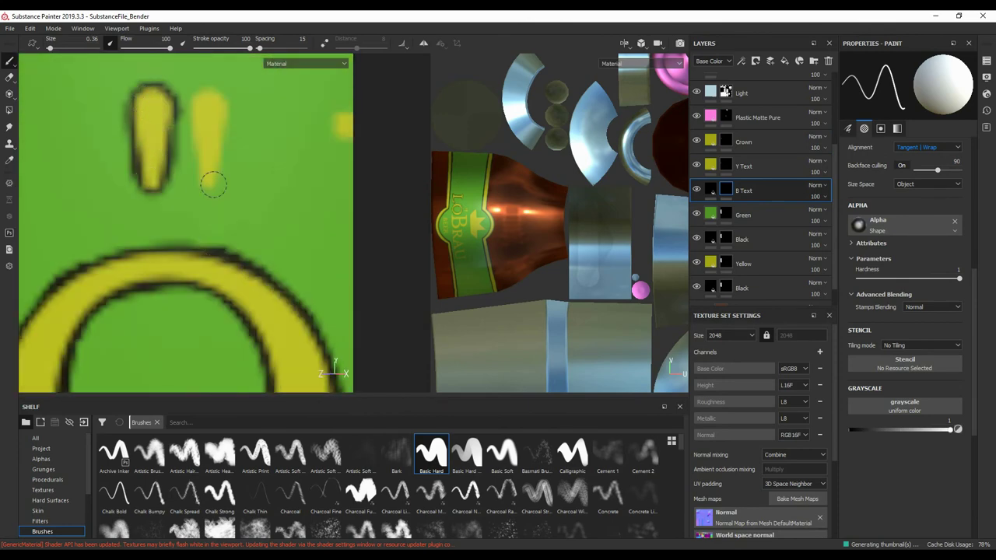
scroll(205, 167, "down", 3)
left_click_drag(148, 119, 170, 123)
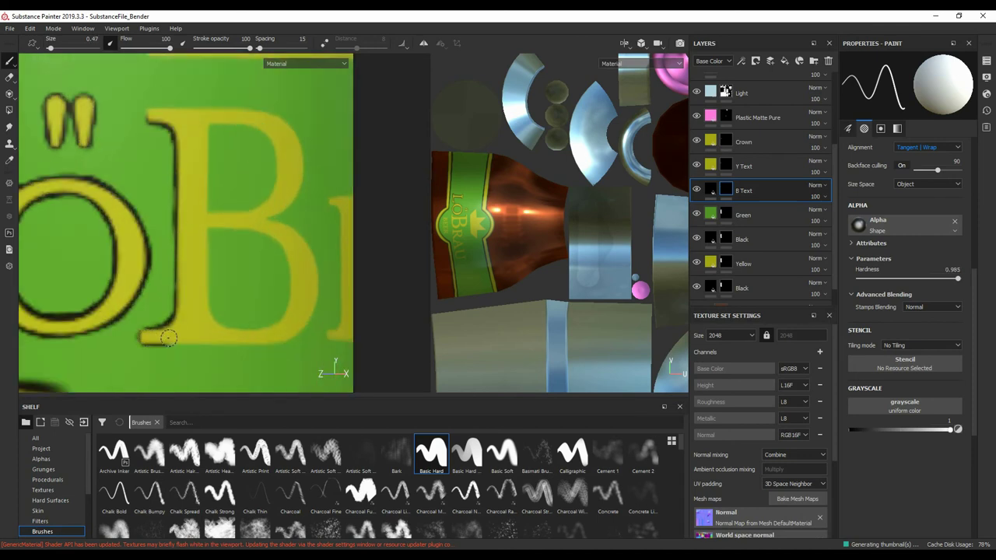
Outline the B, R and U of LÖBRAU in dark paint.
left_click_drag(169, 336, 249, 336)
scroll(249, 336, "down", 3)
scroll(196, 303, "up", 3)
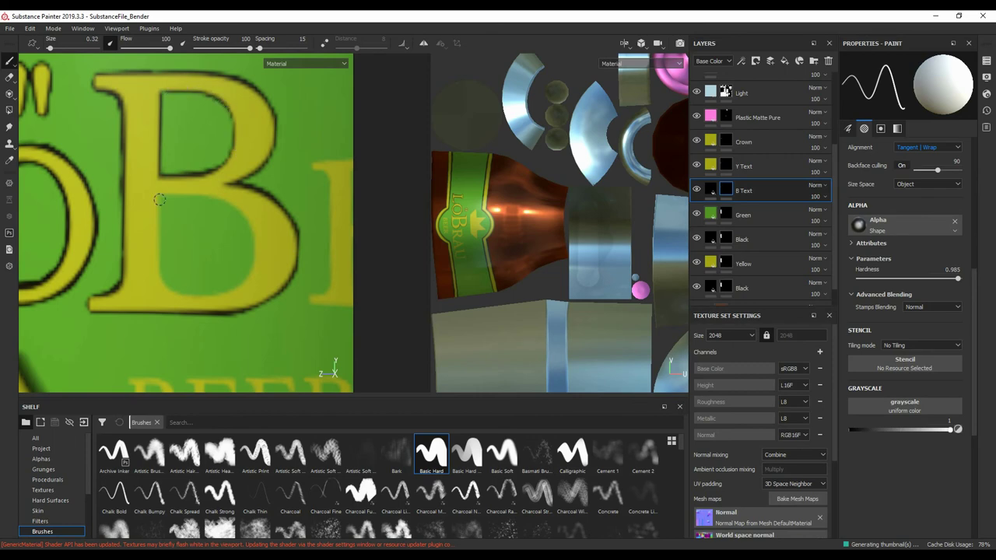
scroll(251, 218, "down", 3)
scroll(240, 234, "up", 3)
left_click_drag(130, 297, 220, 295)
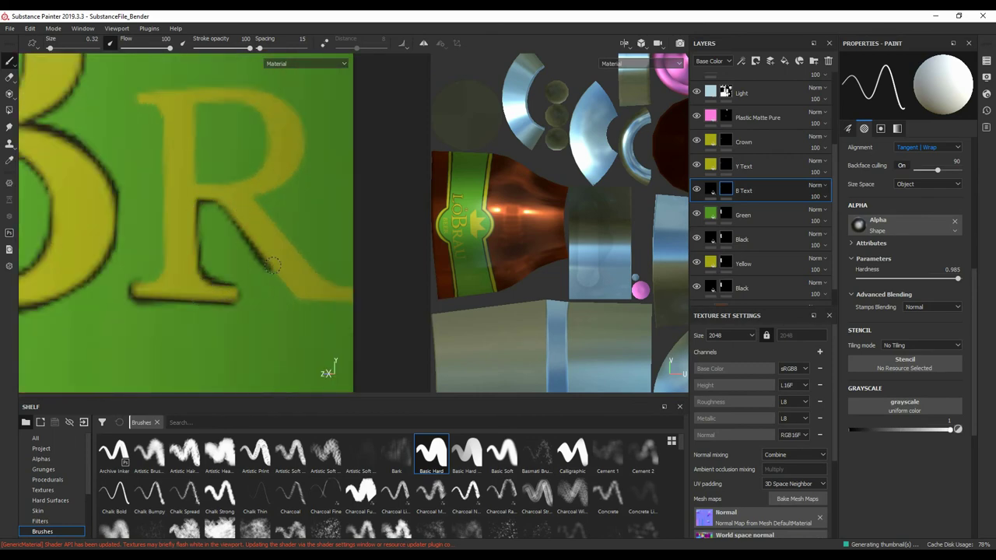
scroll(271, 265, "down", 3)
scroll(329, 366, "up", 3)
scroll(329, 367, "up", 1)
scroll(265, 193, "down", 1)
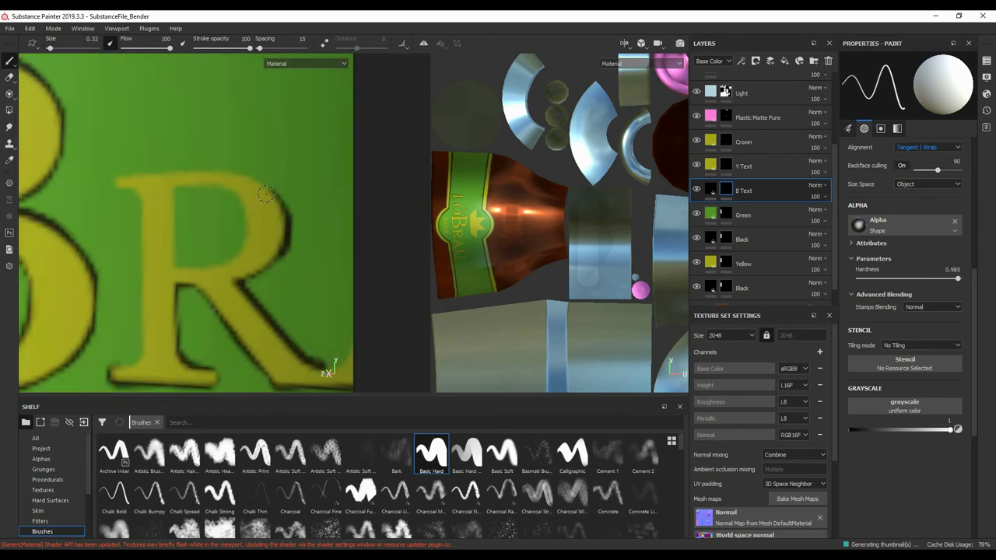
scroll(176, 268, "down", 3)
scroll(201, 110, "up", 3)
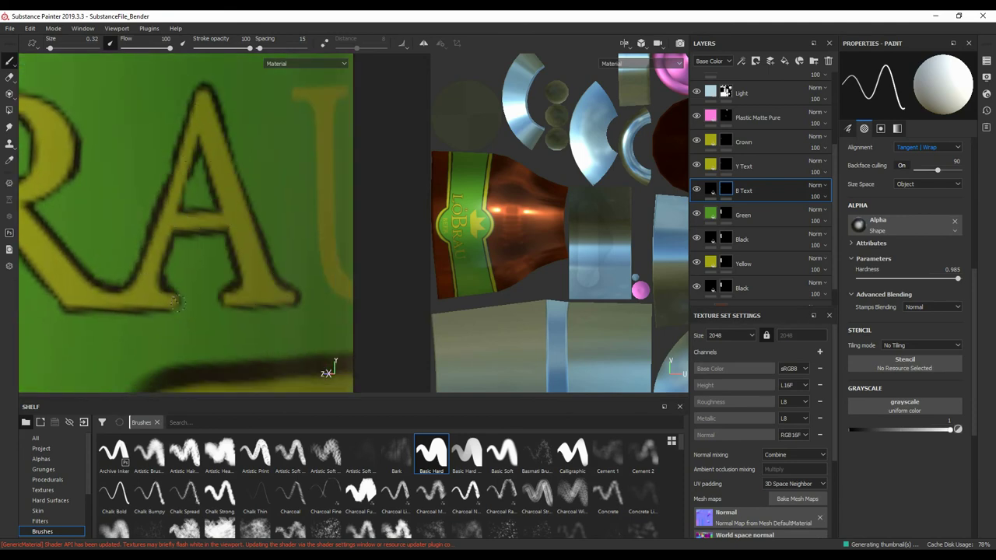
scroll(177, 302, "down", 3)
scroll(156, 249, "up", 3)
scroll(134, 249, "up", 1)
left_click_drag(97, 136, 134, 247)
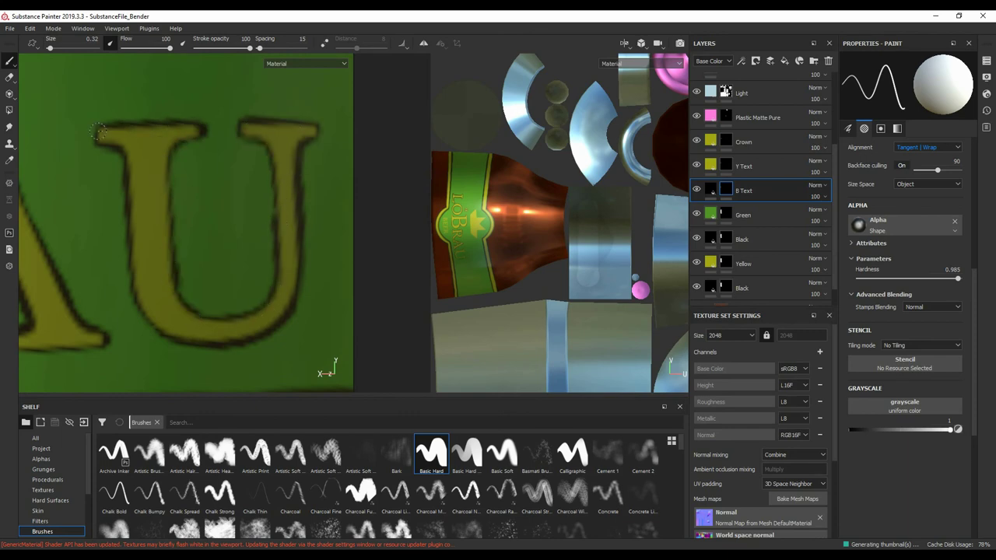
Outline the B, both Es and the R of BEER.
scroll(99, 132, "down", 3)
scroll(138, 238, "up", 3)
left_click_drag(211, 133, 165, 274)
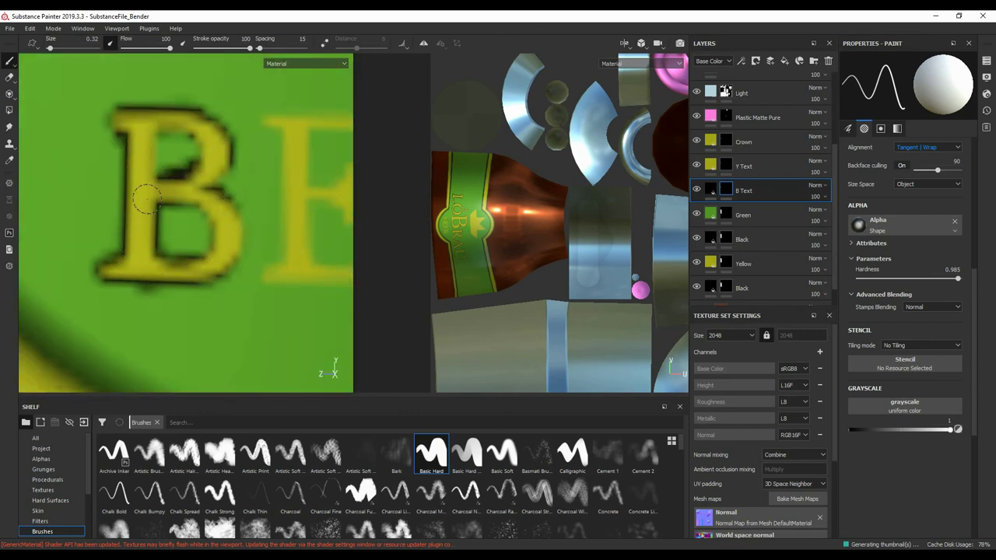
middle_click_drag(145, 197, 52, 224)
left_click_drag(144, 144, 238, 145)
middle_click_drag(172, 291, 156, 216)
left_click_drag(156, 216, 170, 292)
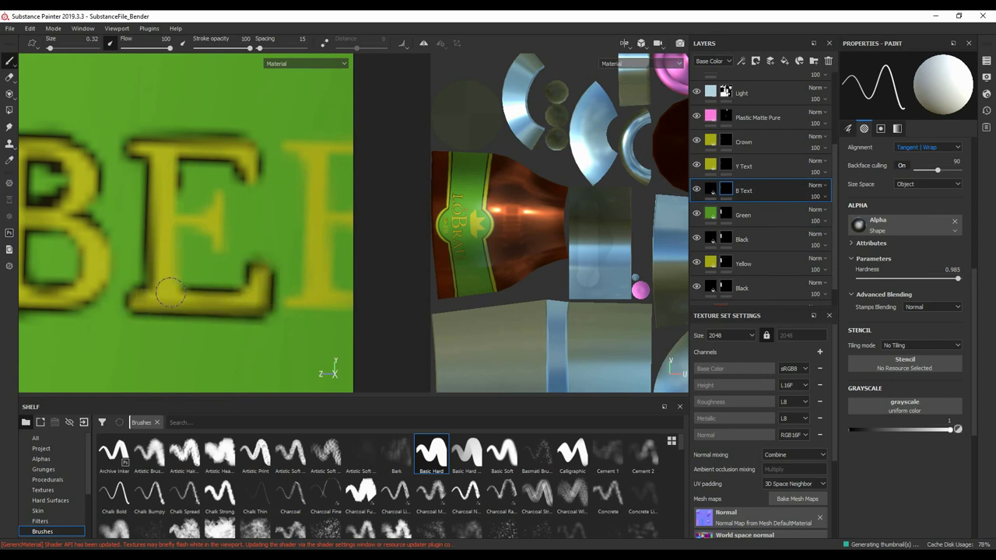
middle_click_drag(296, 233, 112, 233)
mouse_move(249, 143)
left_mouse_down()
mouse_move(117, 311)
mouse_move(257, 312)
left_mouse_up()
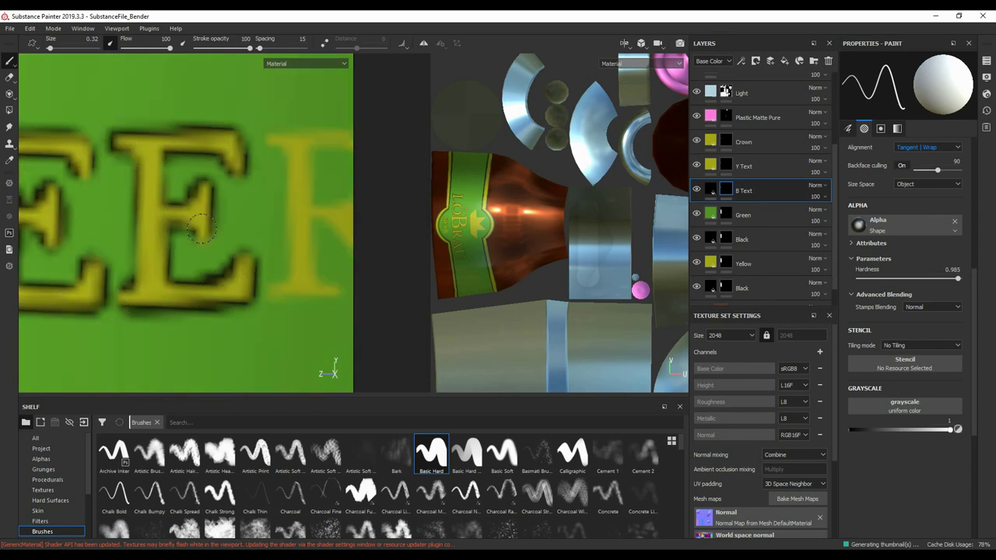
mouse_move(324, 252)
middle_mouse_down()
mouse_move(261, 251)
mouse_move(215, 217)
middle_mouse_up()
left_click_drag(315, 303, 184, 164)
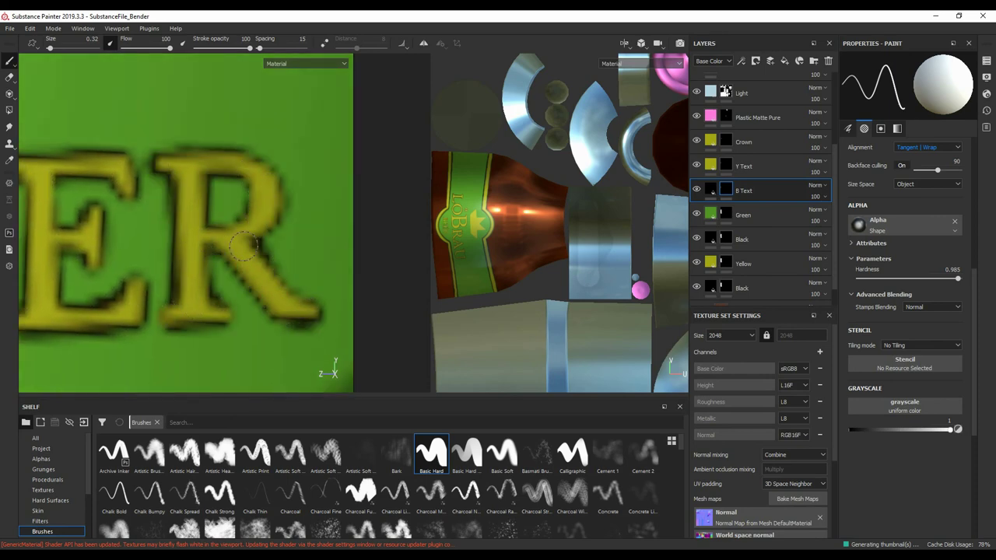
Outline the crown emblem's spike edges in dark paint.
middle_click_drag(243, 246, 350, 234)
mouse_move(194, 249)
middle_mouse_down()
mouse_move(194, 228)
mouse_move(145, 251)
mouse_move(105, 236)
mouse_move(246, 215)
middle_mouse_up()
scroll(199, 242, "down", 2)
scroll(104, 236, "down", 2)
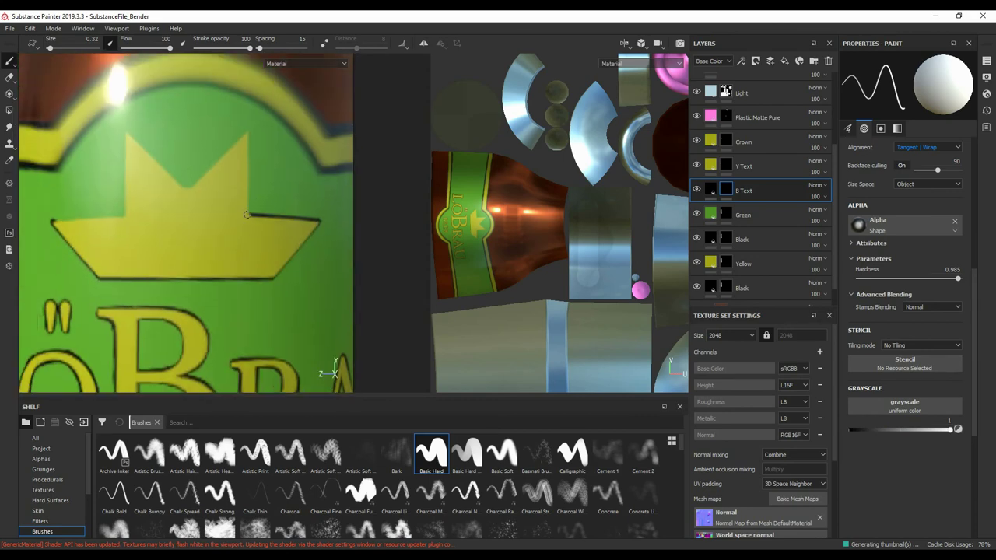
left_click_drag(245, 214, 128, 134)
scroll(220, 251, "up", 4)
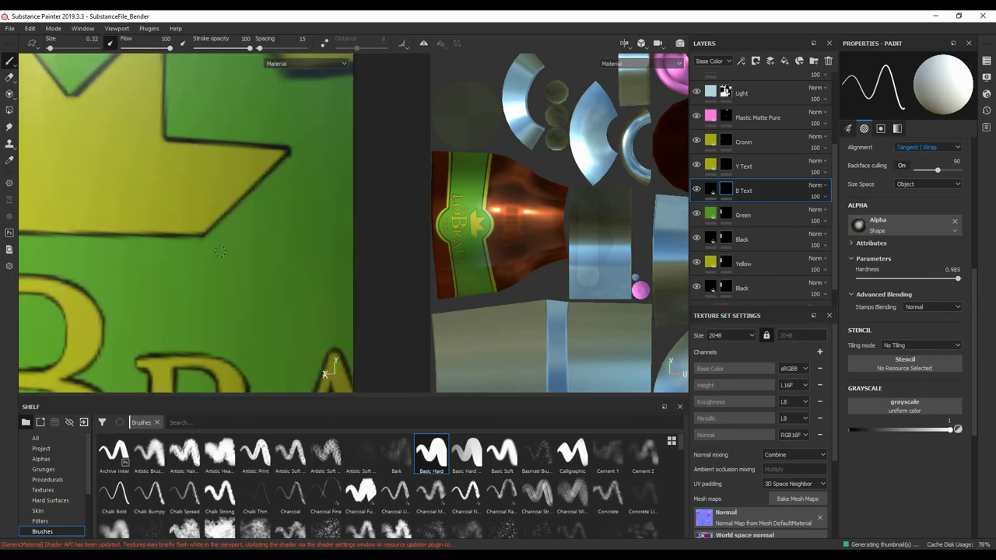